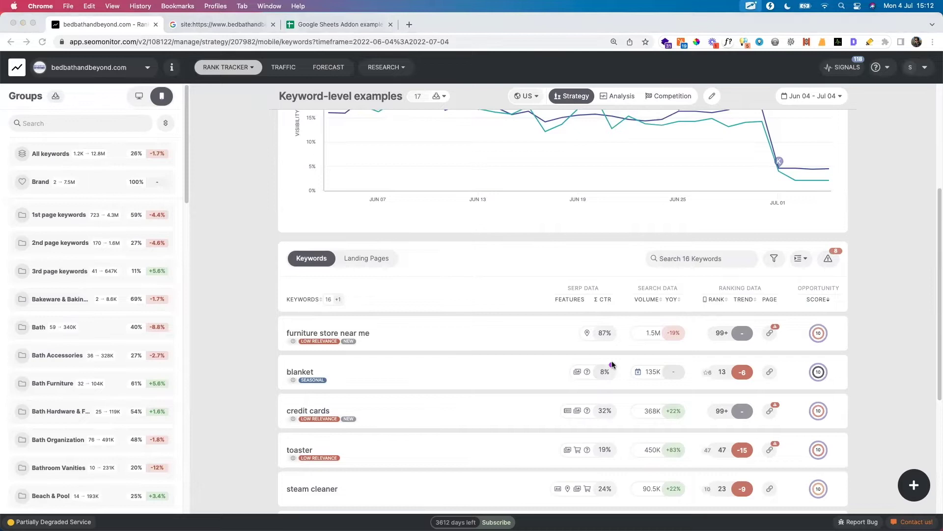
# Check the search volume and year-over-year columns and view the search trend breakdown for the keyword "furniture store near me"
pyautogui.moveTo(624, 290); pyautogui.dragTo(698, 310)
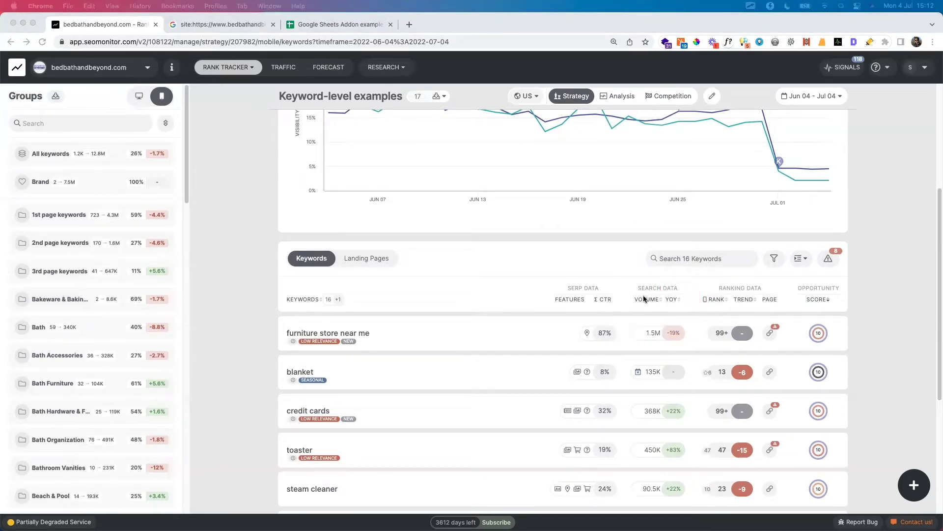
pyautogui.moveTo(647, 300)
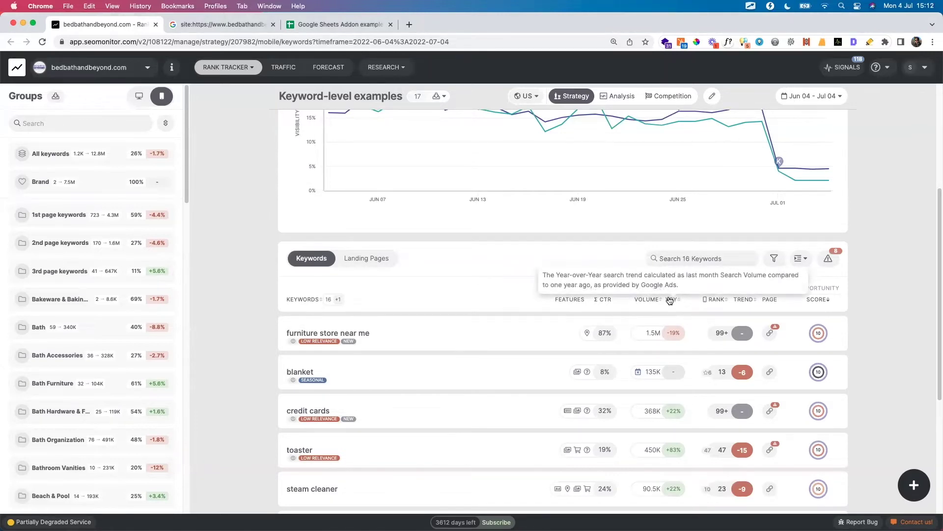
pyautogui.click(665, 334)
pyautogui.moveTo(602, 285)
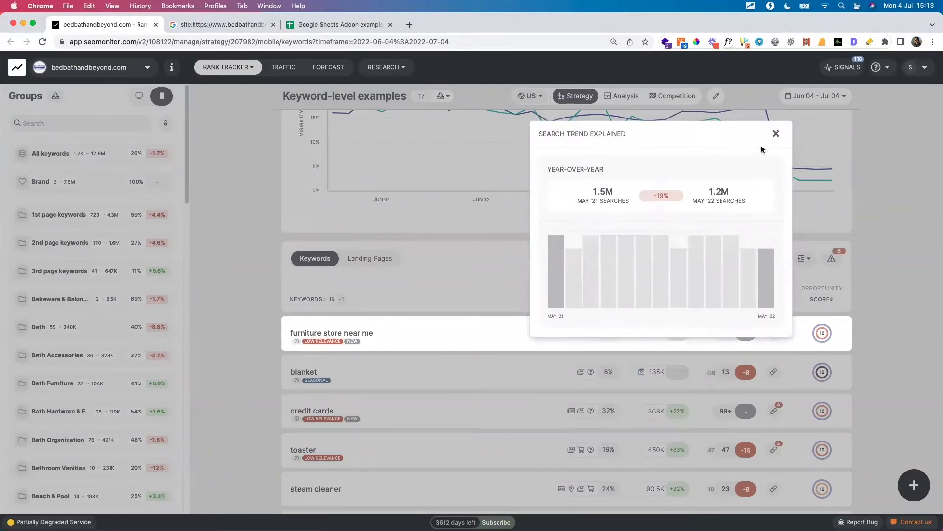
pyautogui.click(774, 134)
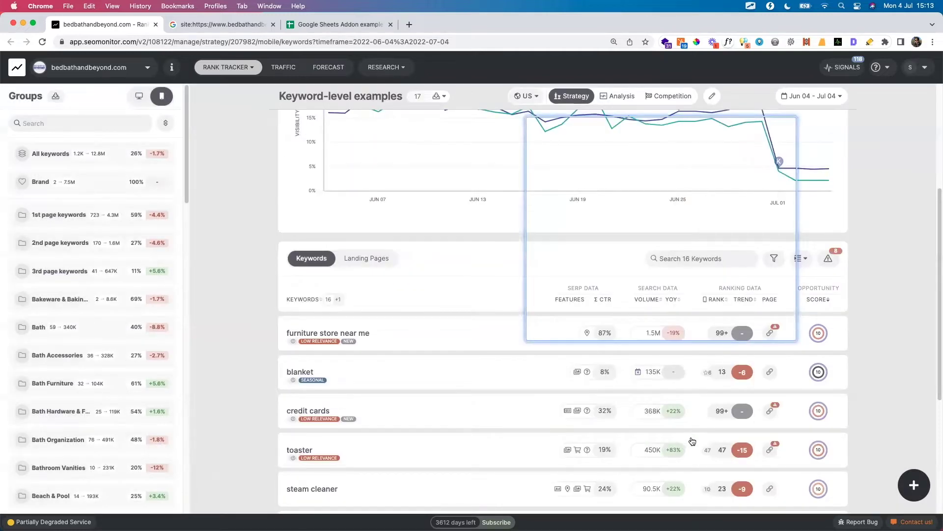
# View the year-over-year search trend breakdown for the keyword "chocolate bedding", then close it
pyautogui.scroll(-5, 692, 435)
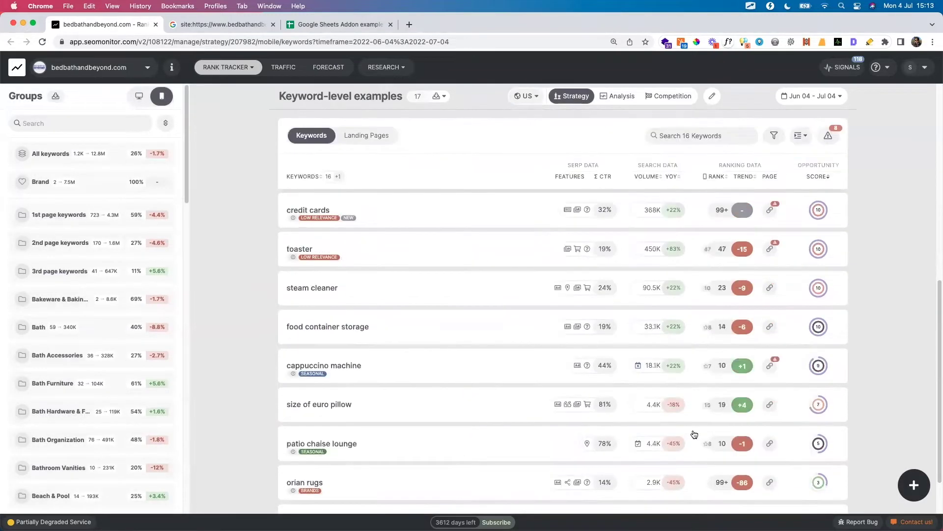
pyautogui.scroll(-3, 693, 435)
pyautogui.scroll(-3, 694, 432)
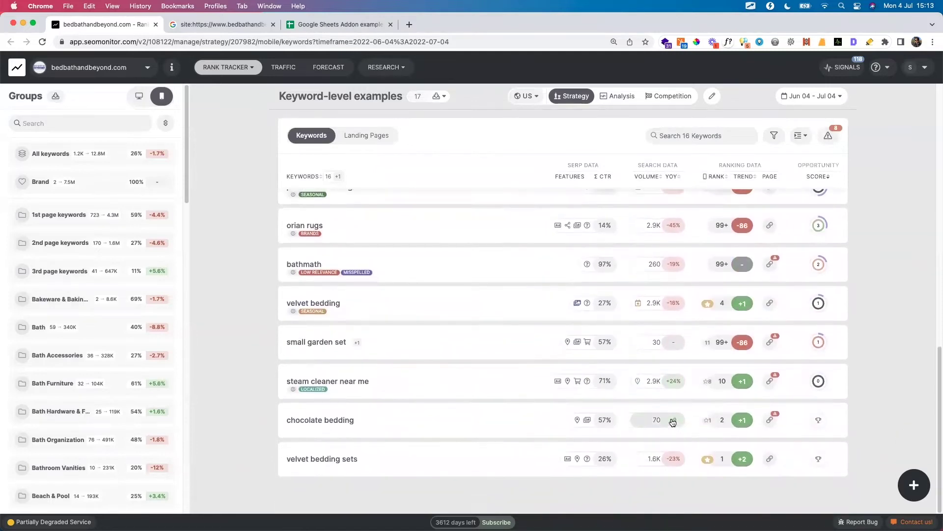
pyautogui.click(672, 422)
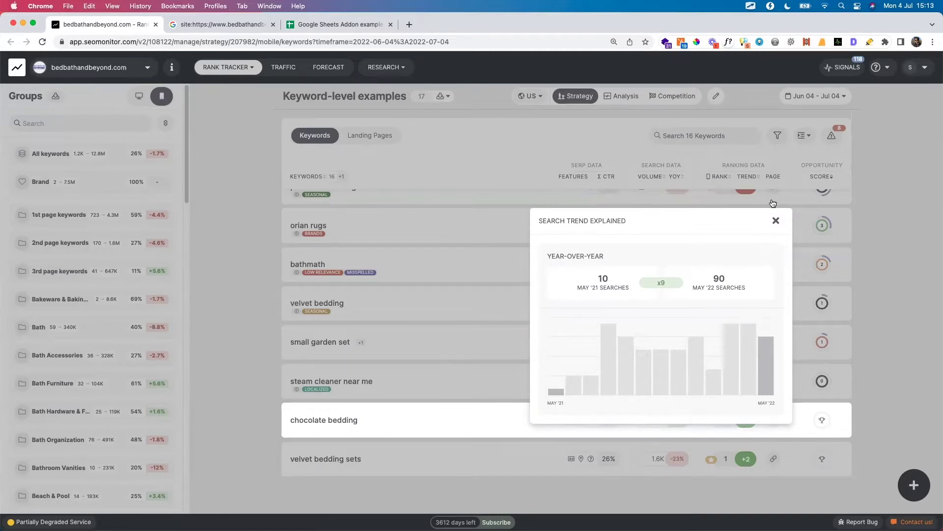
pyautogui.click(775, 220)
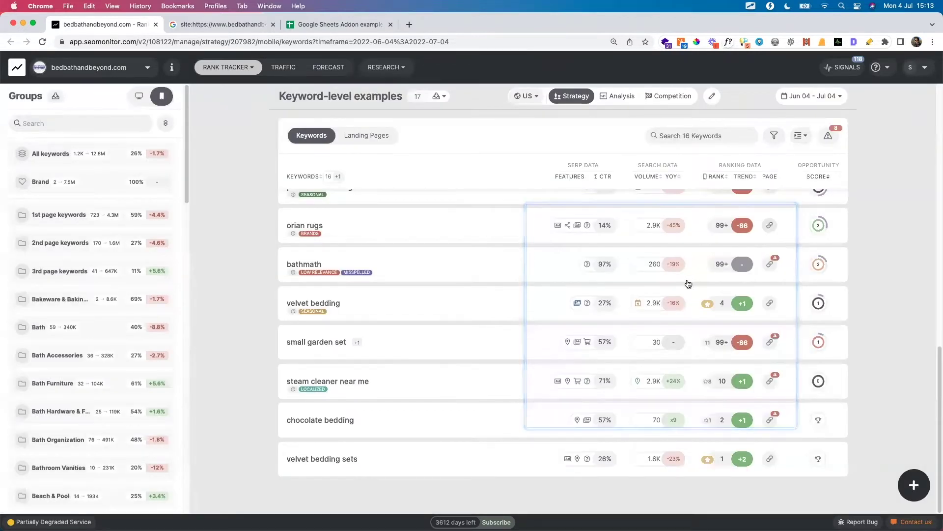
# View the year-over-year search trend breakdown for the keyword "orian rugs" and close it
pyautogui.scroll(3, 688, 282)
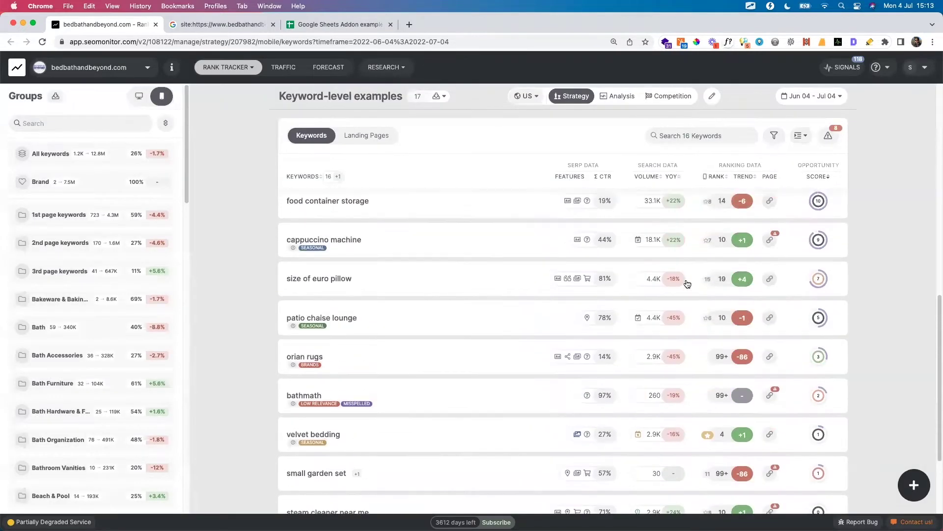
pyautogui.click(675, 359)
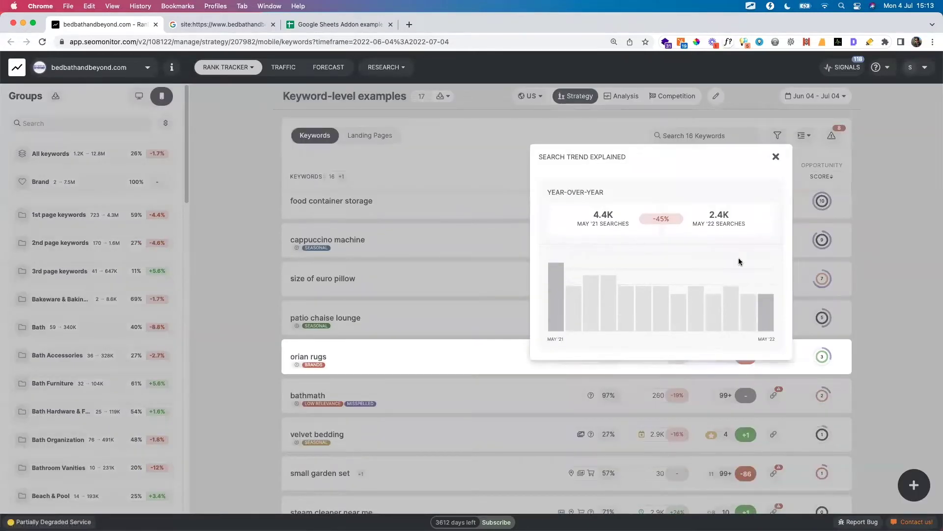
pyautogui.click(775, 158)
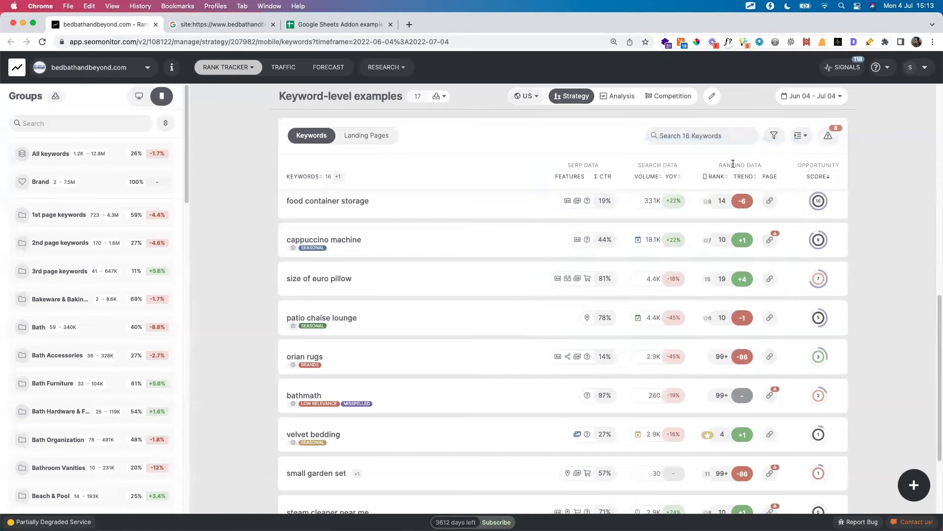
# Check the Rank column's definition and the report's timeframe calendar, and inspect the landing page entry for "cappuccino machine"
pyautogui.moveTo(722, 177)
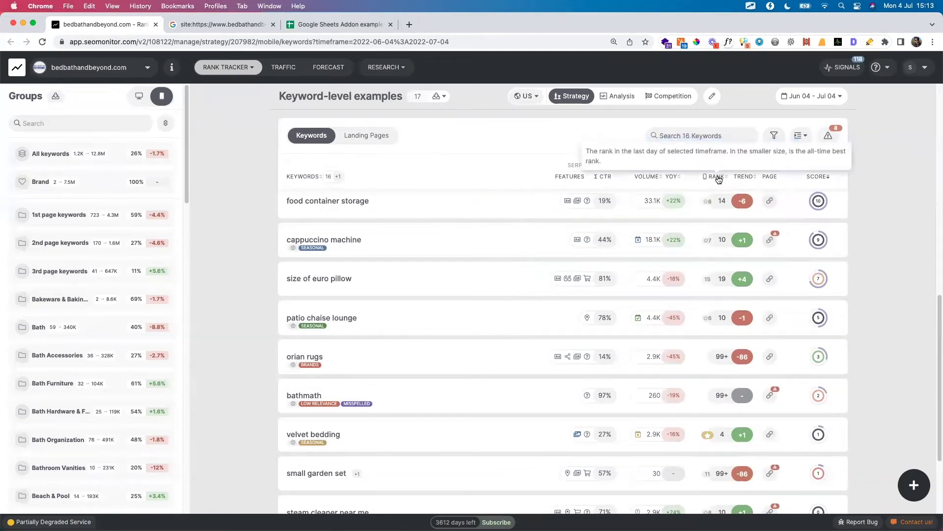
pyautogui.click(805, 98)
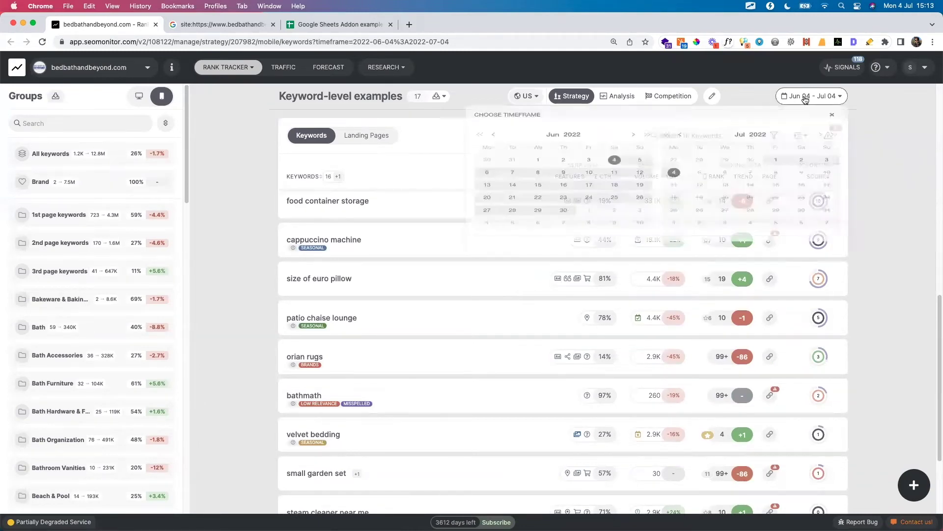
pyautogui.click(832, 117)
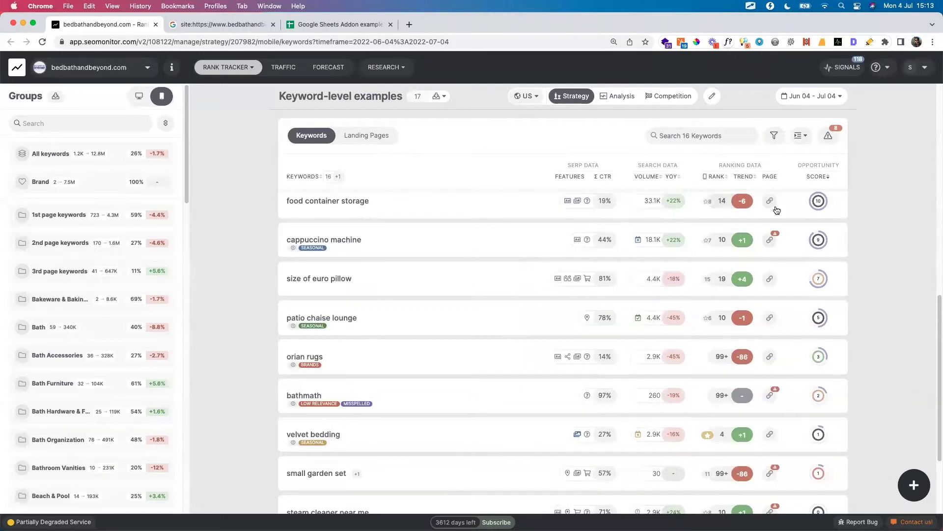
pyautogui.click(771, 241)
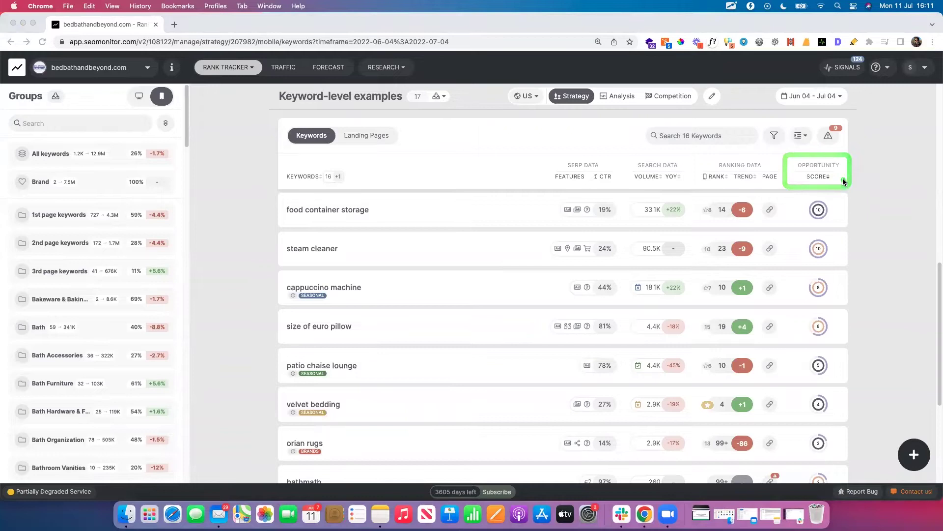
# Read the Opportunity Score definition and the traffic opportunity and SEO difficulty details for "food container storage"
pyautogui.moveTo(820, 178)
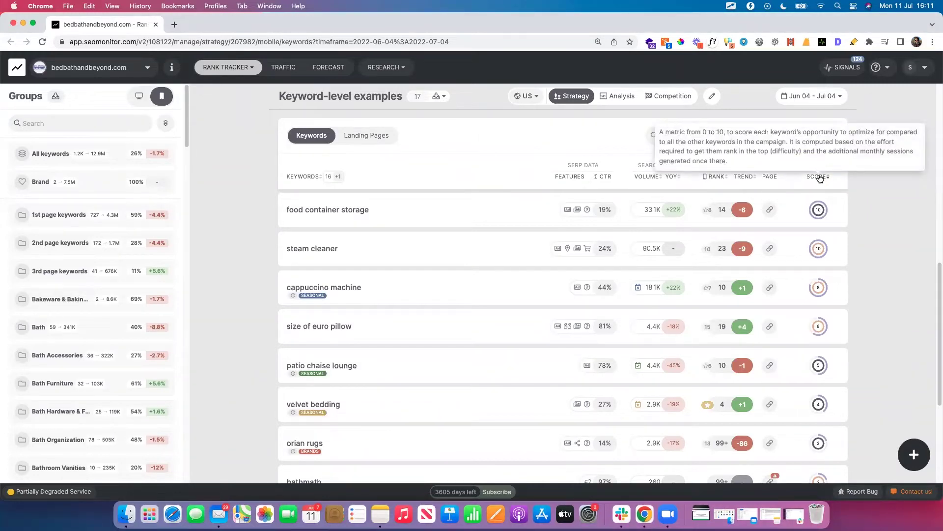
pyautogui.click(816, 206)
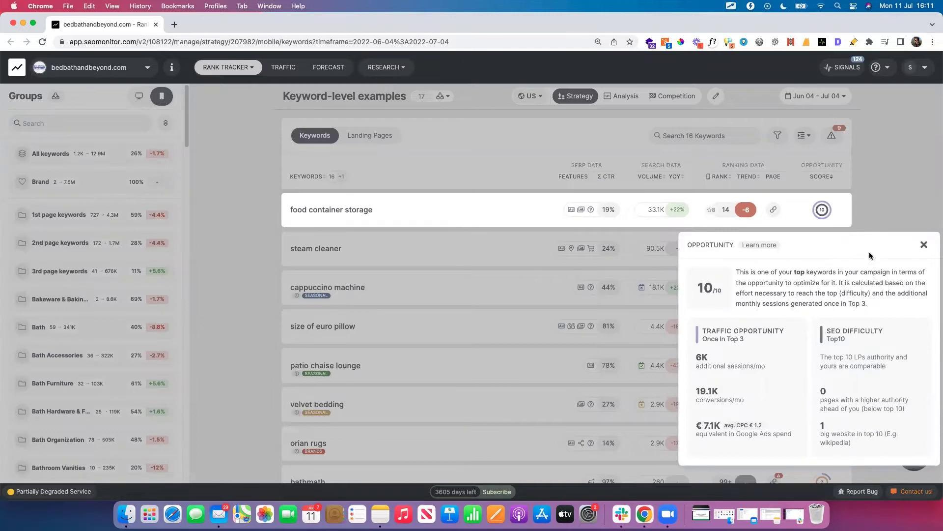
pyautogui.click(923, 244)
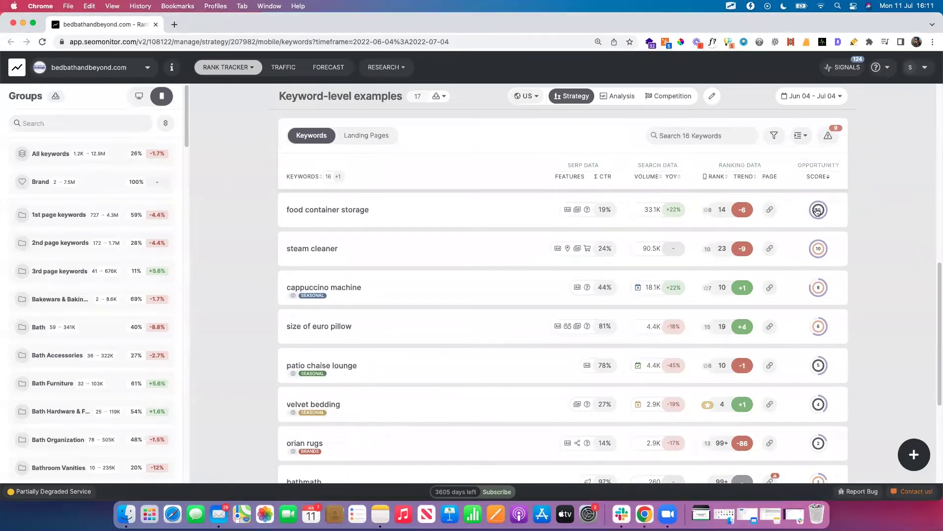
pyautogui.click(818, 210)
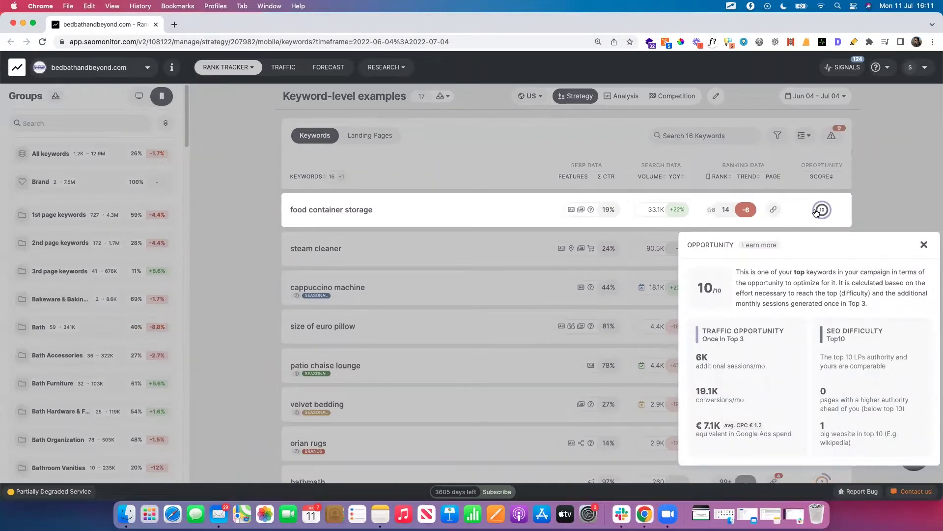
pyautogui.click(926, 244)
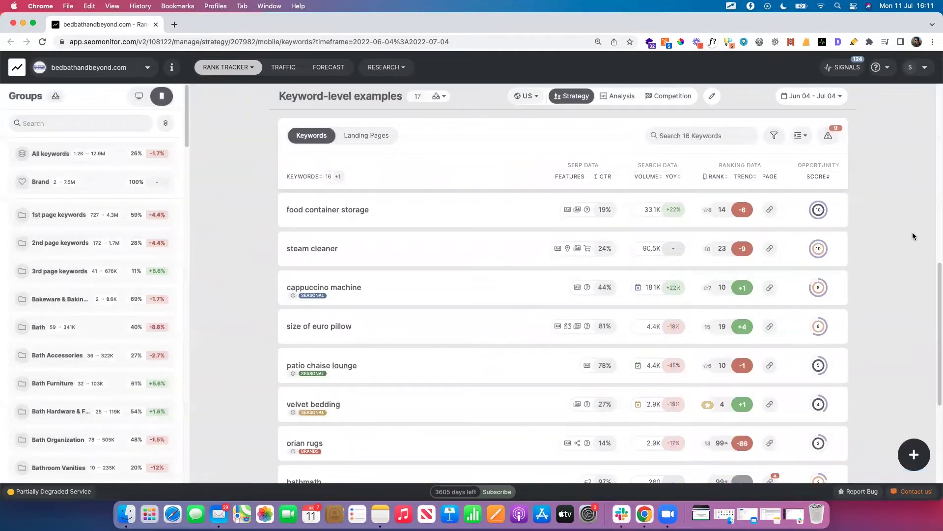
# Sort the keywords by Opportunity Score from lowest to highest and read the opportunity explanation for "velvet bedding sets"
pyautogui.moveTo(821, 178)
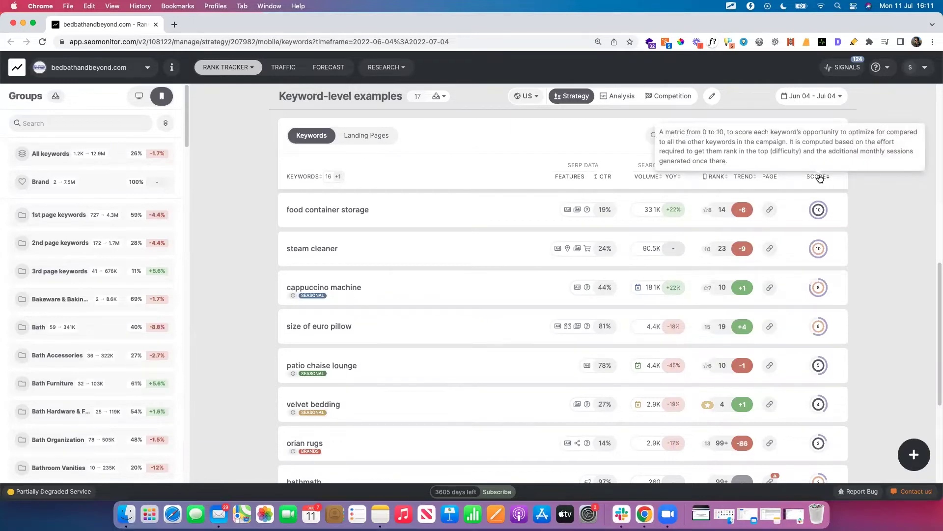
pyautogui.click(819, 177)
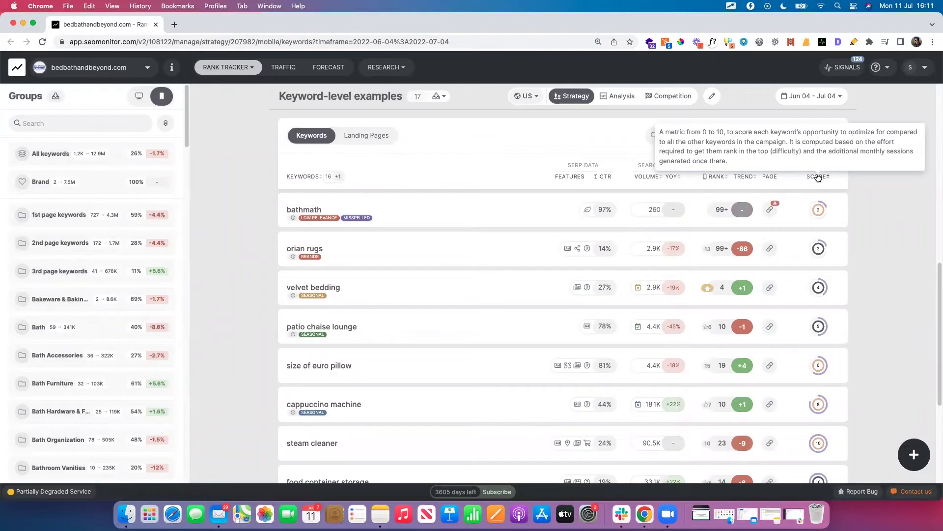
pyautogui.click(818, 177)
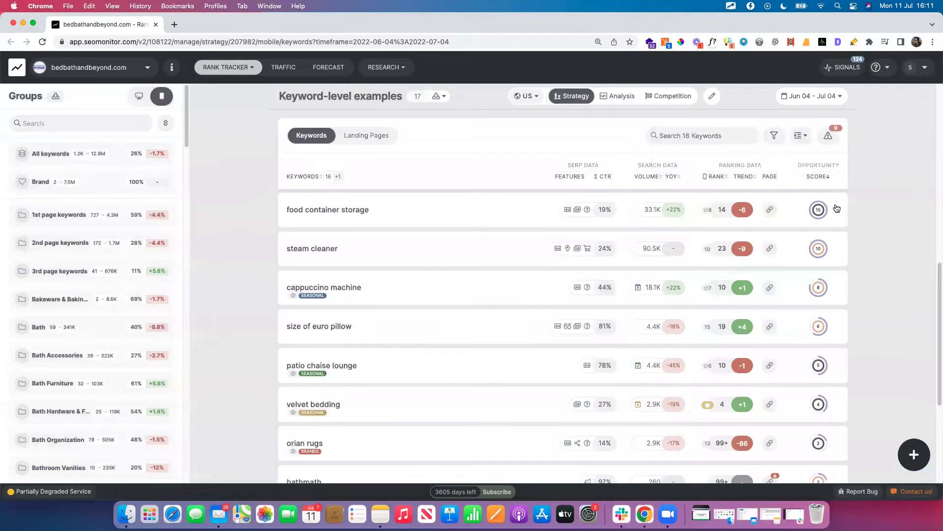
pyautogui.click(816, 176)
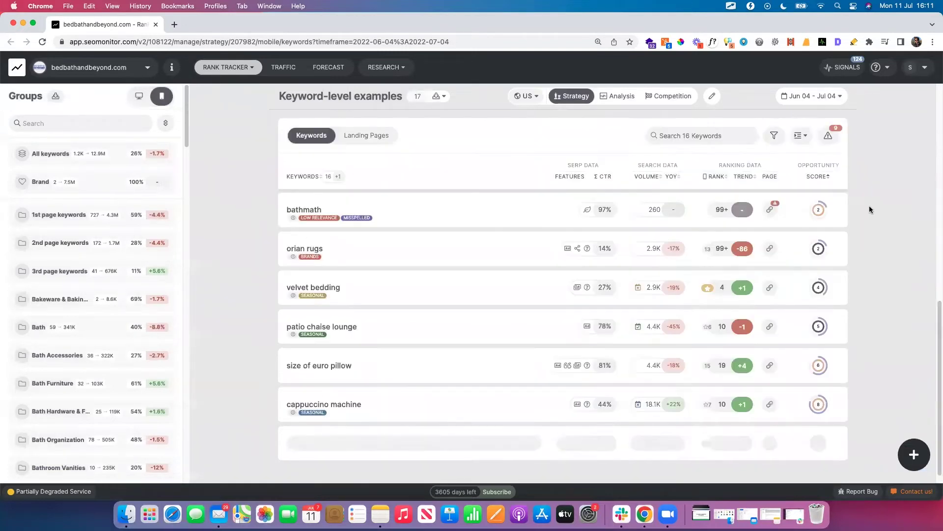
pyautogui.scroll(4, 828, 217)
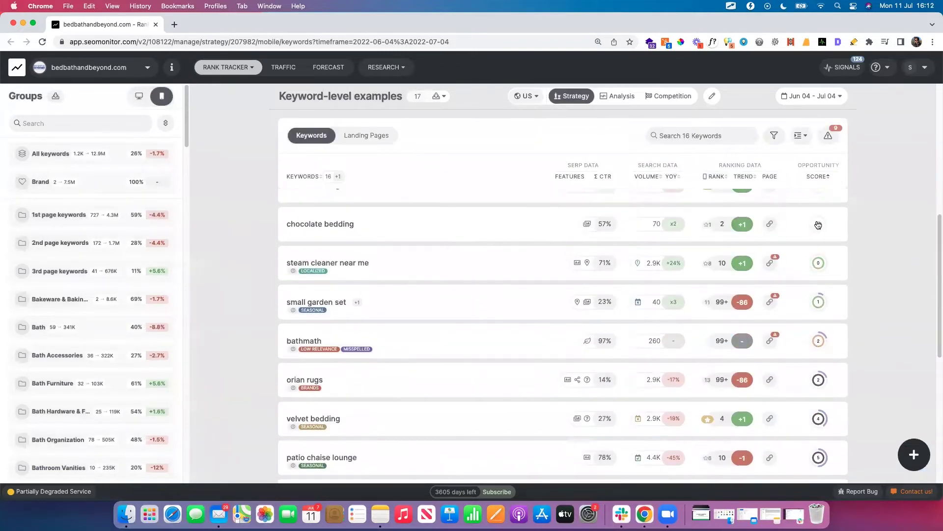
pyautogui.click(818, 206)
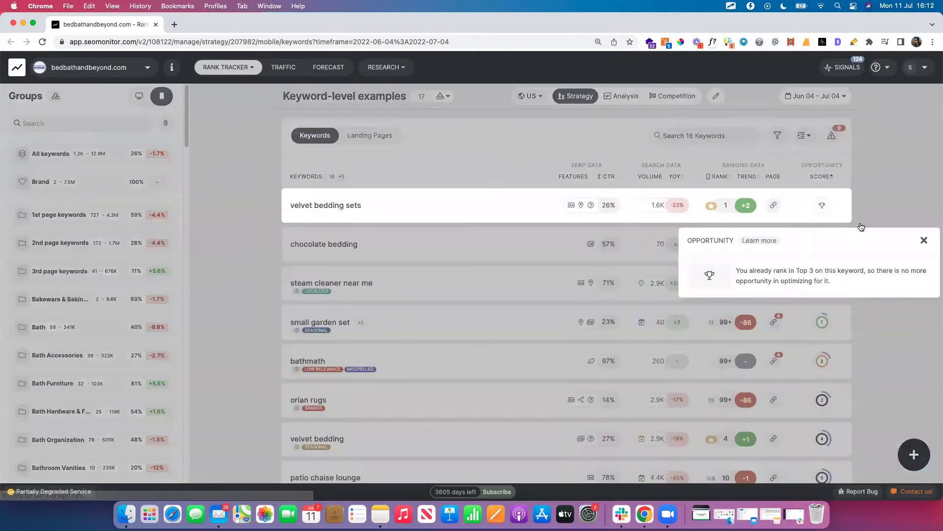
pyautogui.click(925, 240)
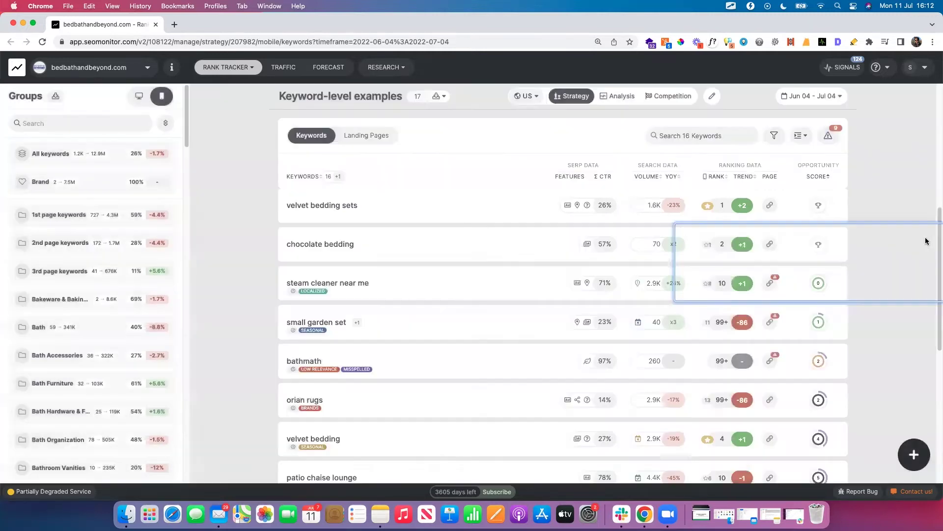
# Sort the keywords by Opportunity Score from highest to lowest and open the opportunity details for "food container storage"
pyautogui.click(811, 179)
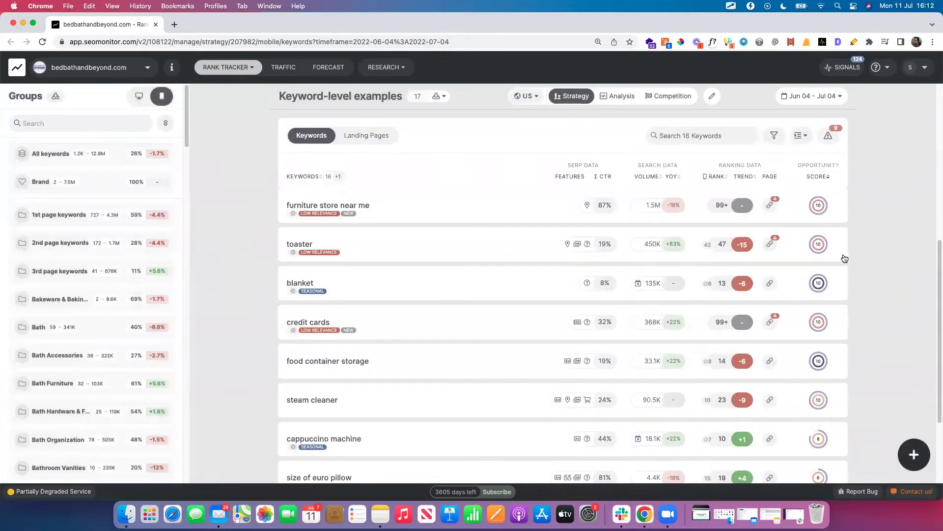
pyautogui.scroll(-3, 843, 258)
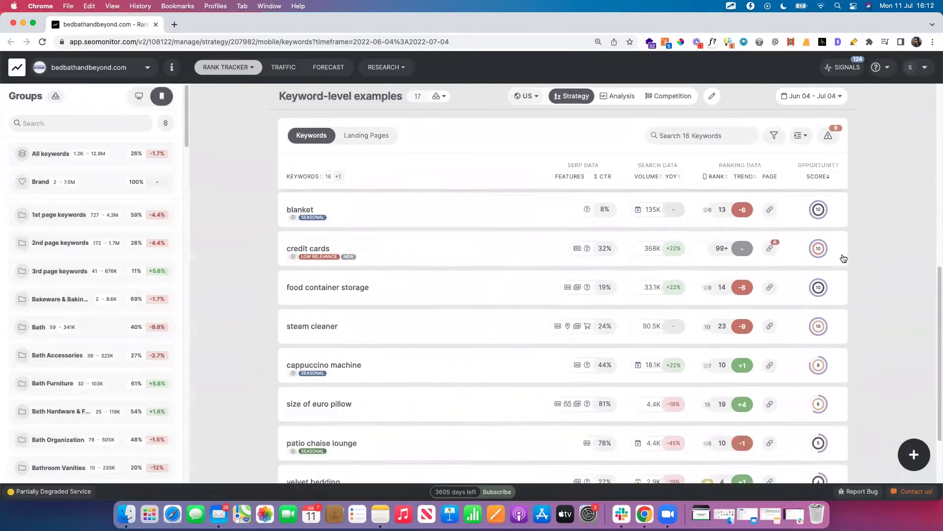
pyautogui.scroll(-2, 843, 257)
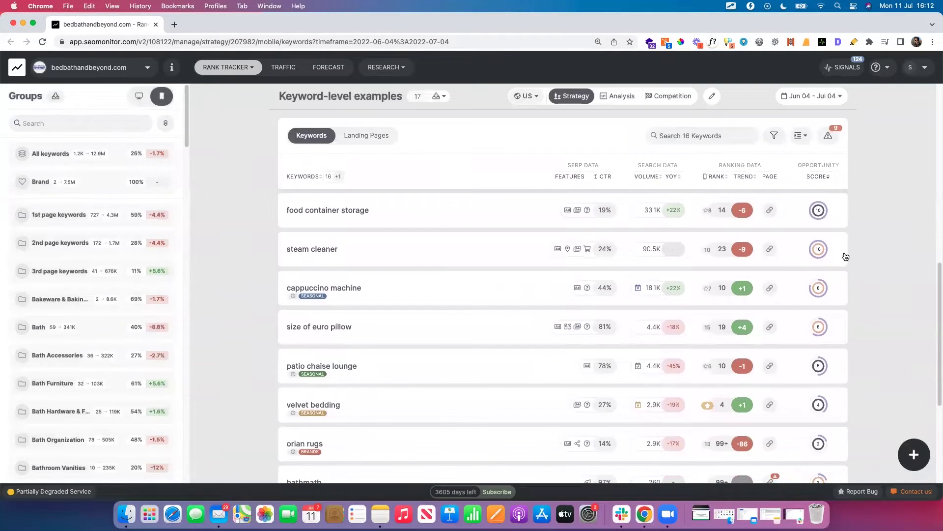
pyautogui.click(817, 210)
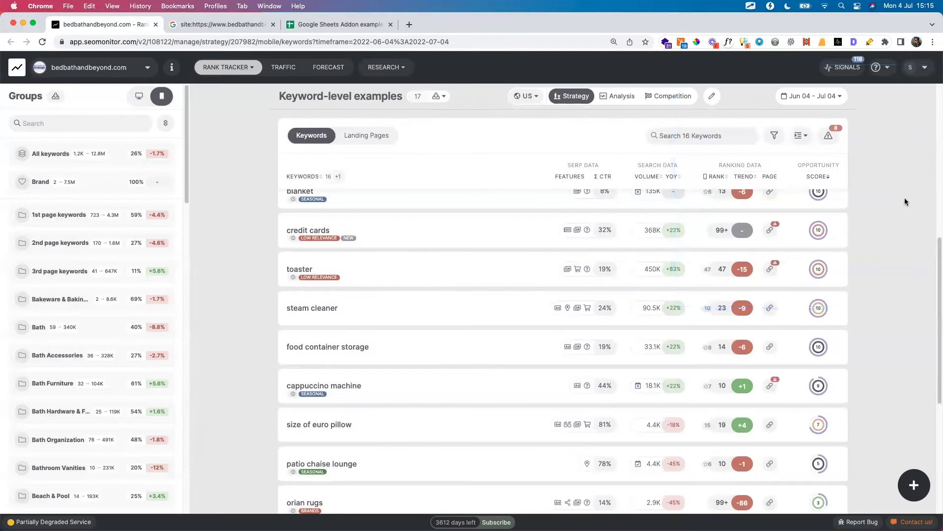
# Open the keyword details for "steam cleaner" and review its SERP features history and landing page data
pyautogui.click(320, 314)
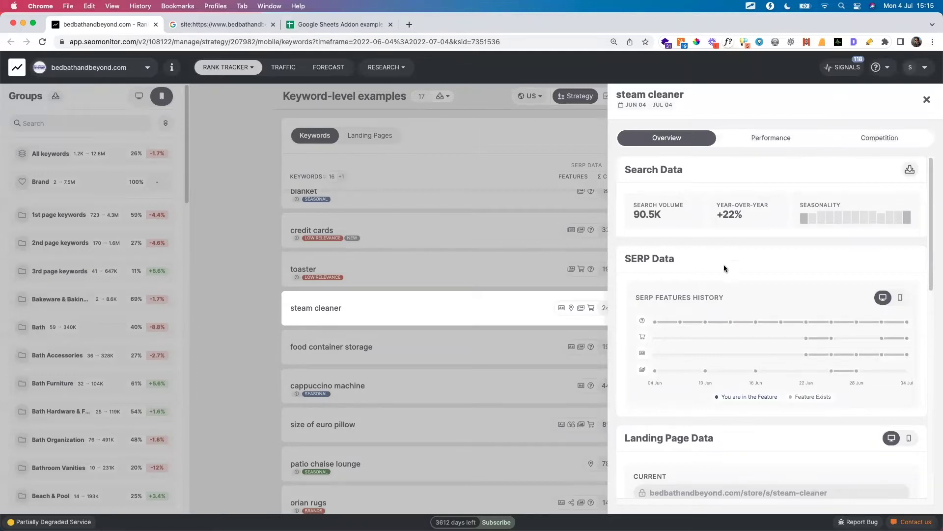
pyautogui.scroll(-1, 740, 270)
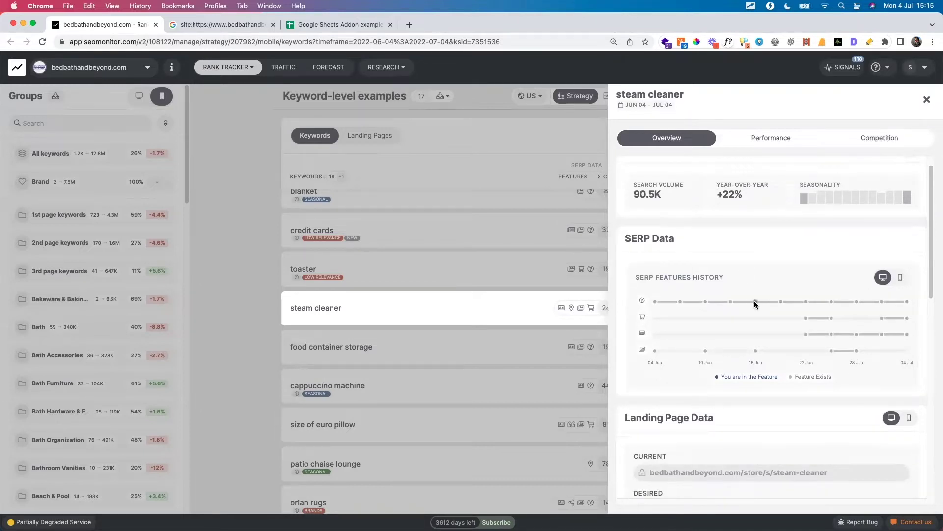
pyautogui.moveTo(756, 302)
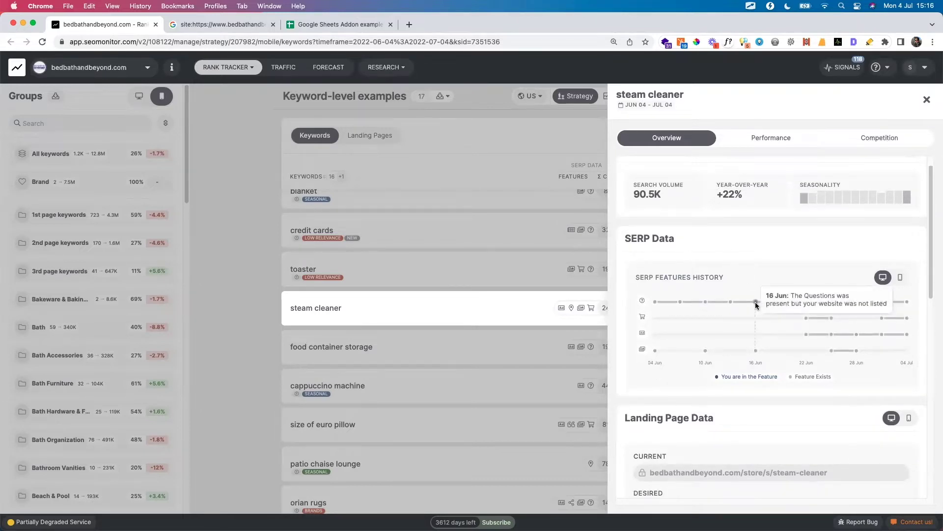
pyautogui.scroll(-5, 753, 324)
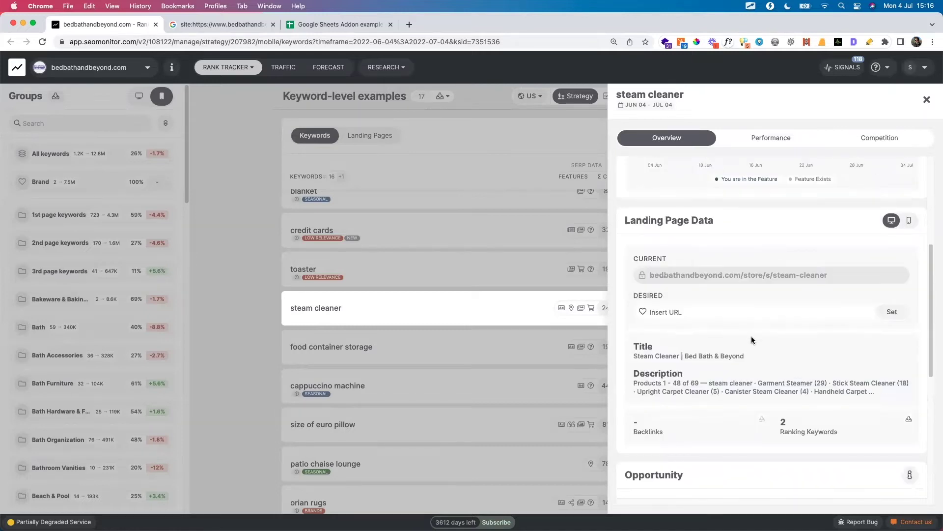
# Read the opportunity details for "steam cleaner" and review its desktop and mobile rank performance, including the mobile historical changes
pyautogui.scroll(-5, 751, 334)
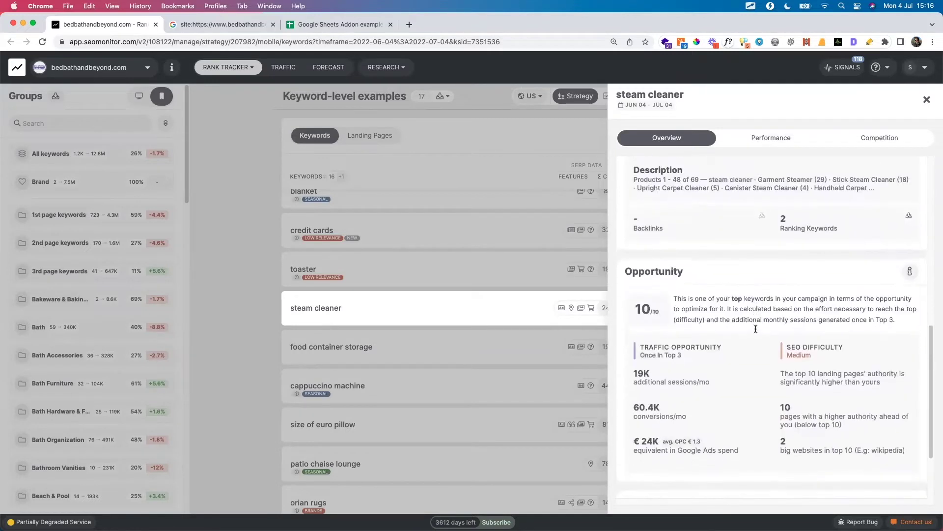
pyautogui.scroll(-2, 756, 329)
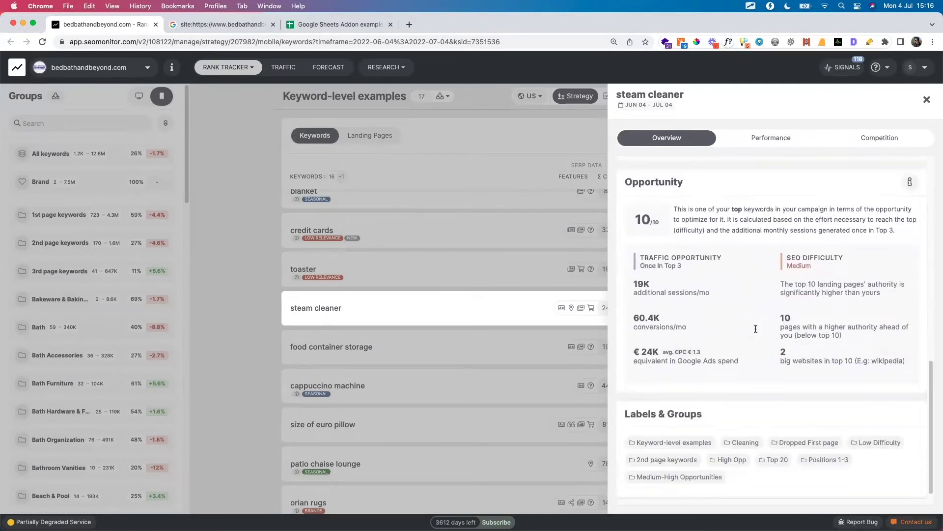
pyautogui.click(787, 138)
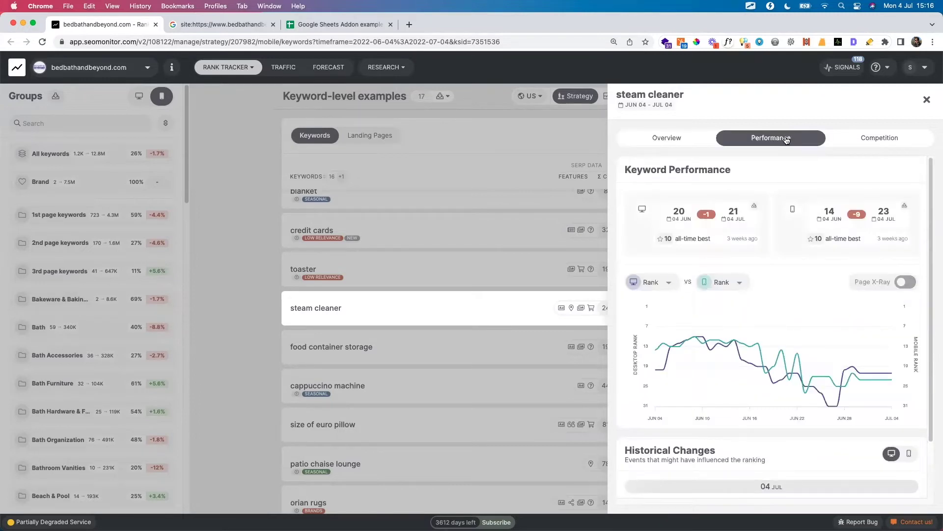
pyautogui.moveTo(751, 352)
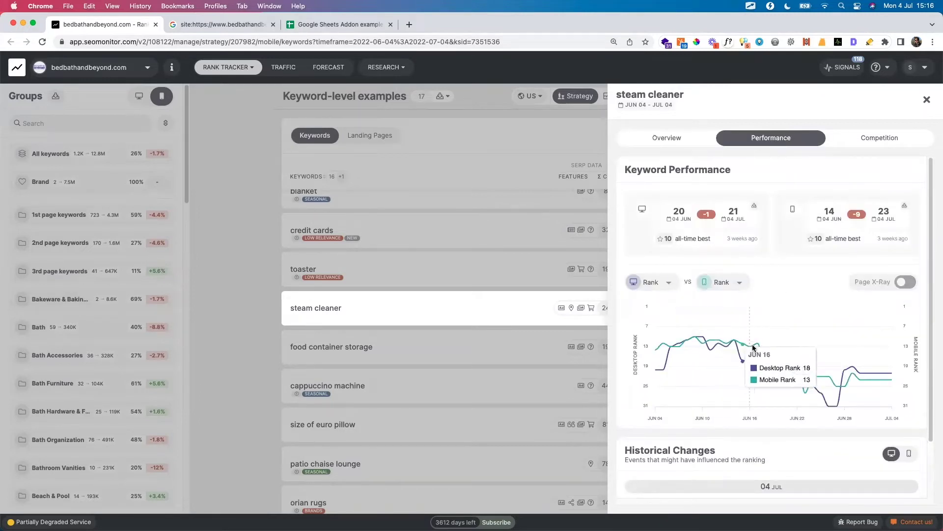
pyautogui.scroll(-2, 794, 309)
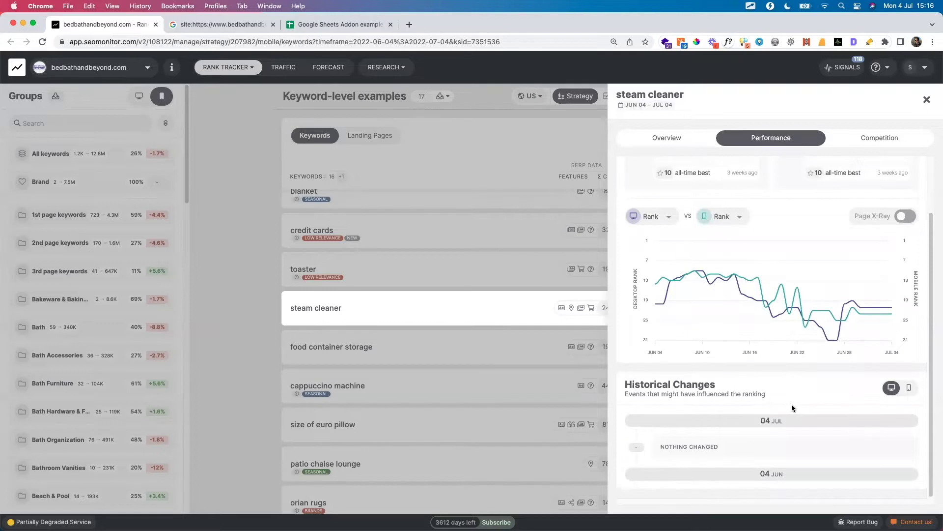
pyautogui.click(910, 389)
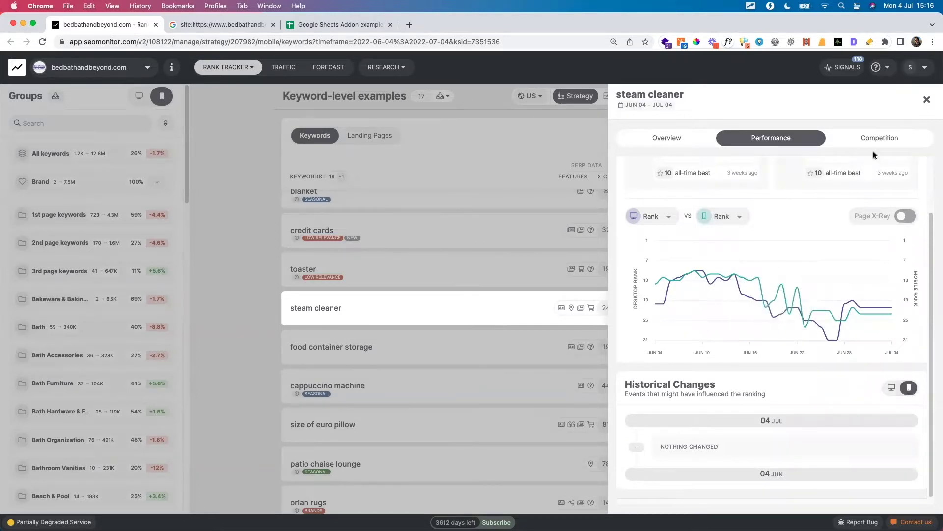
# List the other ranking keywords of the nymag.com competitor page, select "carpet steam cleaner" and "carpet steamer", and close the details without tracking them
pyautogui.click(879, 138)
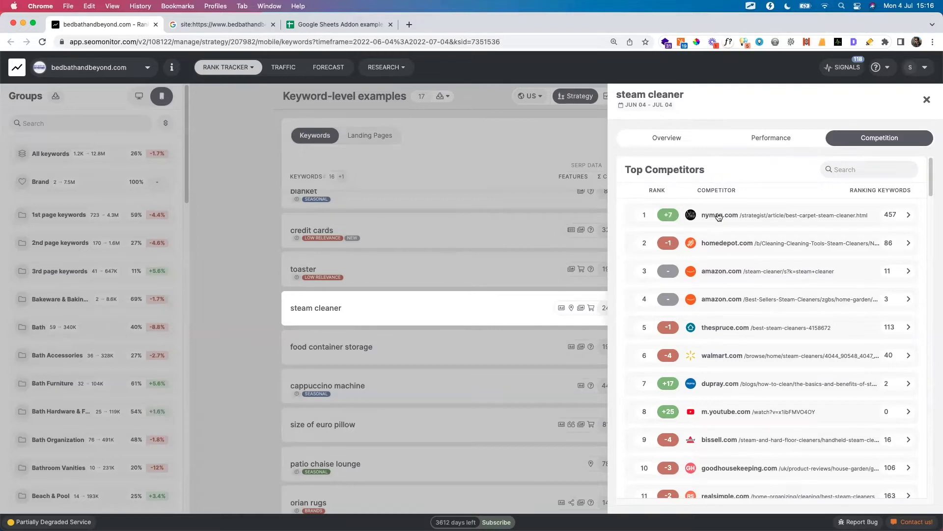
pyautogui.click(907, 215)
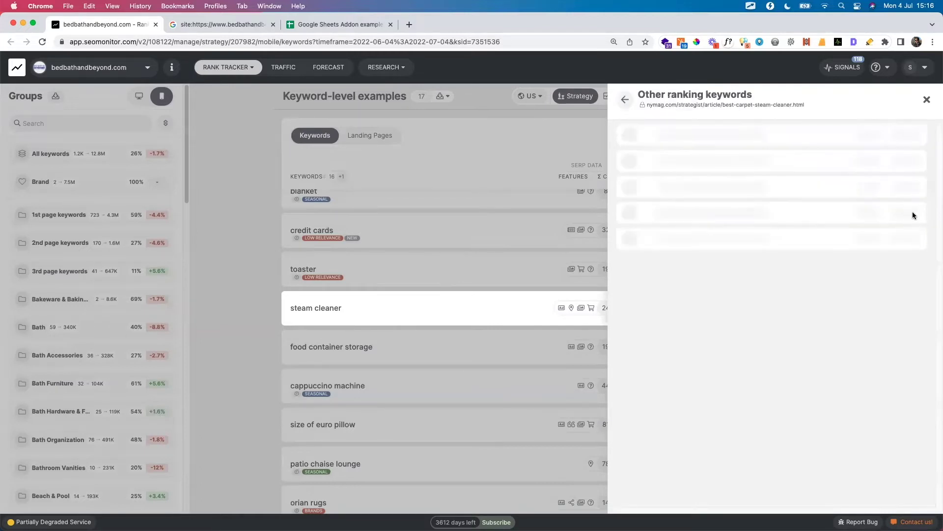
pyautogui.click(630, 190)
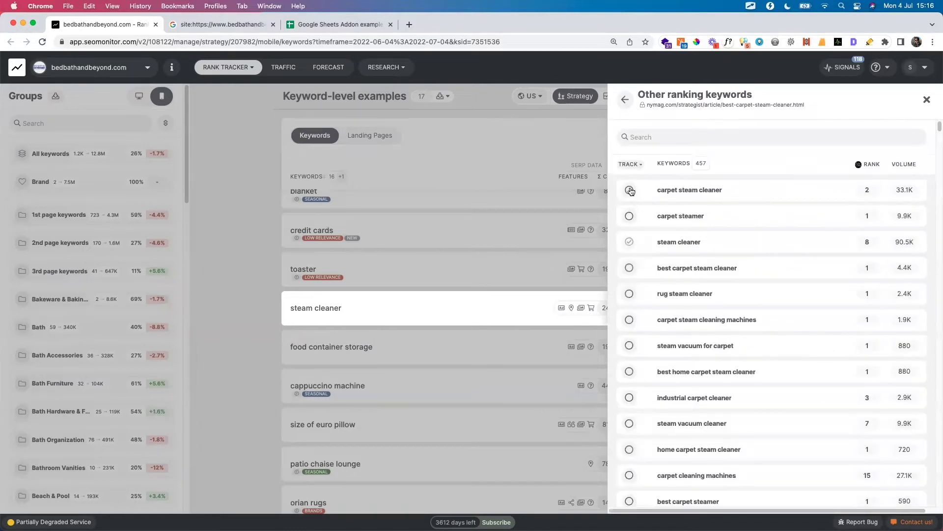
pyautogui.click(630, 216)
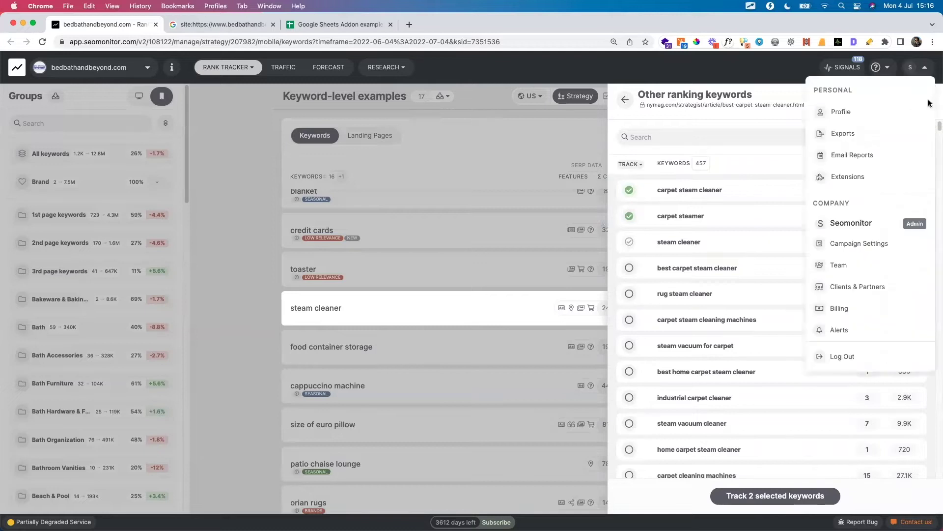
pyautogui.click(927, 99)
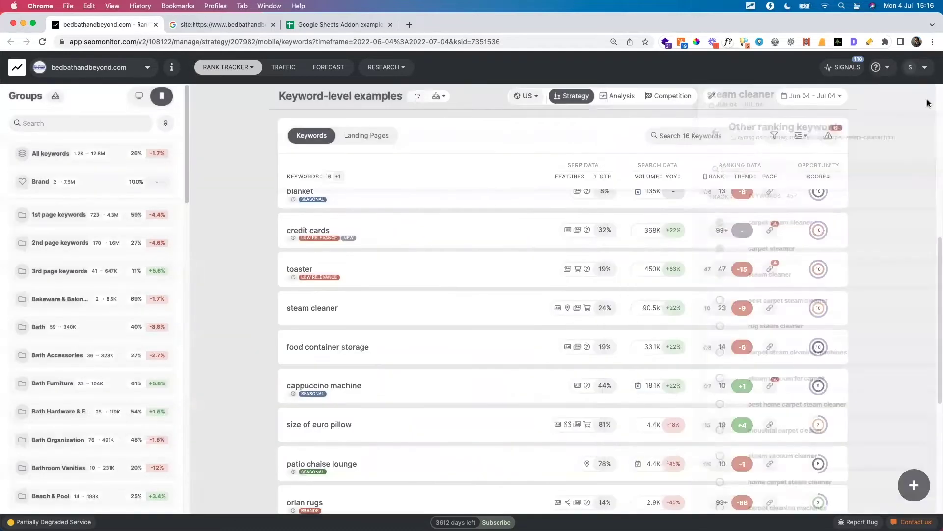
# Show the Keyword-level examples group in the Analysis view and examine the sessions, goals and revenue data per keyword
pyautogui.scroll(7, 285, 200)
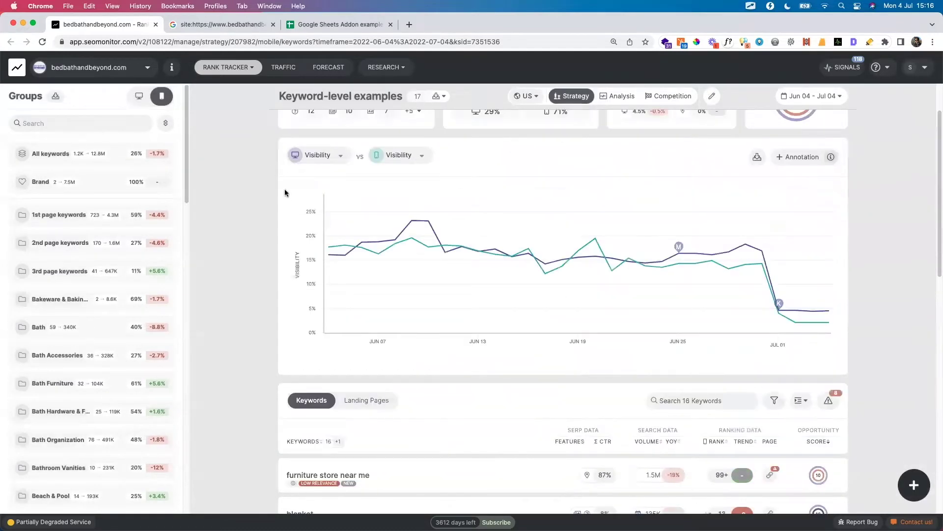
pyautogui.scroll(2, 284, 192)
pyautogui.click(225, 67)
pyautogui.click(231, 114)
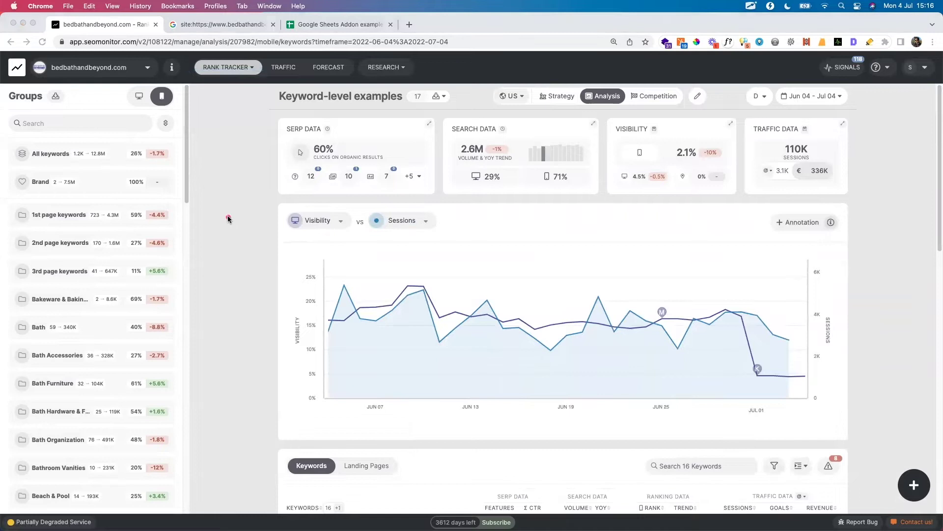
pyautogui.scroll(-4, 234, 224)
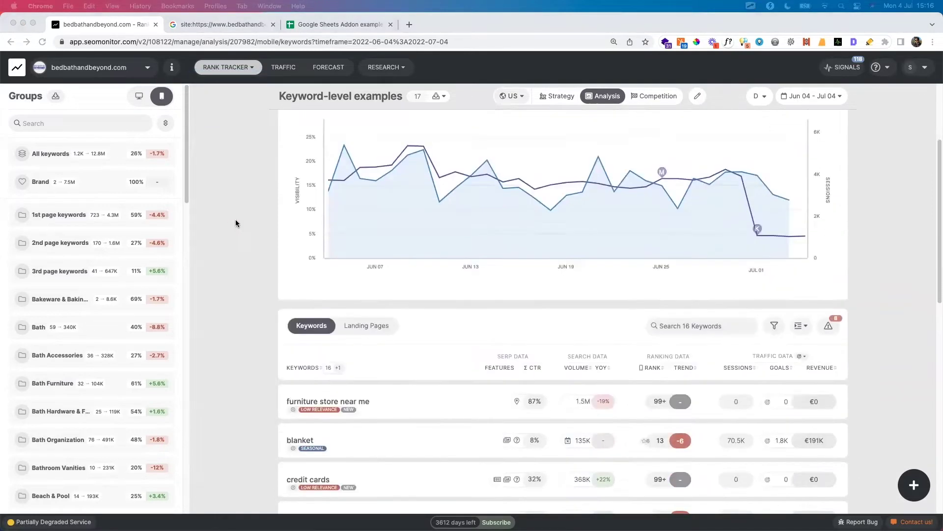
pyautogui.click(237, 226)
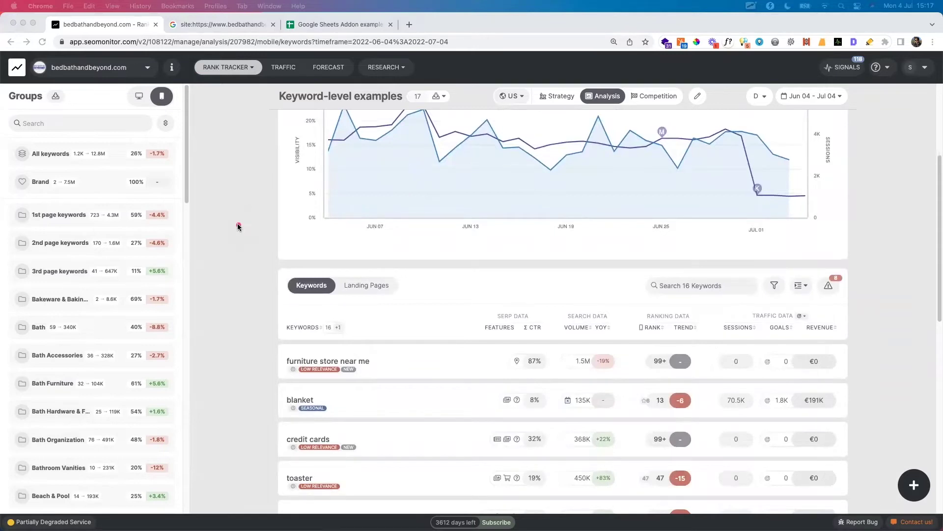
pyautogui.moveTo(709, 304)
pyautogui.mouseDown()
pyautogui.moveTo(737, 334)
pyautogui.moveTo(873, 346)
pyautogui.mouseUp()
pyautogui.scroll(-5, 868, 336)
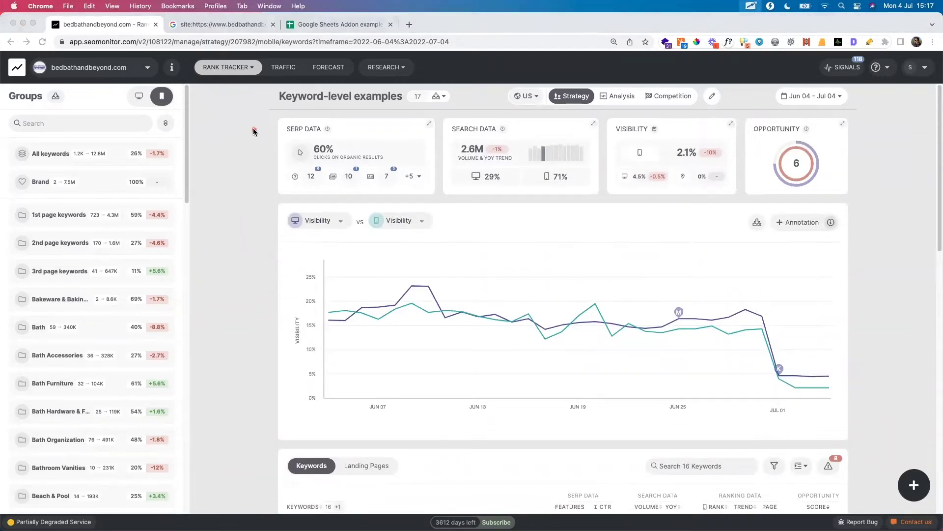
# Review the group's SERP Data and Search Data summaries in the Strategy view, including how many keywords list the Questions feature
pyautogui.moveTo(259, 110)
pyautogui.mouseDown()
pyautogui.moveTo(339, 169)
pyautogui.moveTo(437, 194)
pyautogui.mouseUp()
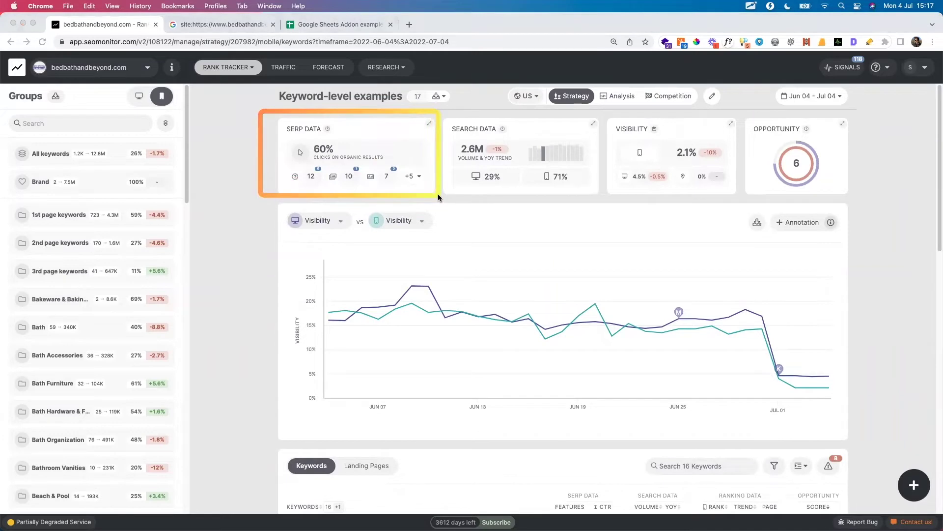
pyautogui.click(306, 153)
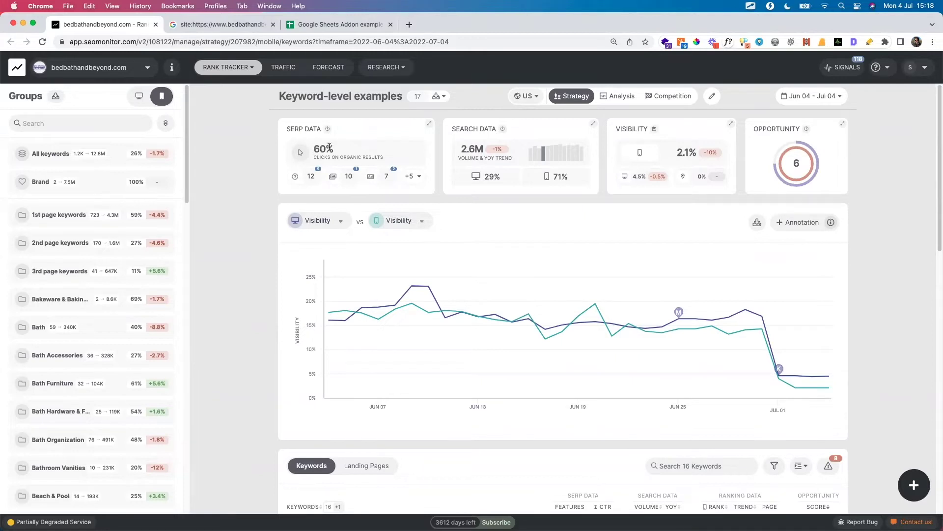
pyautogui.moveTo(309, 177)
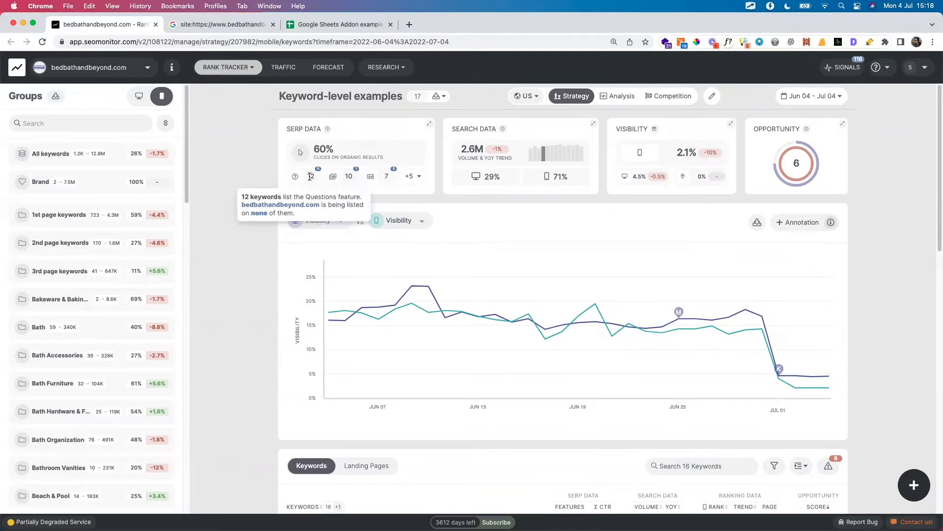
pyautogui.moveTo(440, 112); pyautogui.dragTo(601, 199)
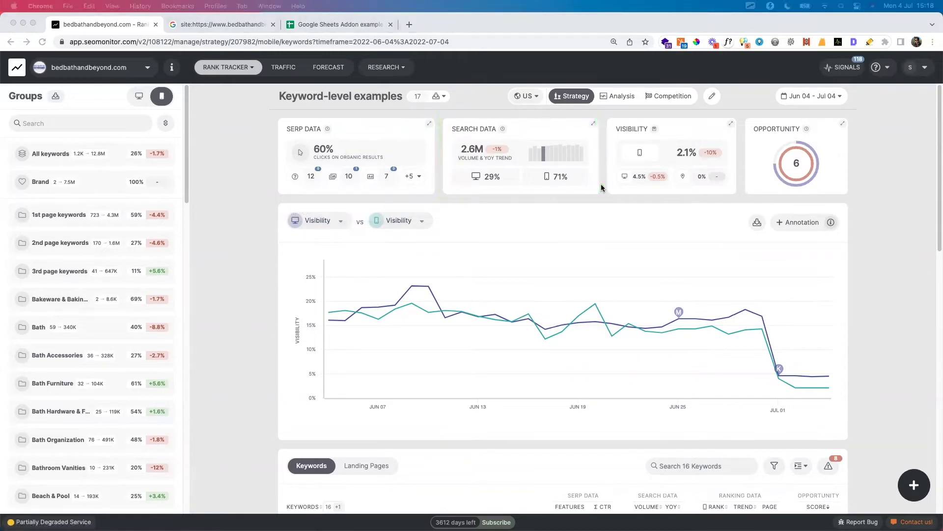
pyautogui.click(532, 125)
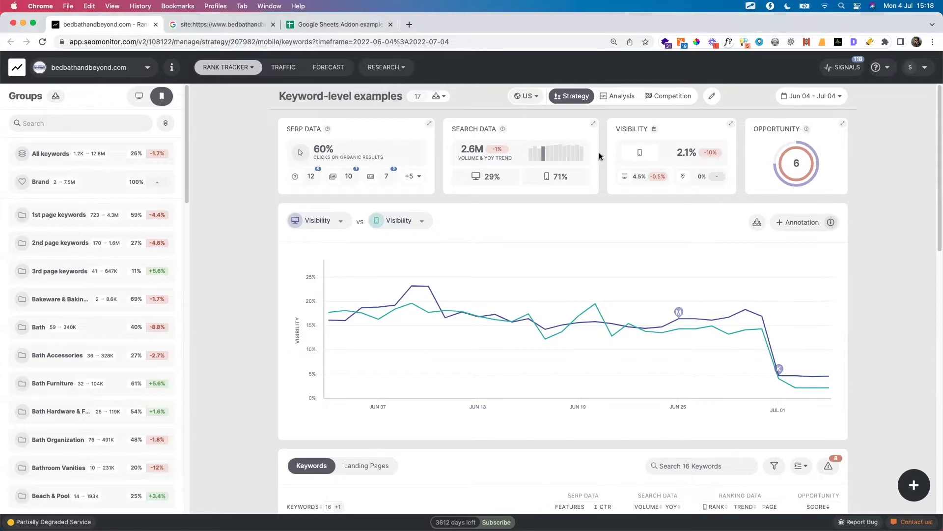
# View the close variations grouped under the keyword "small garden set" and close the list
pyautogui.scroll(-5, 247, 237)
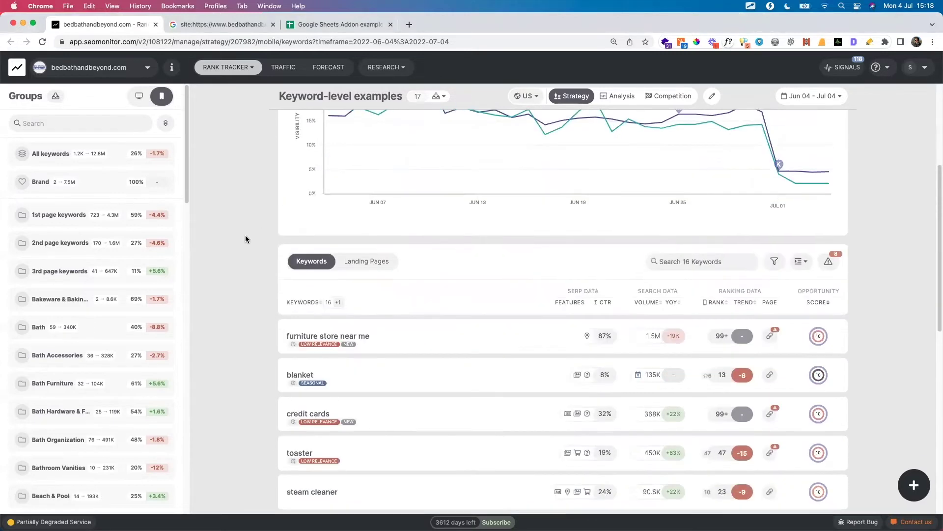
pyautogui.scroll(-10, 246, 240)
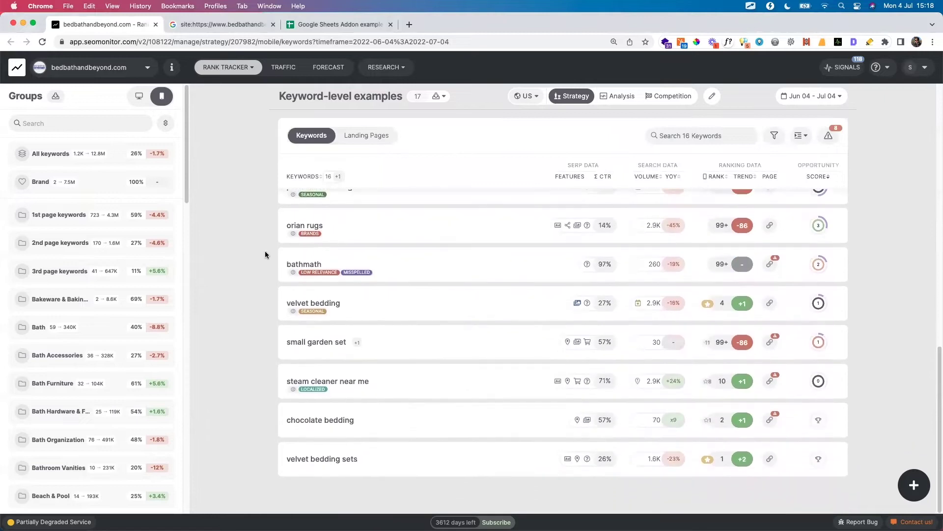
pyautogui.click(357, 343)
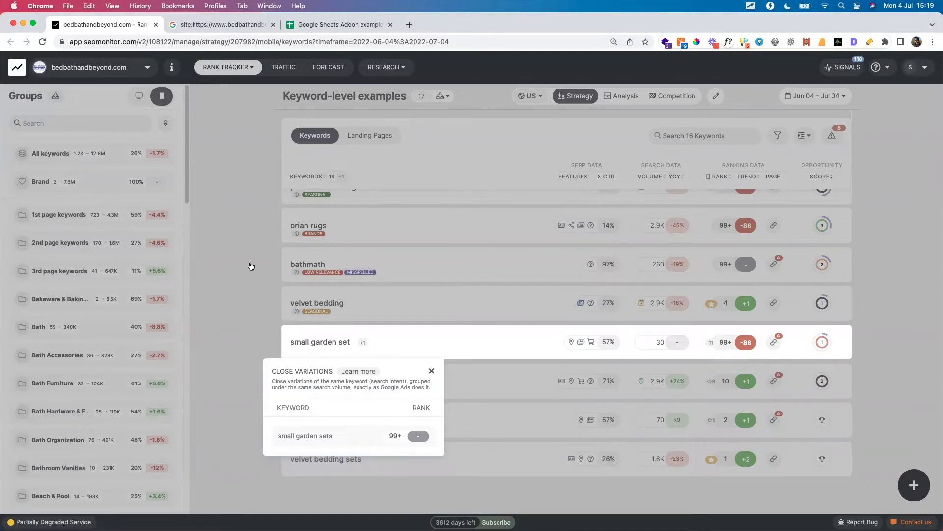
pyautogui.click(244, 294)
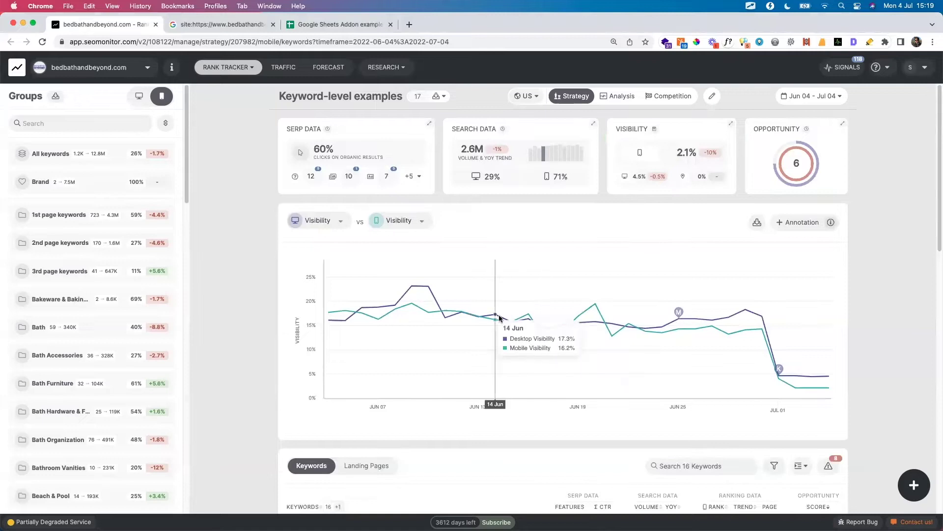
# Examine the group's Visibility summary and the desktop and mobile visibility trend over the selected period
pyautogui.moveTo(599, 330)
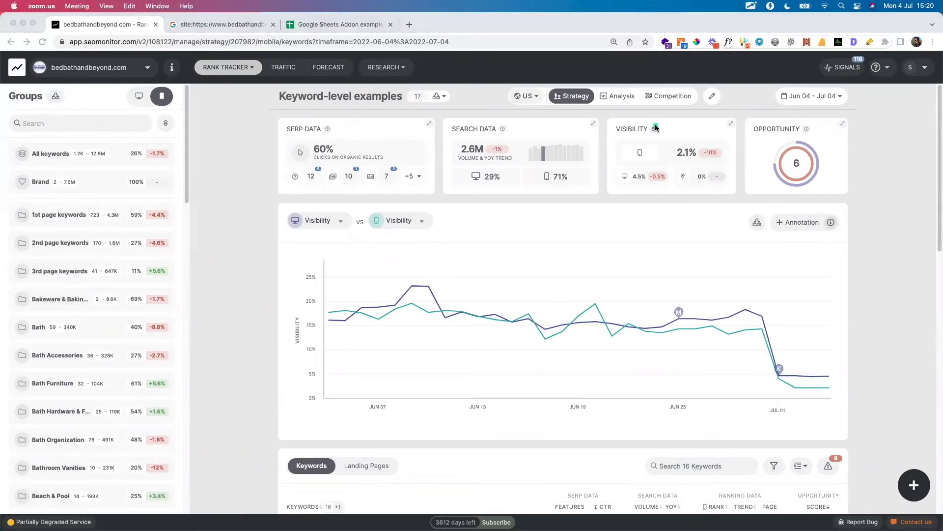
pyautogui.moveTo(661, 141)
pyautogui.mouseDown()
pyautogui.moveTo(673, 167)
pyautogui.moveTo(699, 164)
pyautogui.mouseUp()
pyautogui.click(158, 243)
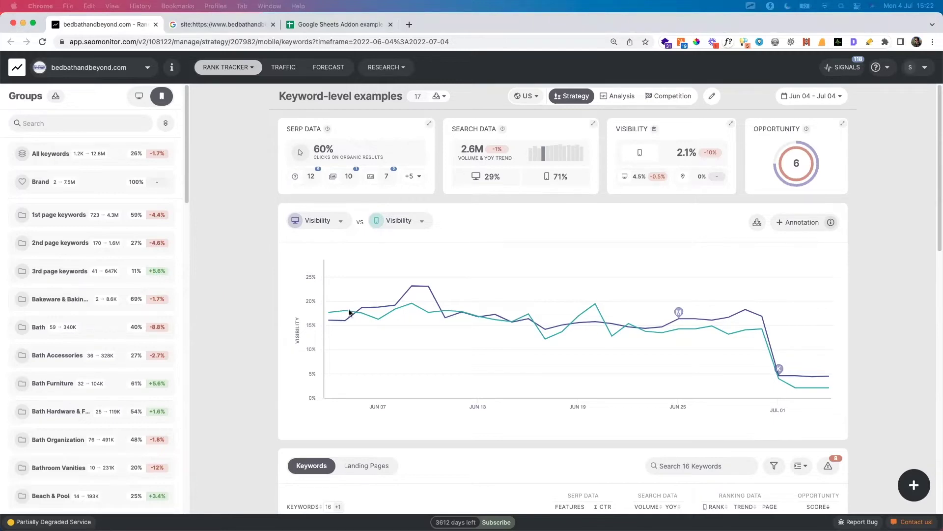
pyautogui.moveTo(779, 375)
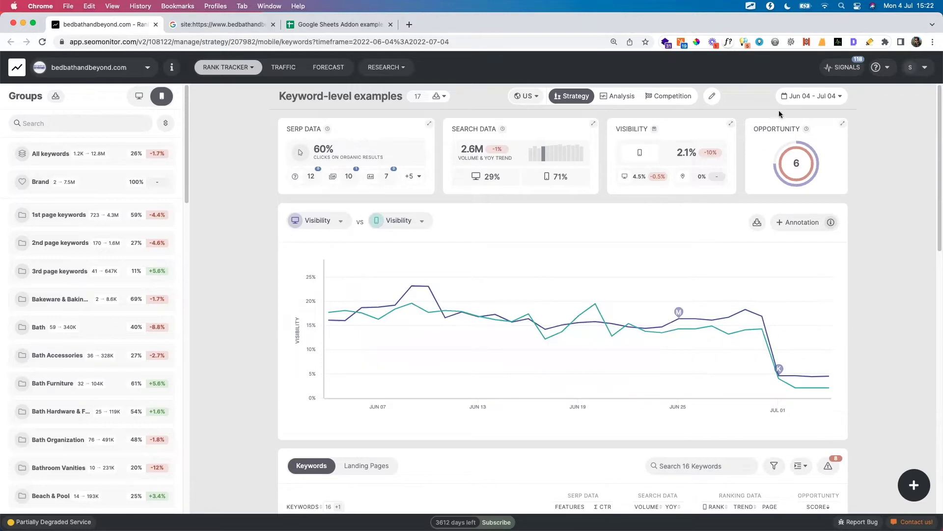
# Open the desktop visibility trend explanation, expand the impact details for "steam cleaner", and close the explanation
pyautogui.click(729, 125)
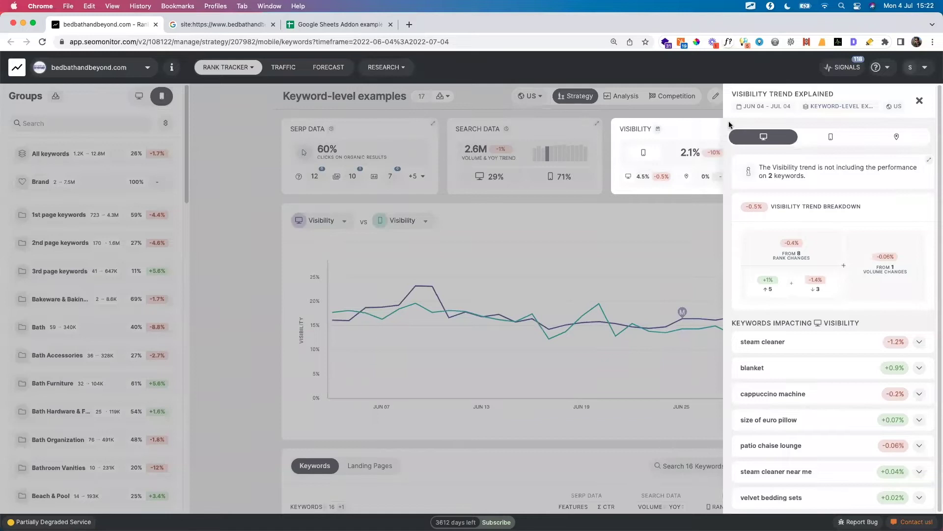
pyautogui.click(920, 343)
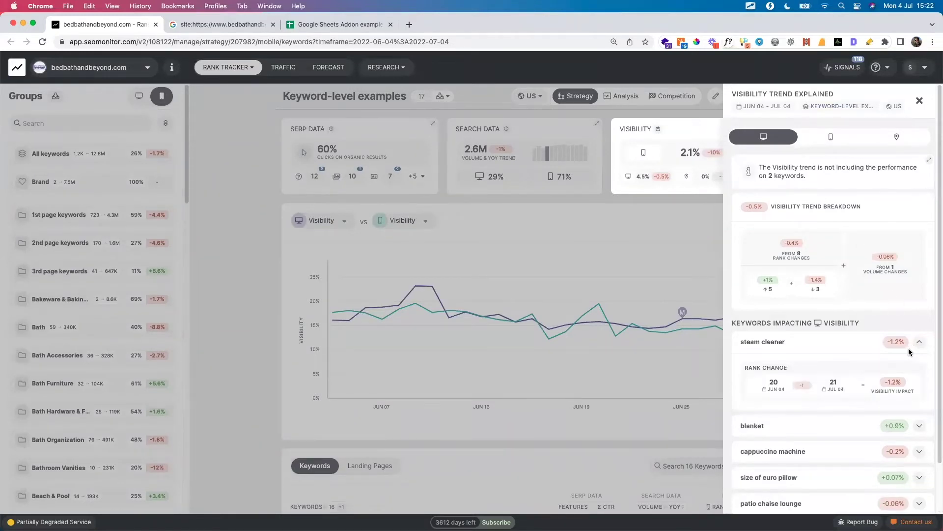
pyautogui.scroll(-1, 909, 346)
pyautogui.press('Escape')
# Read the group opportunity explanation for Keyword-level examples and close it
pyautogui.moveTo(741, 125); pyautogui.dragTo(856, 201)
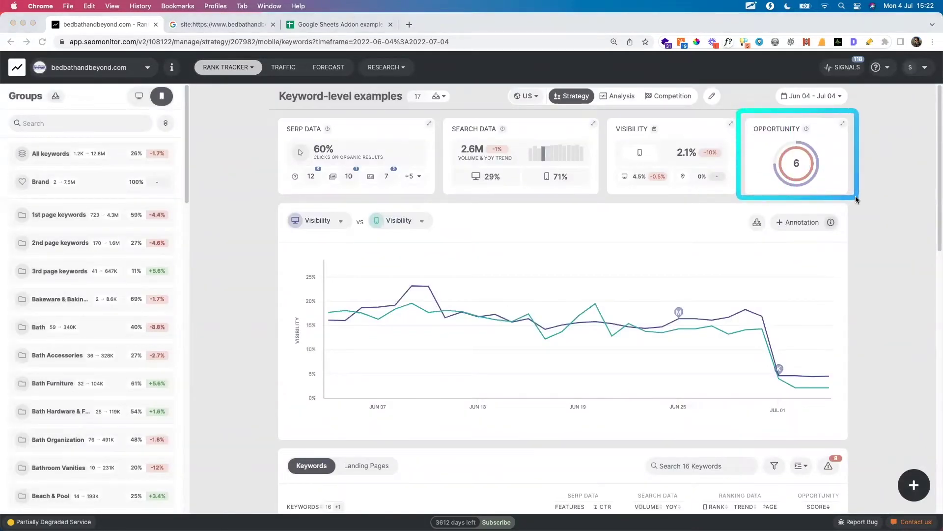
pyautogui.click(842, 124)
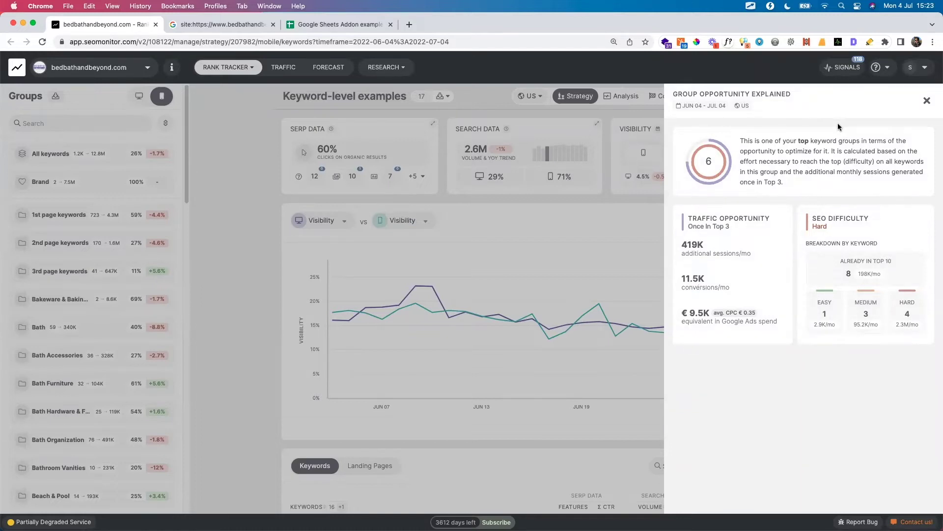
pyautogui.click(162, 277)
# Switch to the Bed keyword group and open its group opportunity explanation
pyautogui.scroll(-5, 163, 276)
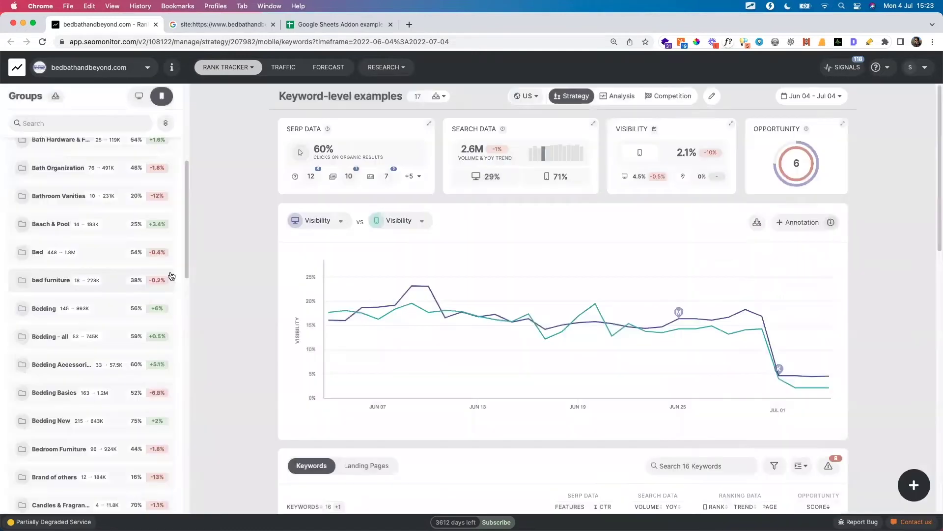
pyautogui.click(41, 254)
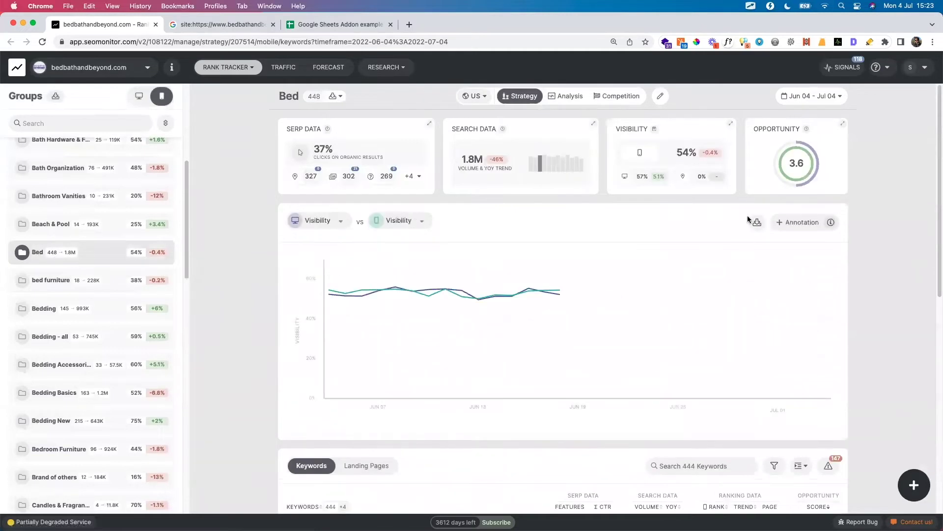
pyautogui.click(841, 122)
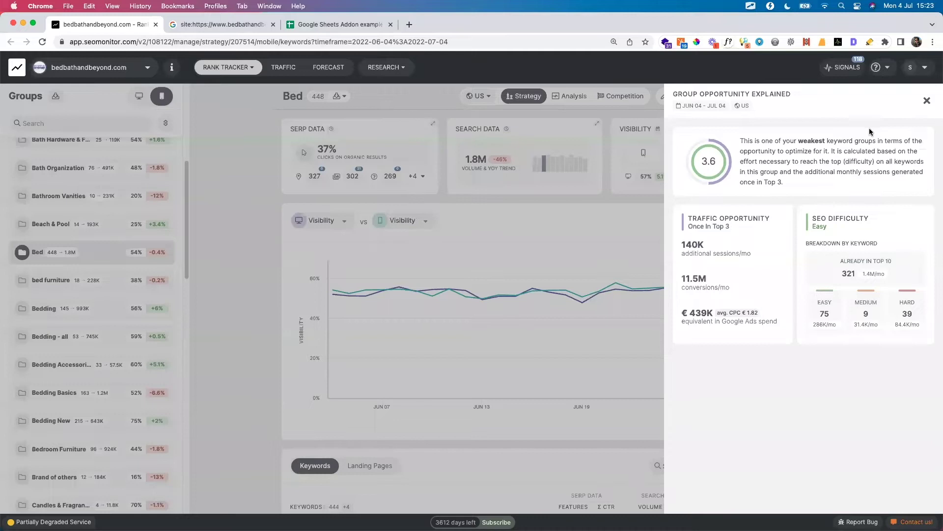
# Leave the Bed group's opportunity explanation, switch to the Furniture keyword group, and view its group opportunity explanation
pyautogui.click(927, 100)
pyautogui.scroll(-10, 99, 297)
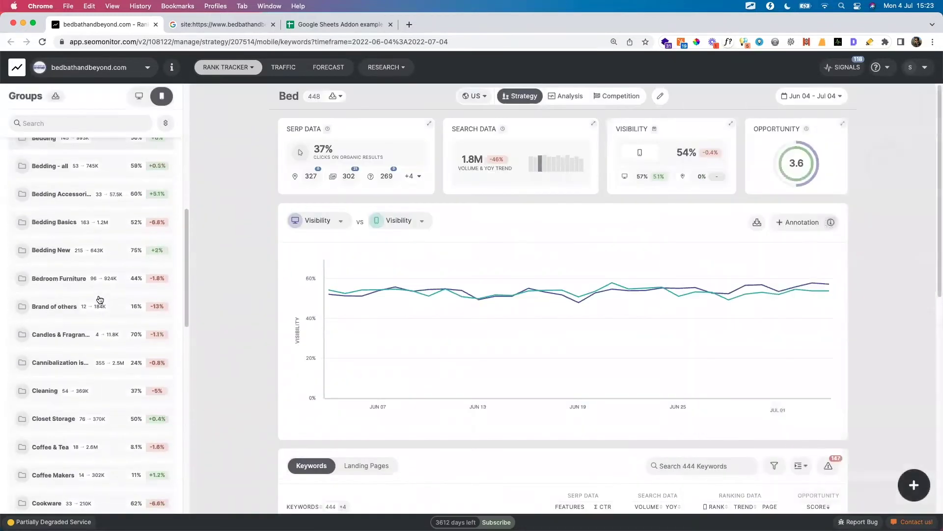
pyautogui.click(54, 384)
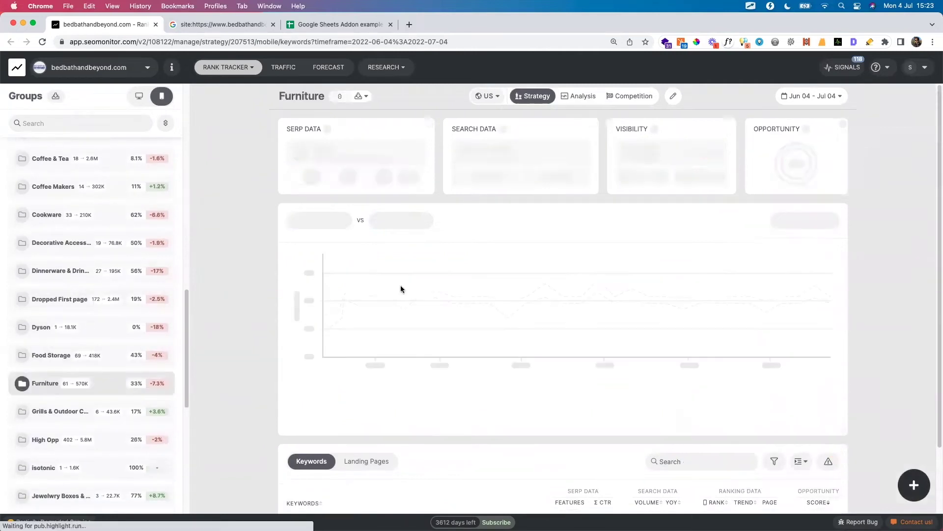
pyautogui.click(844, 126)
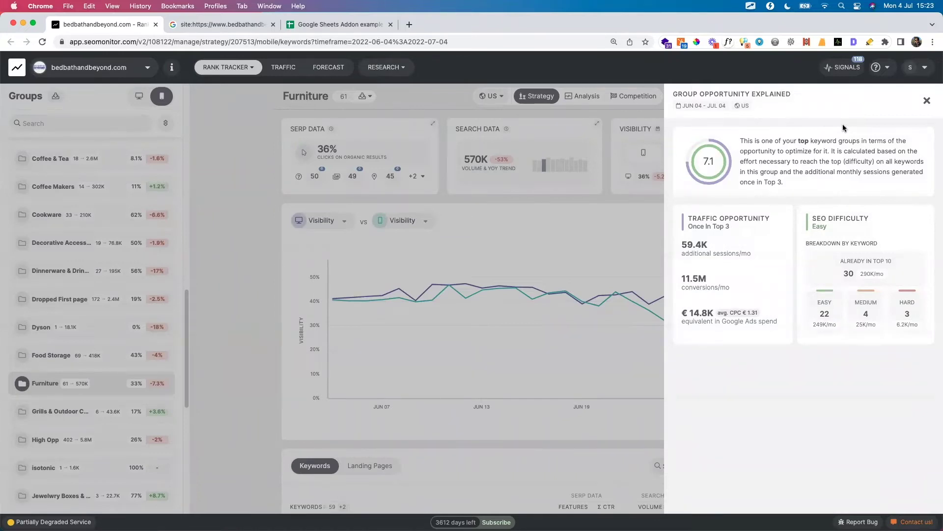
pyautogui.click(927, 101)
# Open the form for creating a new manually populated keyword group and close it without creating one
pyautogui.click(909, 484)
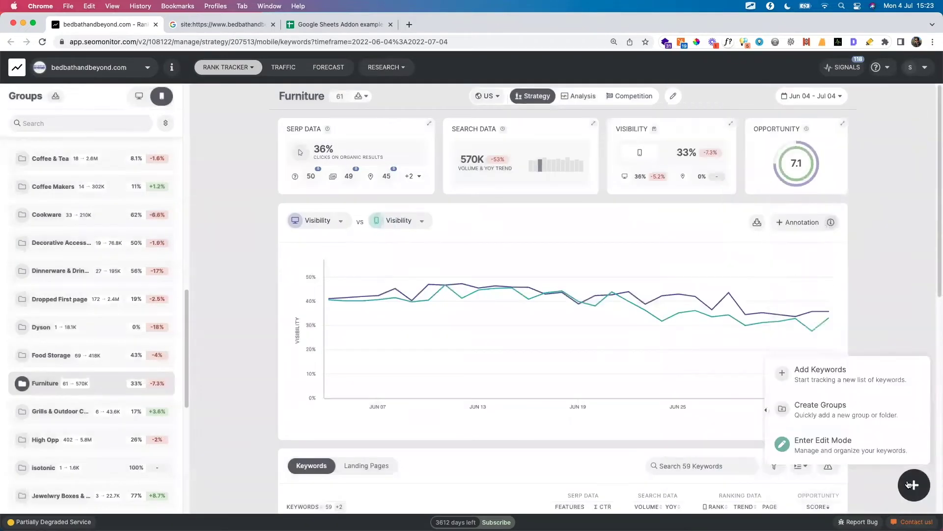
pyautogui.moveTo(874, 407)
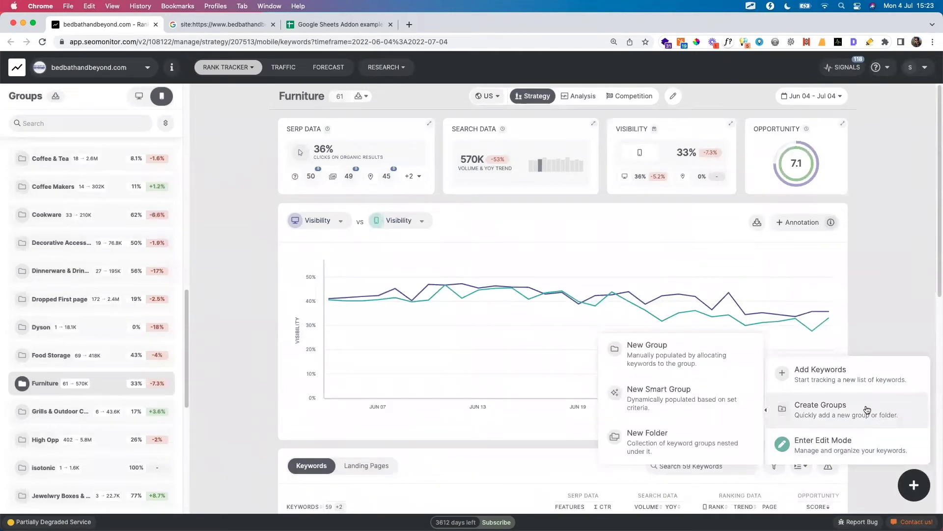
pyautogui.click(709, 368)
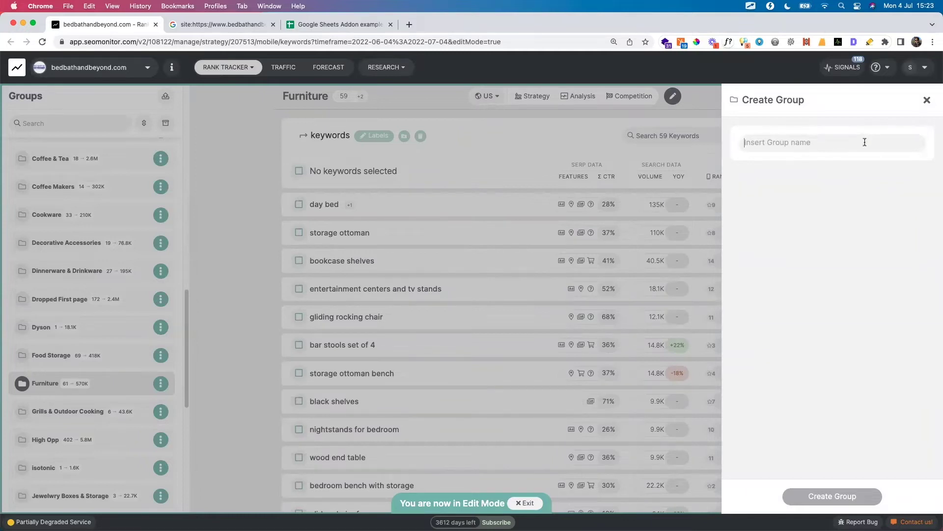
pyautogui.click(927, 100)
# Open the Create Smart Group form, review its available ranking and keyword conditions, and close it
pyautogui.click(910, 480)
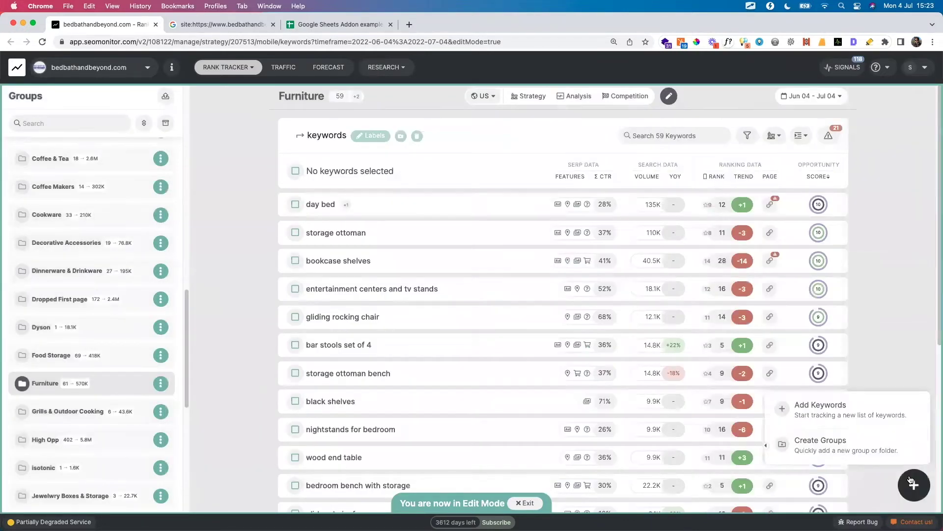
pyautogui.moveTo(879, 442)
pyautogui.click(699, 403)
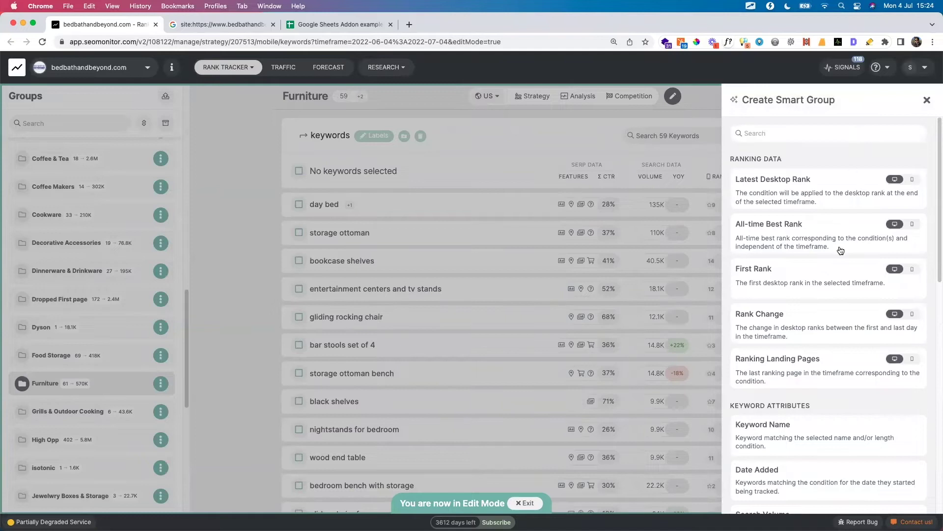
pyautogui.scroll(-6, 840, 250)
pyautogui.click(927, 100)
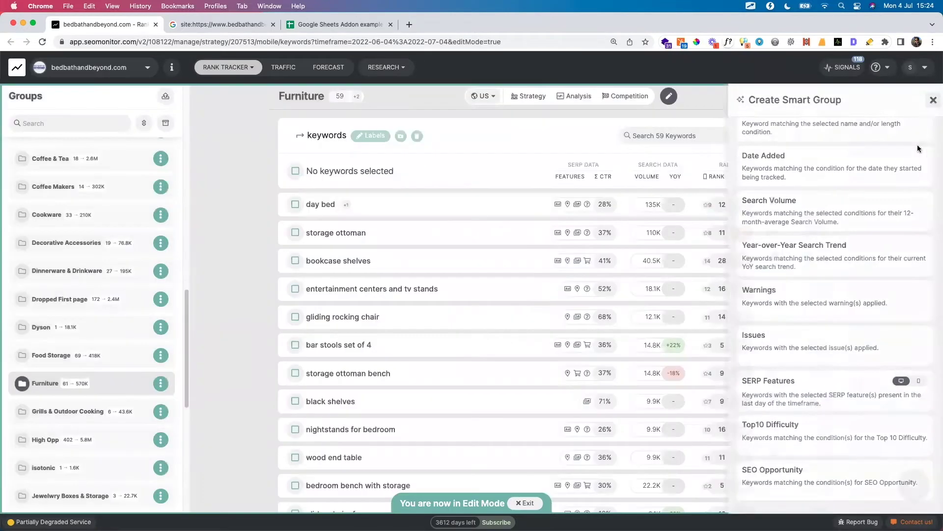
# Open the Create Folder form, close it without creating a folder, and leave Edit Mode
pyautogui.click(914, 485)
pyautogui.moveTo(765, 438)
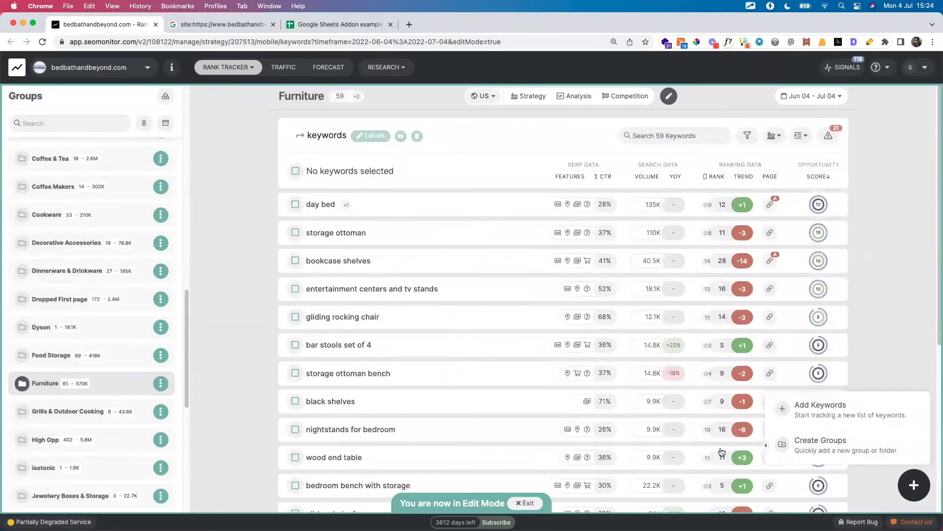
pyautogui.click(706, 443)
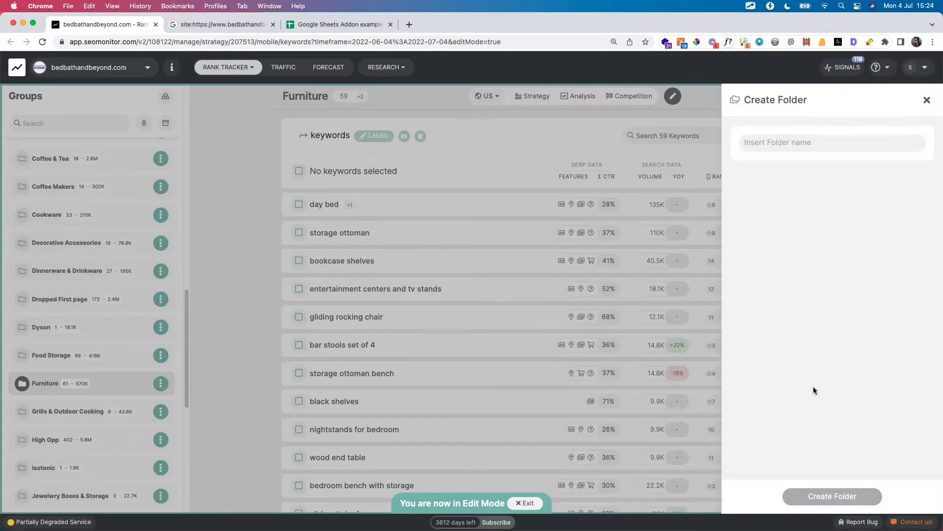
pyautogui.click(927, 100)
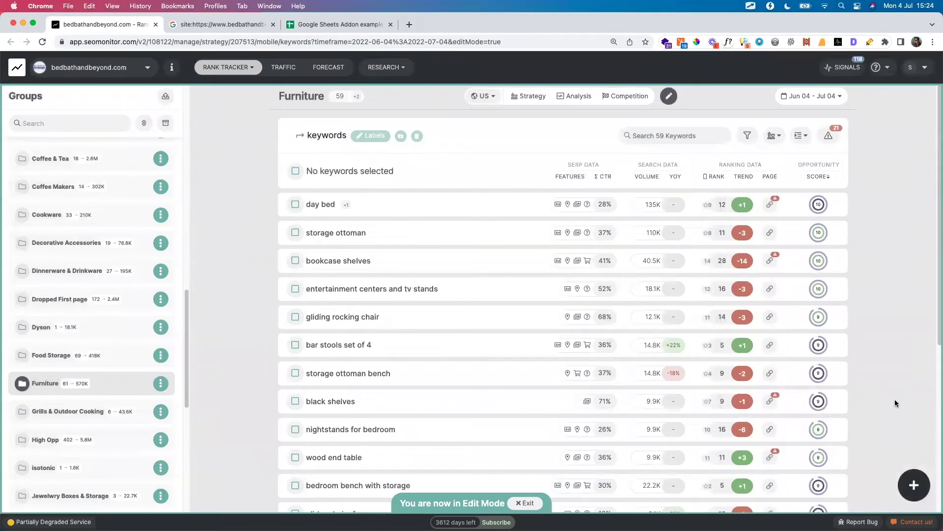
pyautogui.click(668, 96)
# Open the rank tracker's Competition view for the Furniture group and review the competitors' visibility figures and chart
pyautogui.moveTo(227, 69)
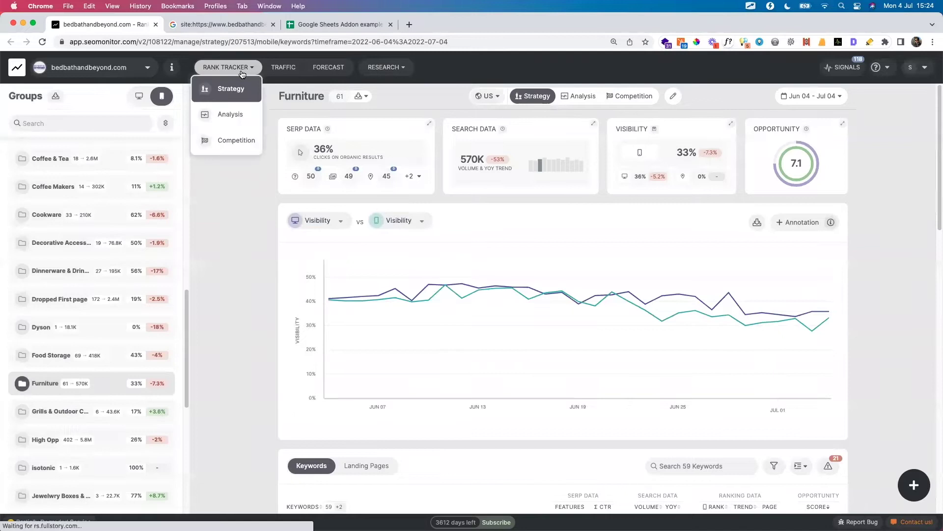
pyautogui.click(235, 141)
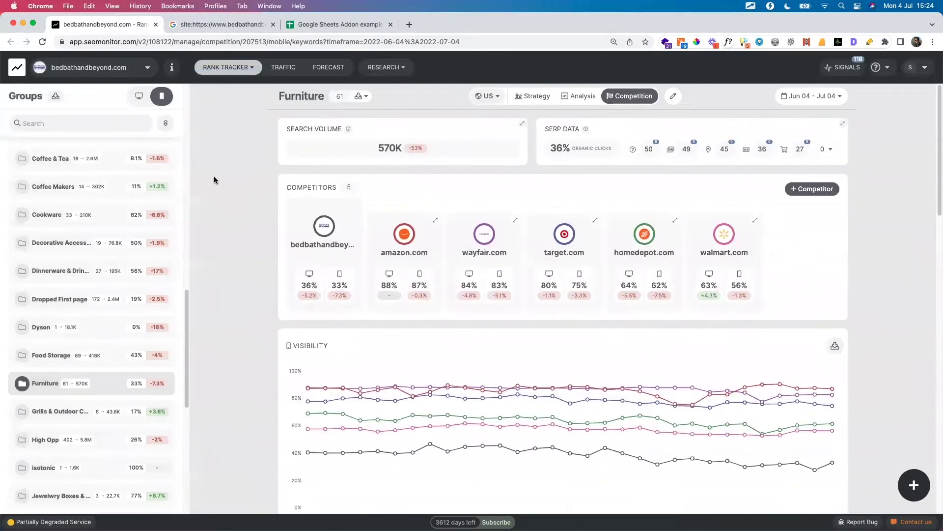
pyautogui.scroll(-3, 236, 158)
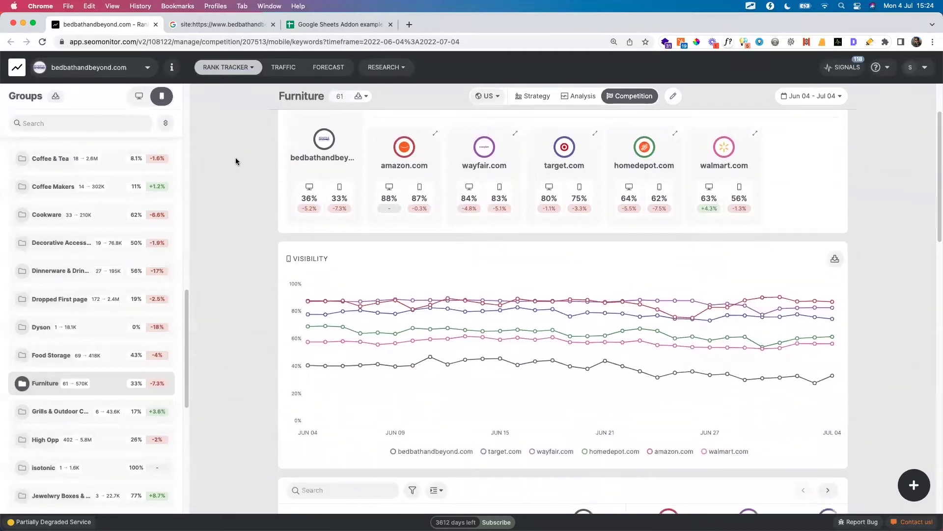
pyautogui.scroll(3, 234, 158)
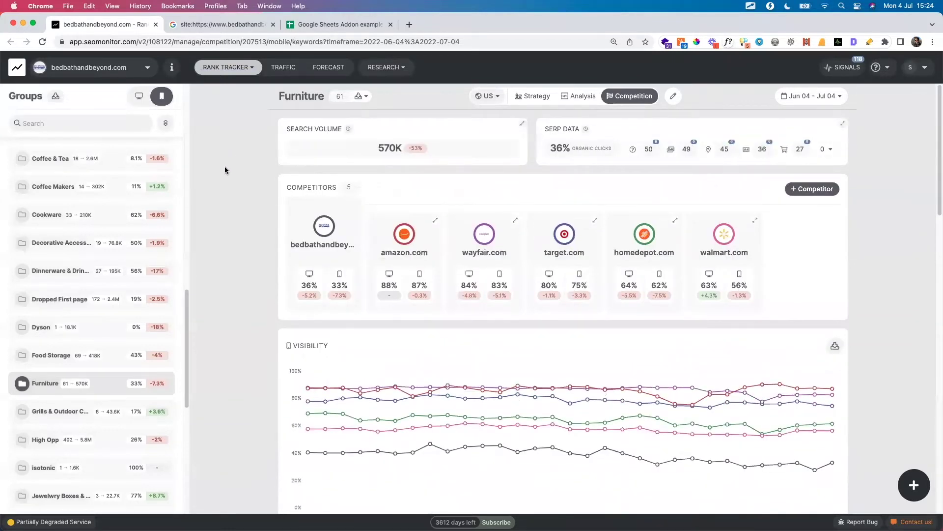
# Compare keyword ranks across the competitors, including the landing page for "day bed", and view the available keyword filters
pyautogui.scroll(-5, 223, 167)
pyautogui.scroll(-5, 217, 176)
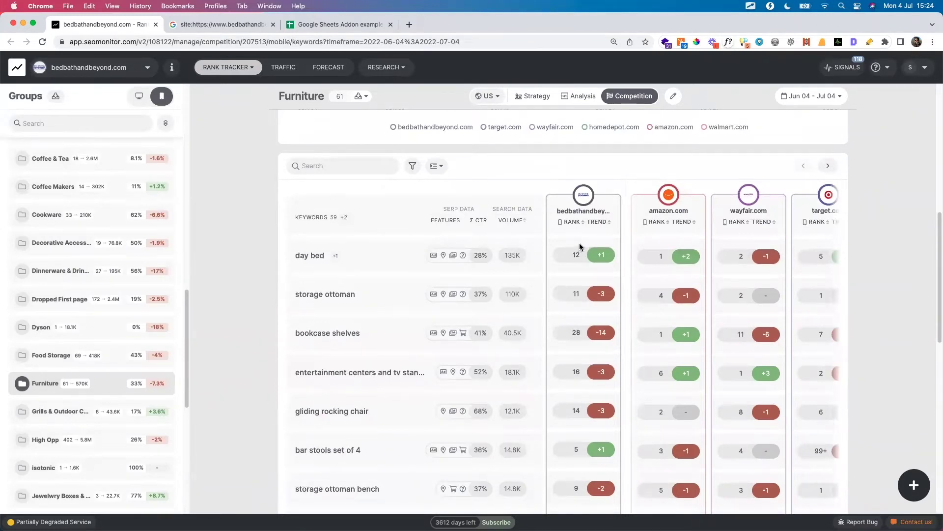
pyautogui.moveTo(579, 252)
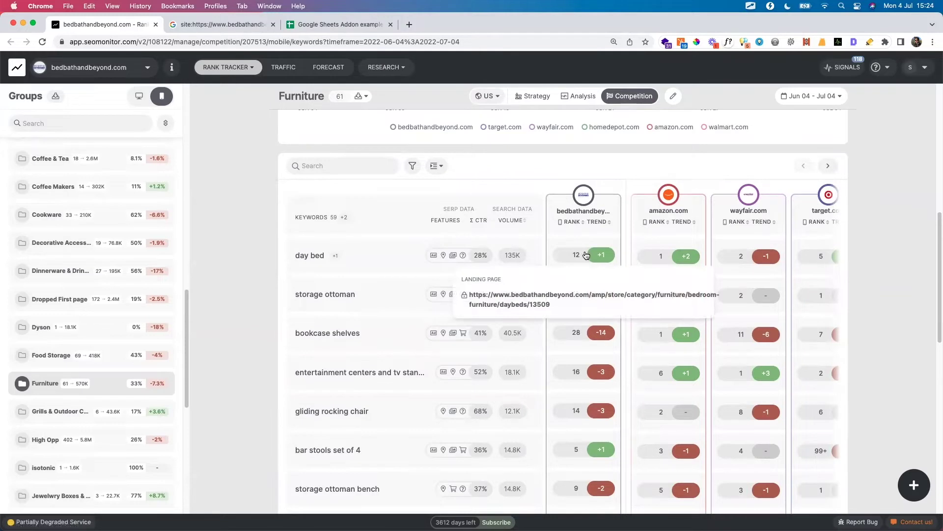
pyautogui.click(830, 167)
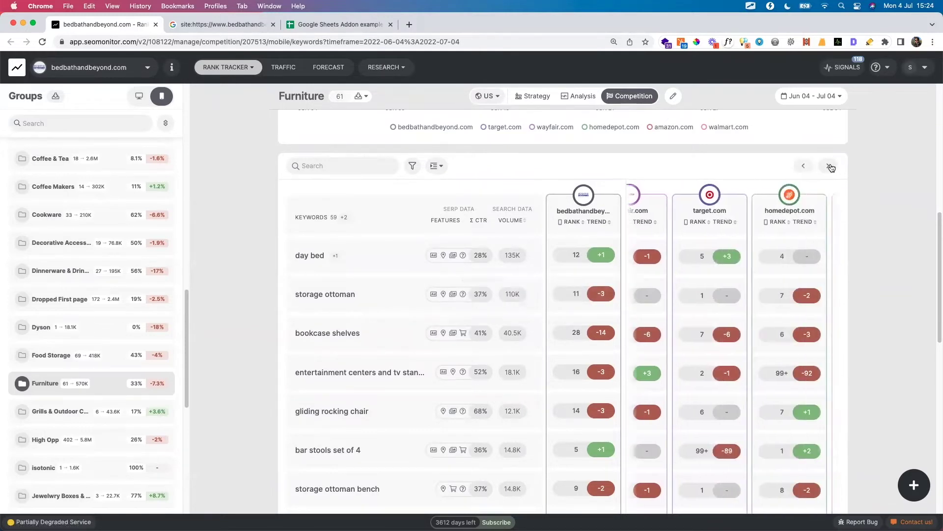
pyautogui.click(412, 165)
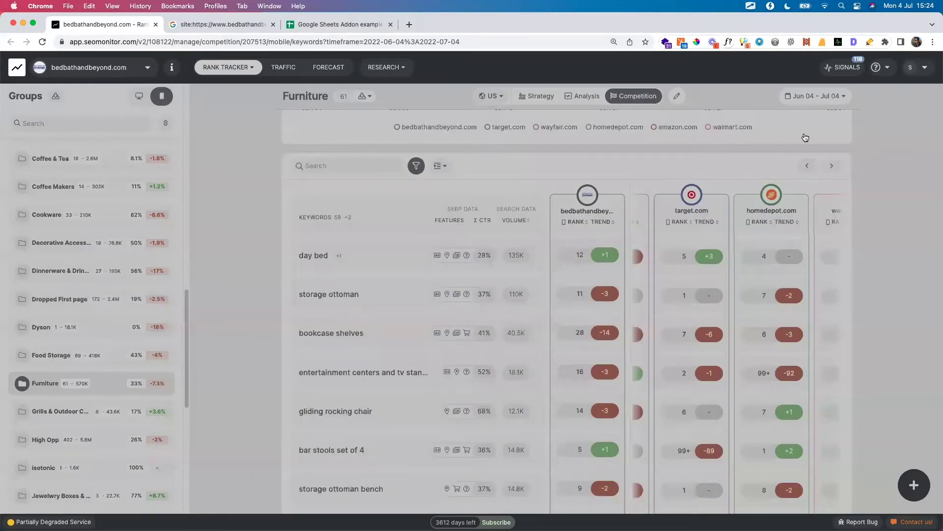
pyautogui.click(919, 101)
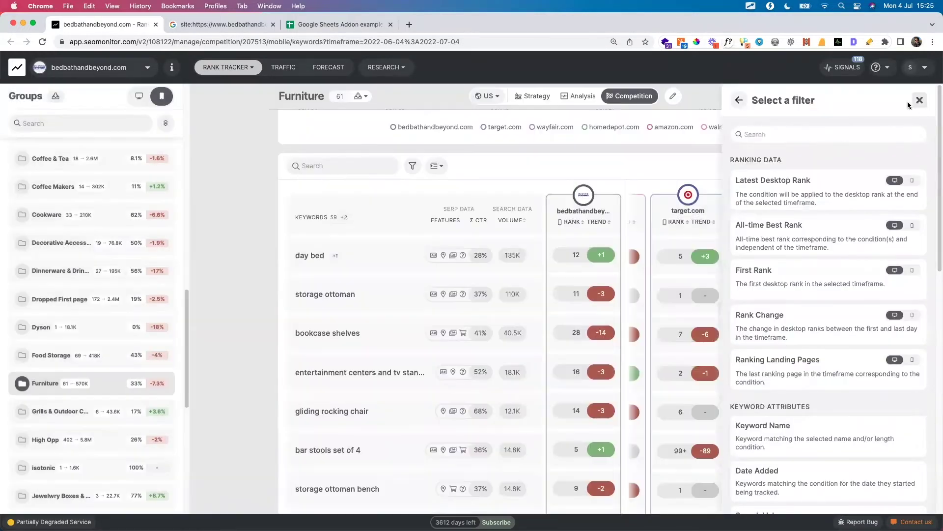
# Open the Add competitors form for the Furniture group, review the suggested top competitors by visibility, and close it without adding any
pyautogui.scroll(10, 802, 185)
pyautogui.click(810, 185)
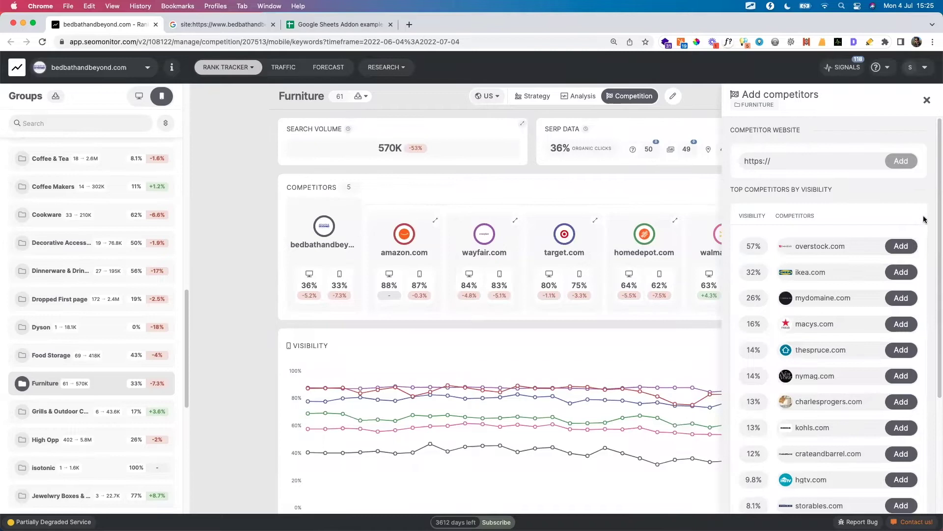
pyautogui.scroll(-3, 923, 219)
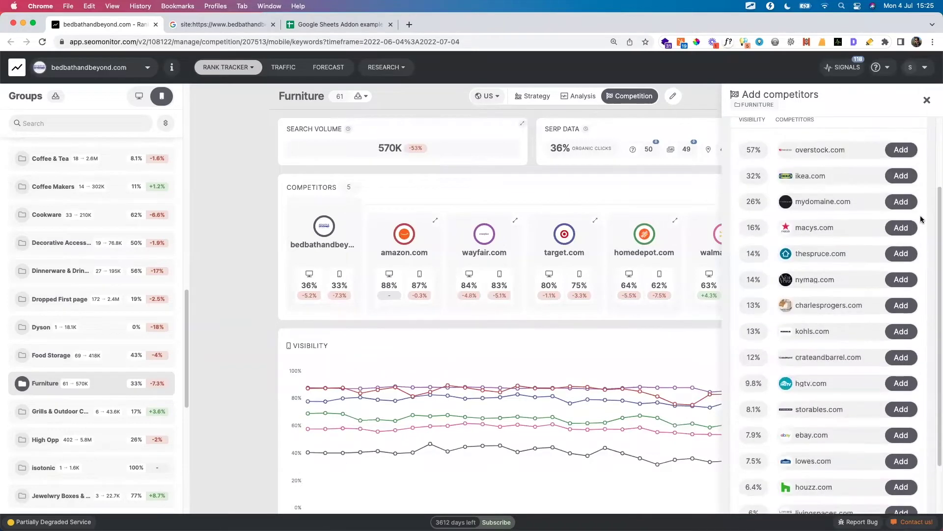
pyautogui.scroll(-10, 858, 222)
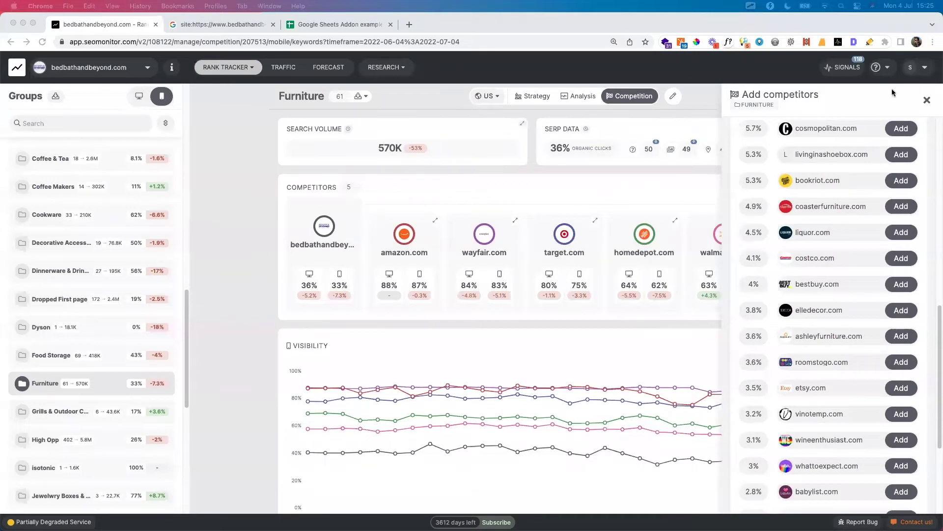
pyautogui.click(937, 129)
pyautogui.scroll(3, 937, 129)
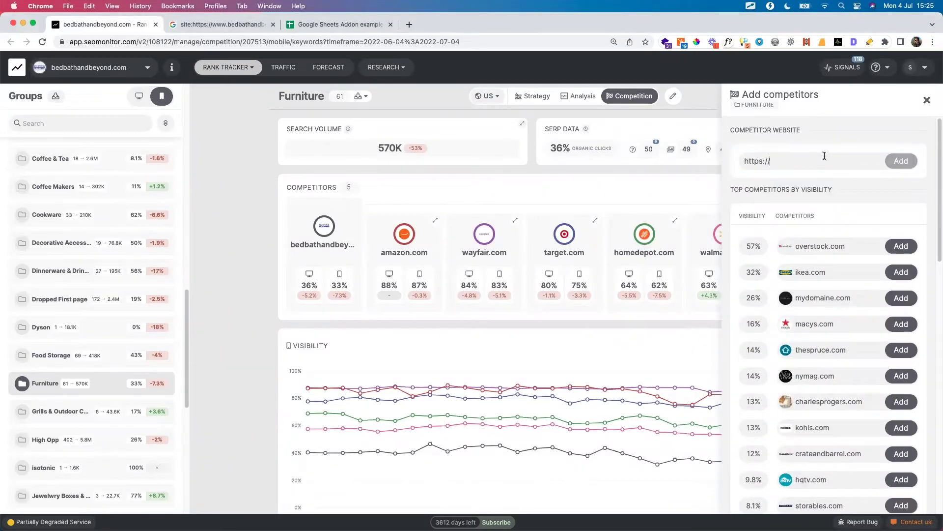
pyautogui.click(821, 156)
pyautogui.click(927, 99)
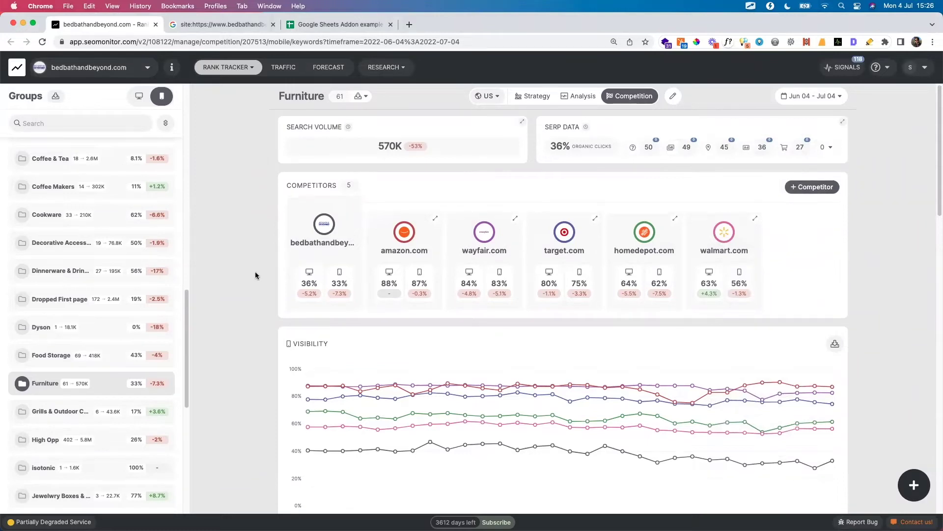
# Examine the competitor visibility trend, switching the data to desktop and back to mobile
pyautogui.scroll(-3, 255, 271)
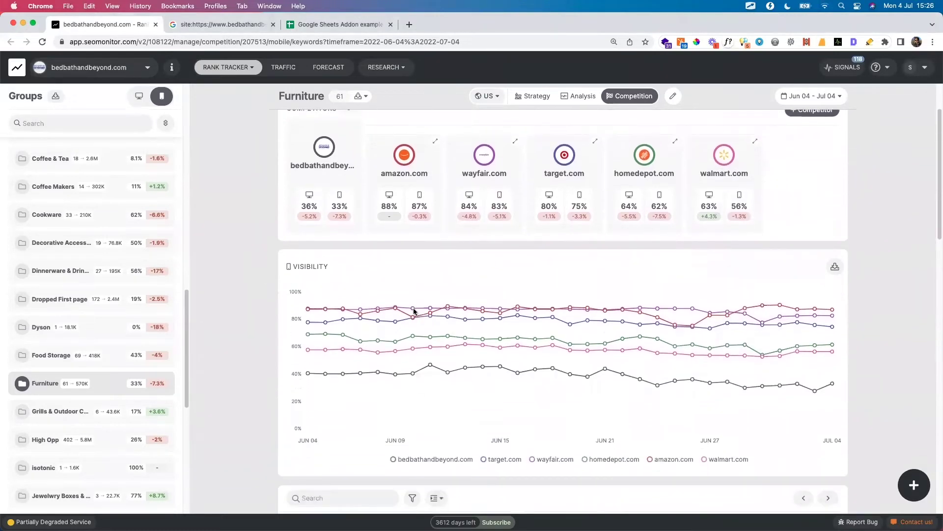
pyautogui.moveTo(413, 311)
pyautogui.click(139, 95)
pyautogui.click(162, 96)
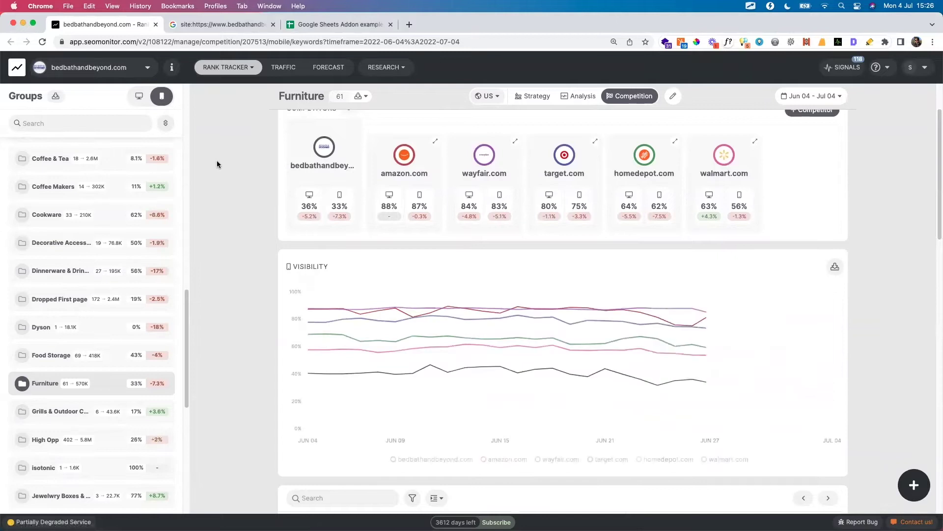
# Open the Website Explorer for competitor homedepot.com and switch to its keywords
pyautogui.scroll(3, 228, 175)
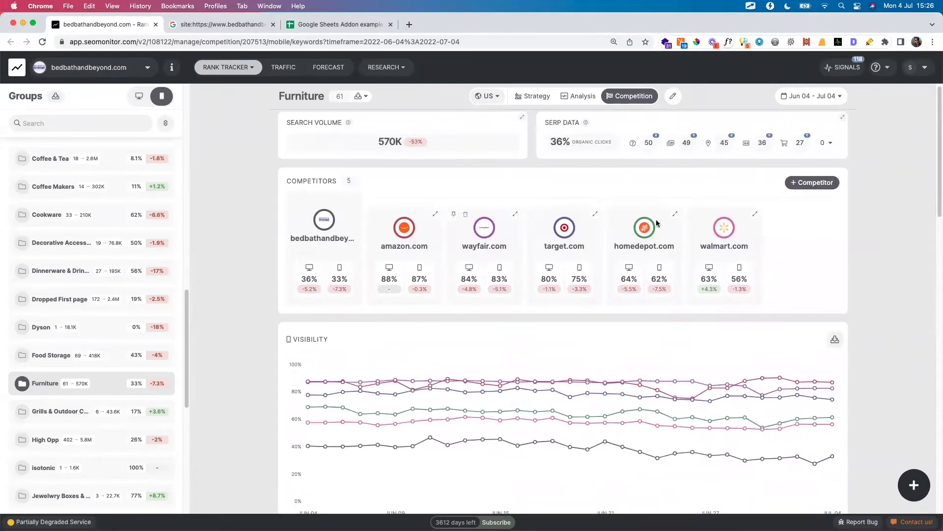
pyautogui.click(676, 214)
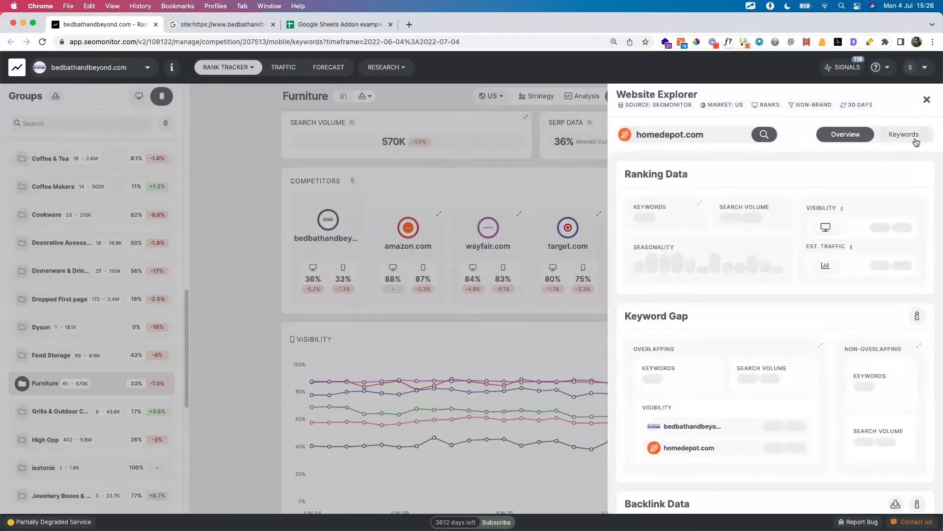
pyautogui.click(910, 136)
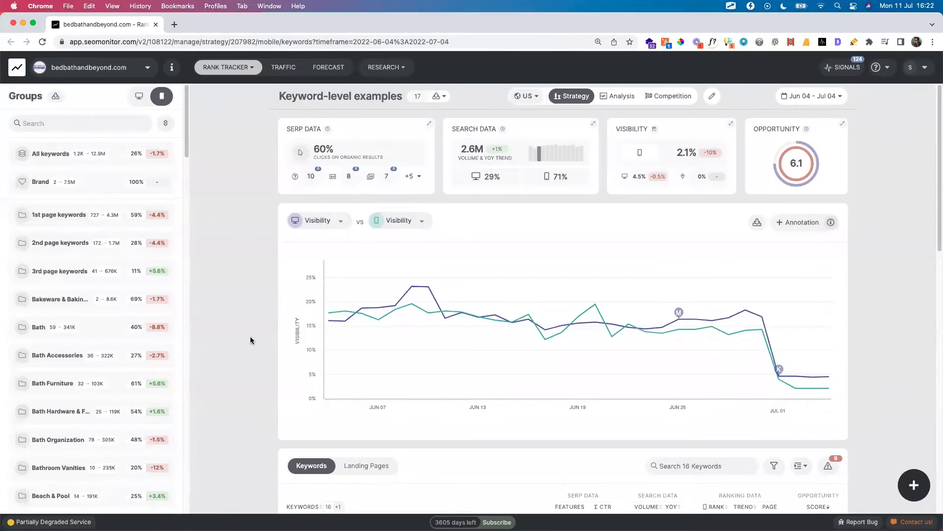
# Check the search trend explanation for "patio chaise lounge" in Keyword-level examples and the seasonal label of "velvet bedding"
pyautogui.scroll(-9, 250, 336)
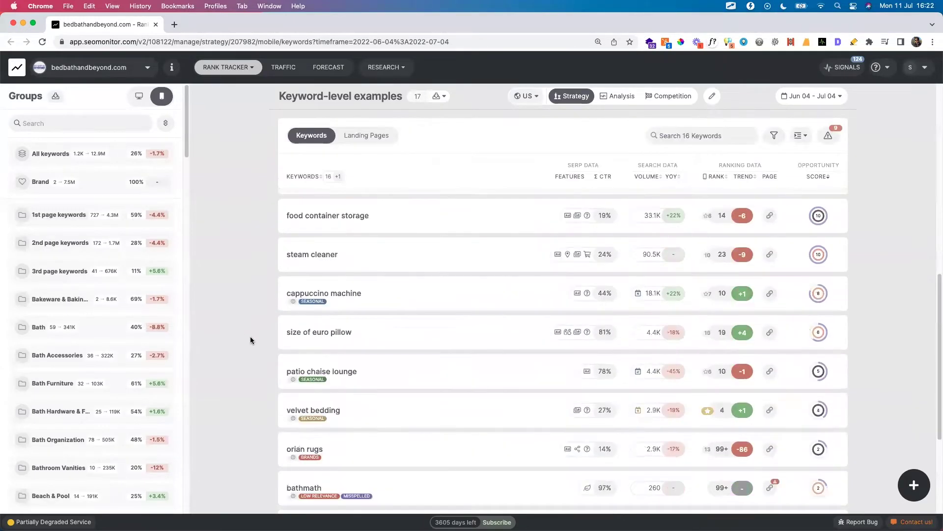
pyautogui.scroll(-1, 249, 339)
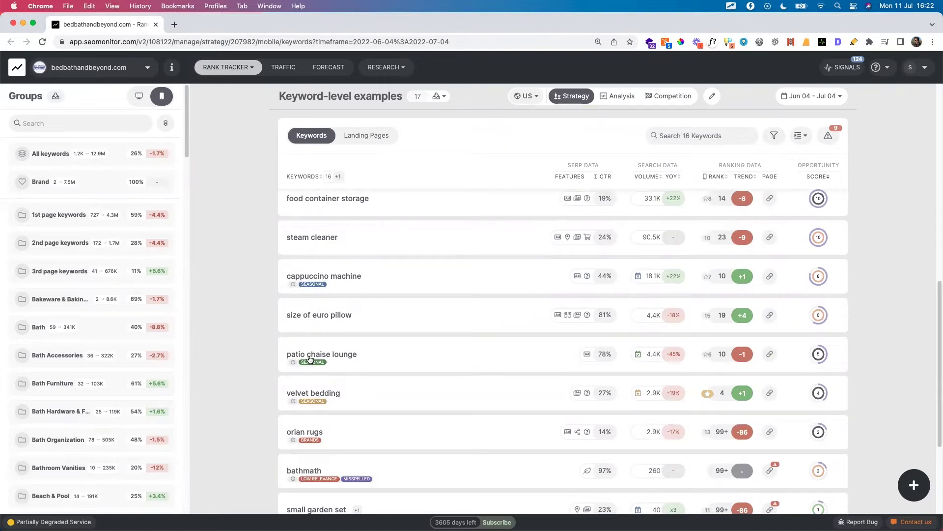
pyautogui.moveTo(320, 365)
pyautogui.click(642, 355)
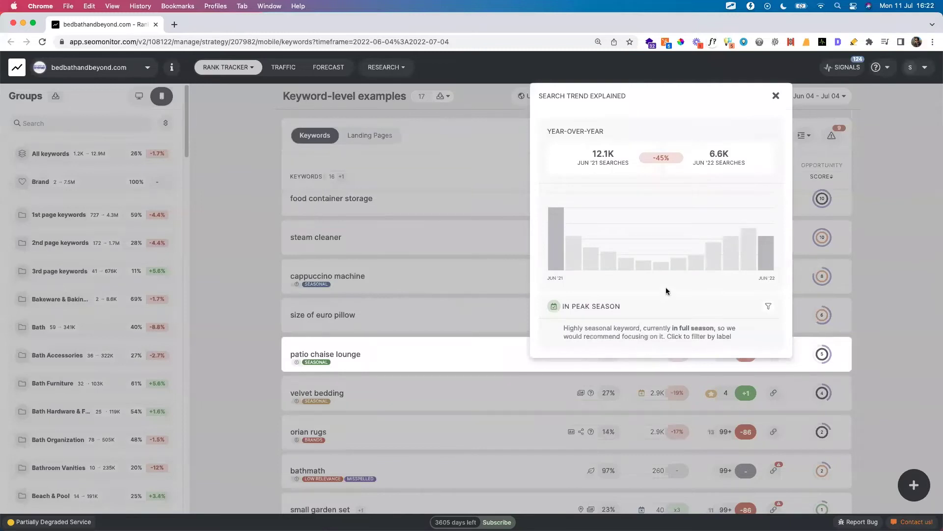
pyautogui.click(776, 97)
pyautogui.moveTo(311, 401)
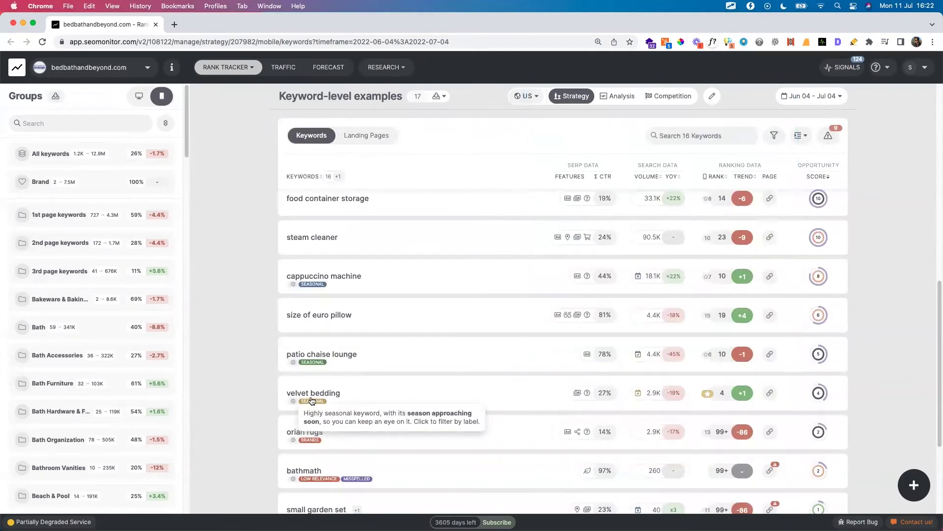
# Filter the Keyword-level examples to keywords without a relevant page, using the landing page issues
pyautogui.moveTo(317, 288)
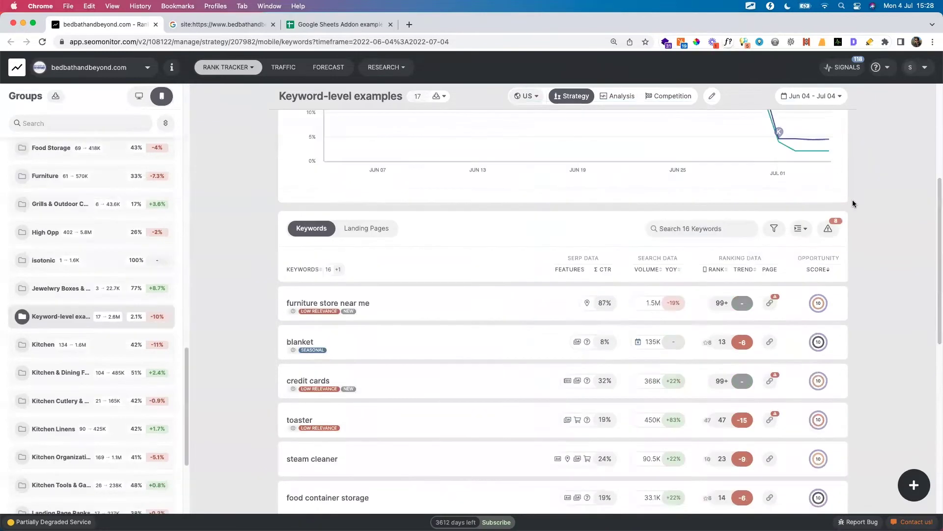
pyautogui.scroll(1, 853, 221)
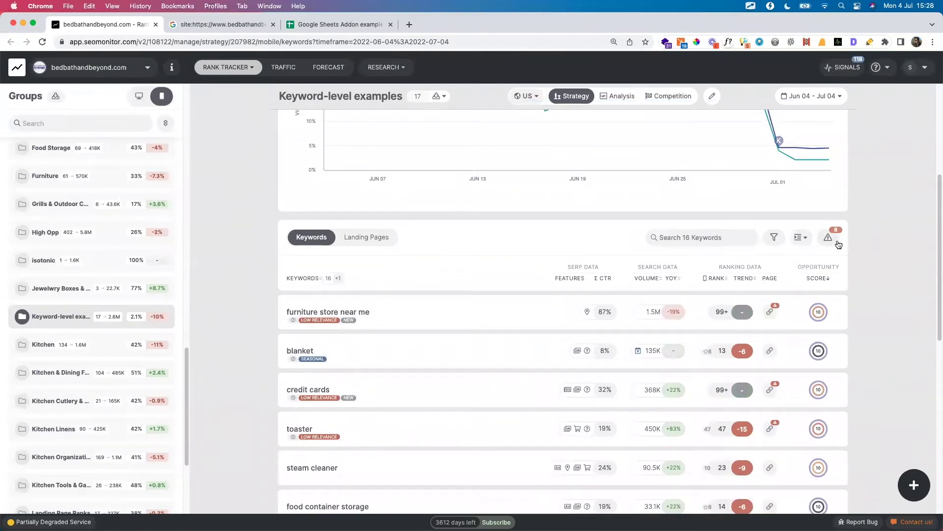
pyautogui.click(830, 238)
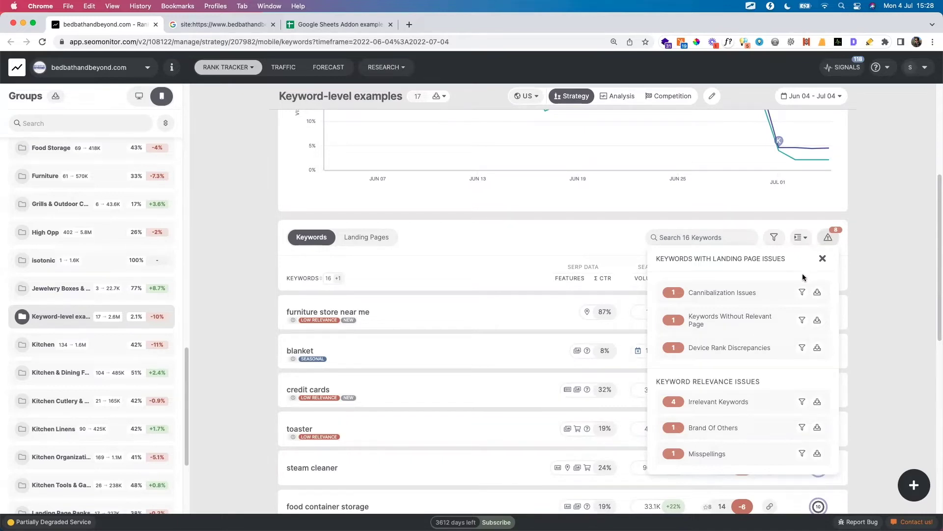
pyautogui.click(802, 320)
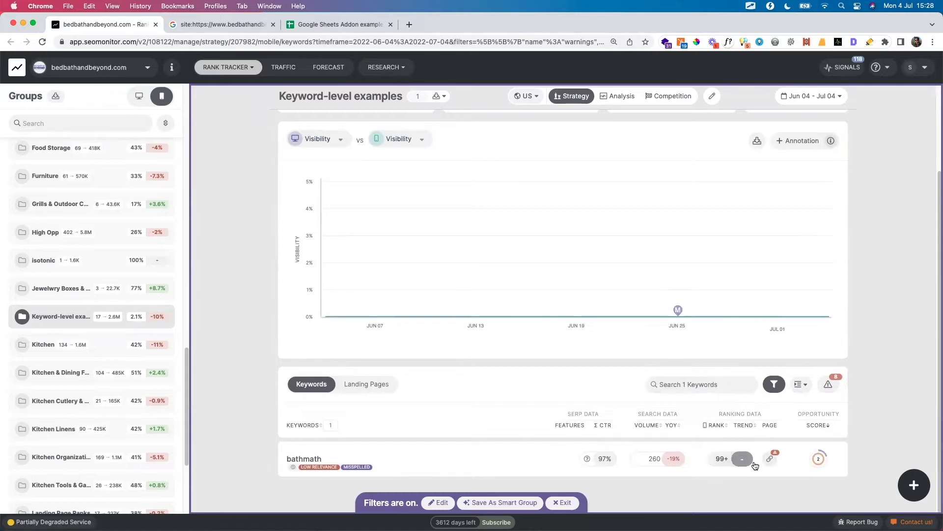
# Check the missing landing page explanation for "bathmath" against its Google site search, and exit the filter
pyautogui.click(770, 459)
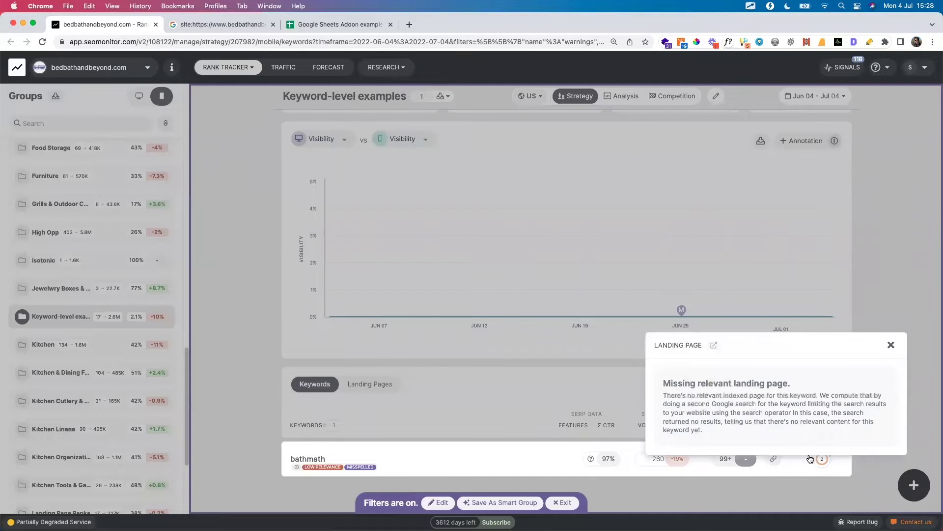
pyautogui.click(239, 27)
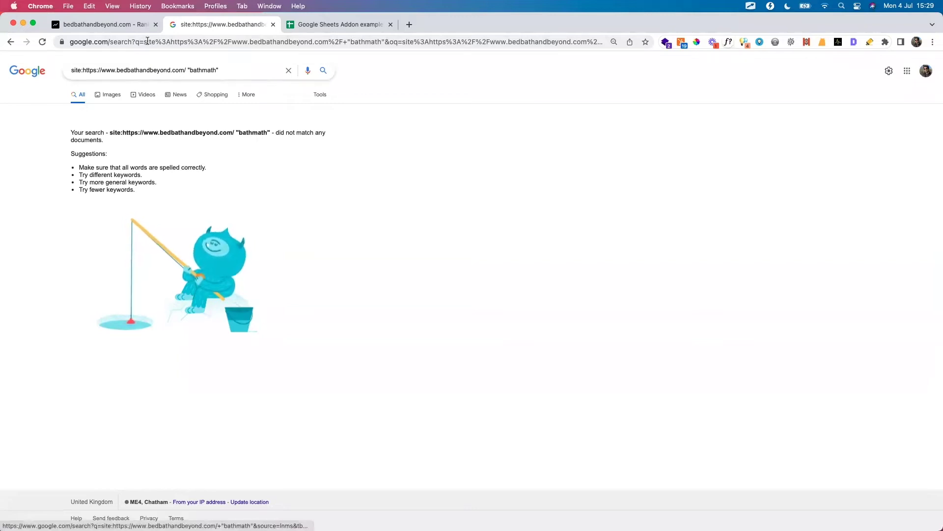
pyautogui.click(118, 24)
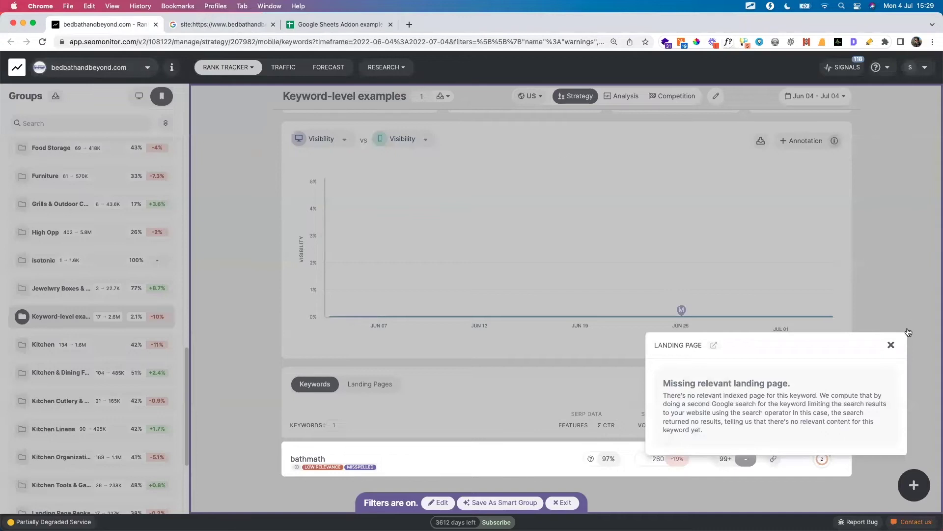
pyautogui.click(890, 345)
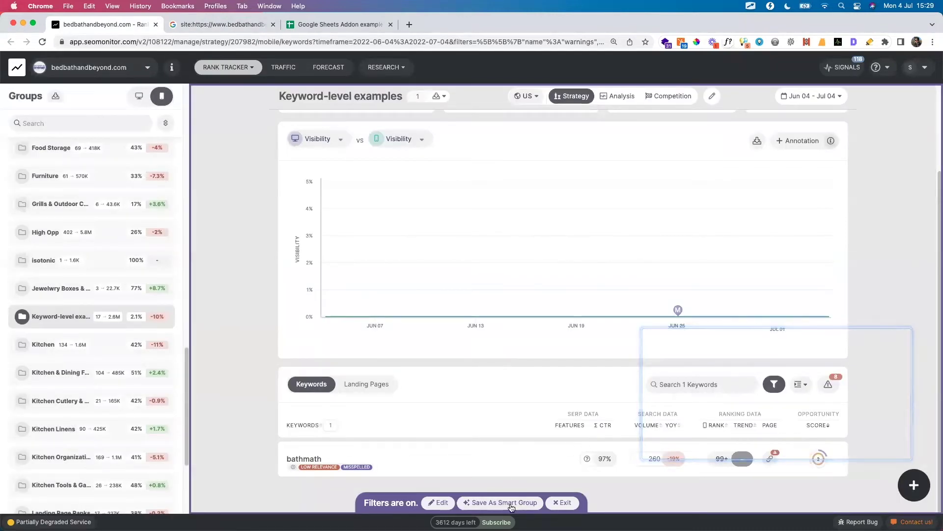
pyautogui.click(560, 507)
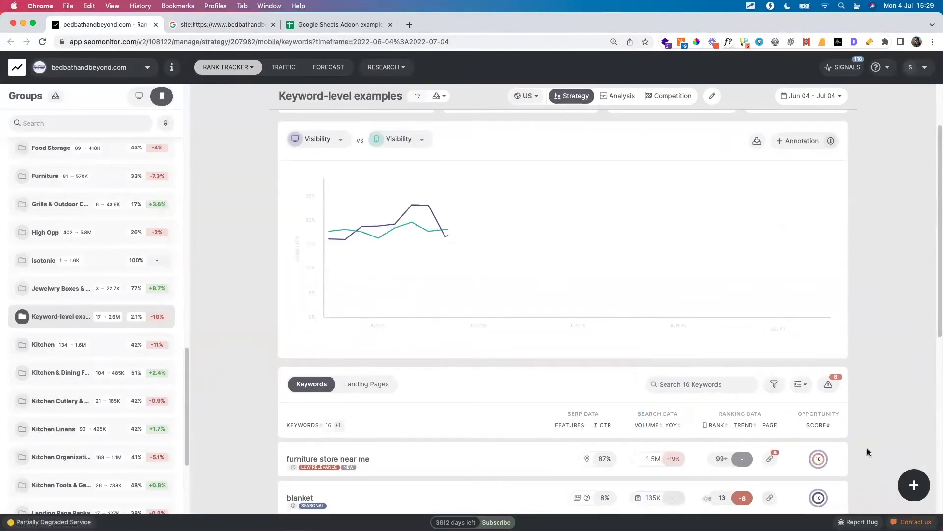
# Filter the Keyword-level examples to keywords with cannibalization issues
pyautogui.click(829, 383)
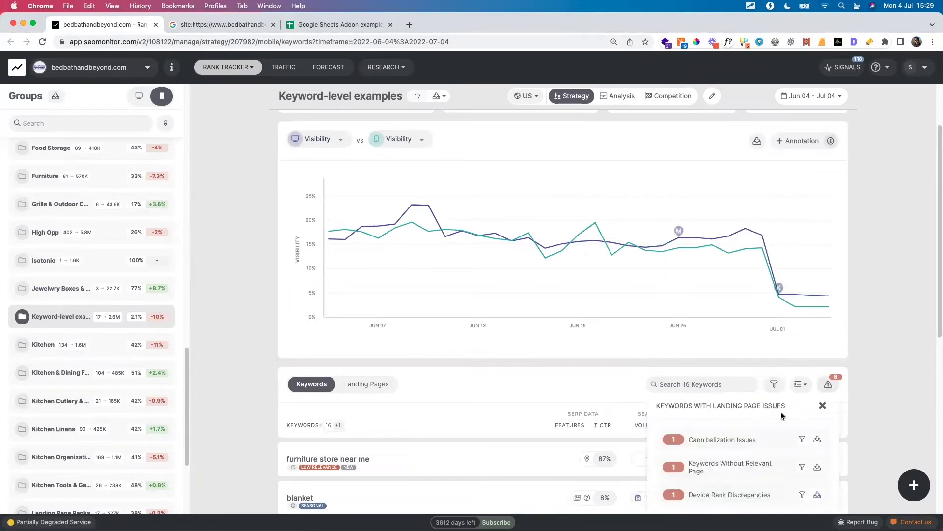
pyautogui.scroll(-1, 768, 421)
pyautogui.click(801, 427)
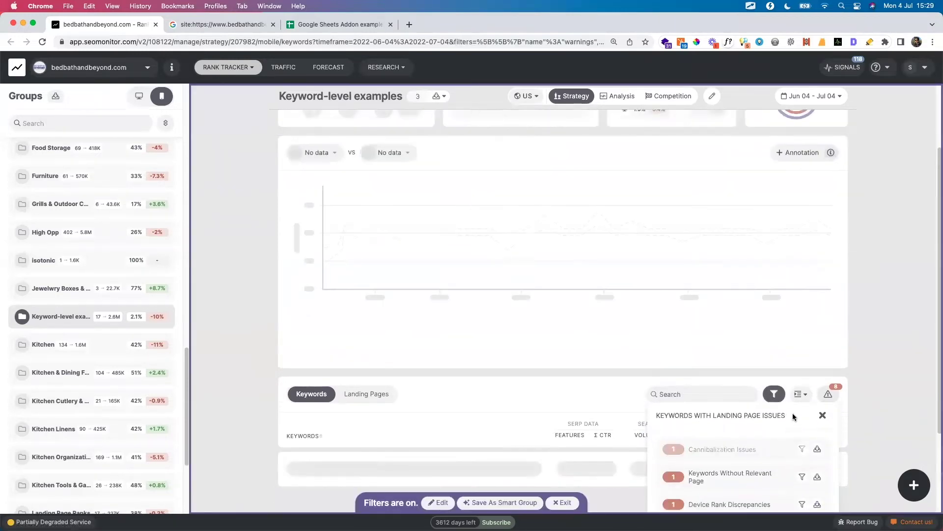
pyautogui.scroll(-2, 879, 327)
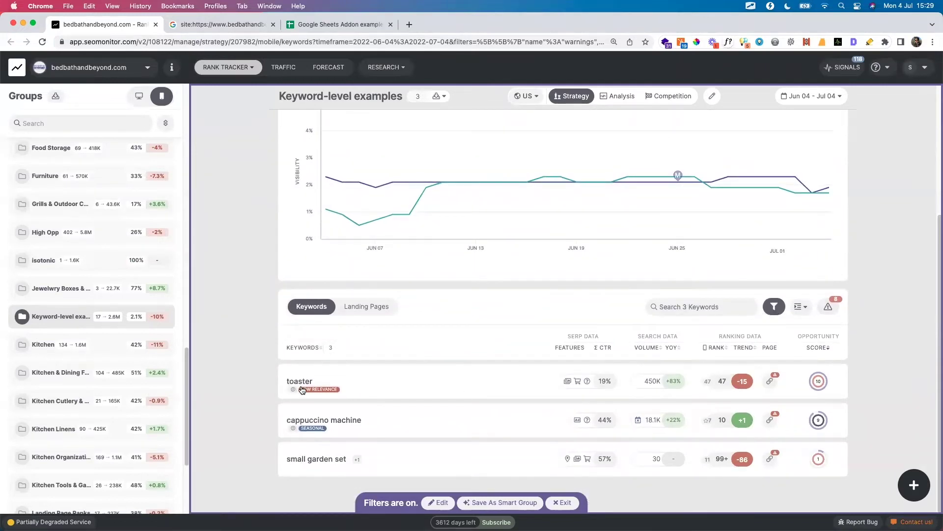
# Examine the mobile historical landing page changes in the performance details of "toaster", and exit the cannibalization filter
pyautogui.click(301, 386)
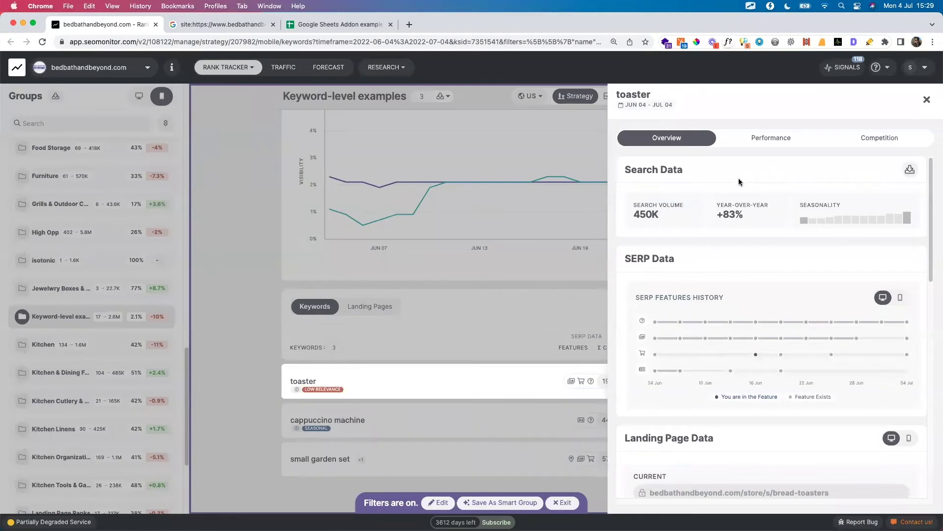
pyautogui.click(778, 138)
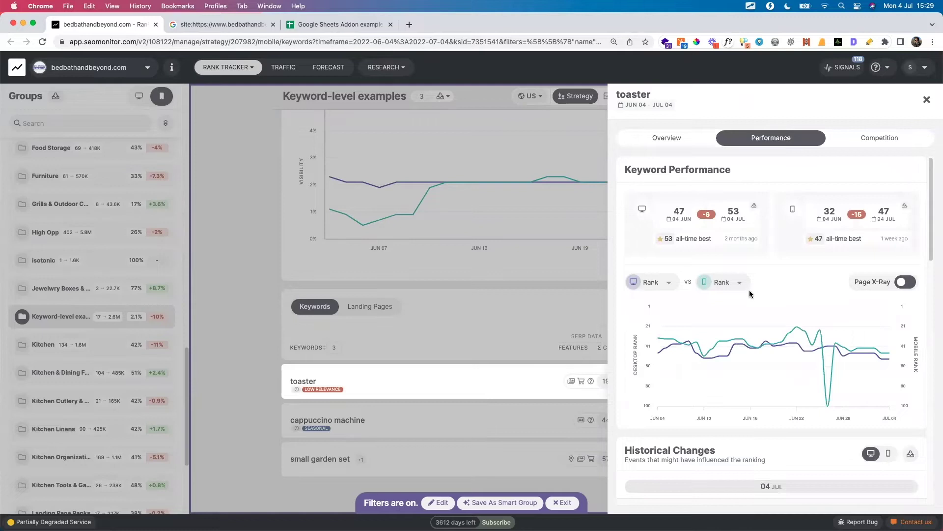
pyautogui.scroll(-5, 751, 289)
pyautogui.click(889, 232)
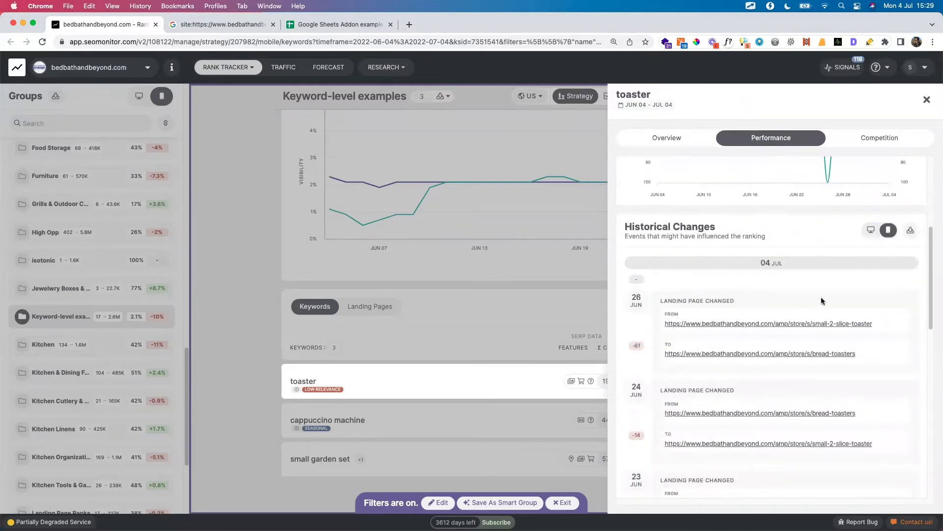
pyautogui.scroll(-3, 862, 356)
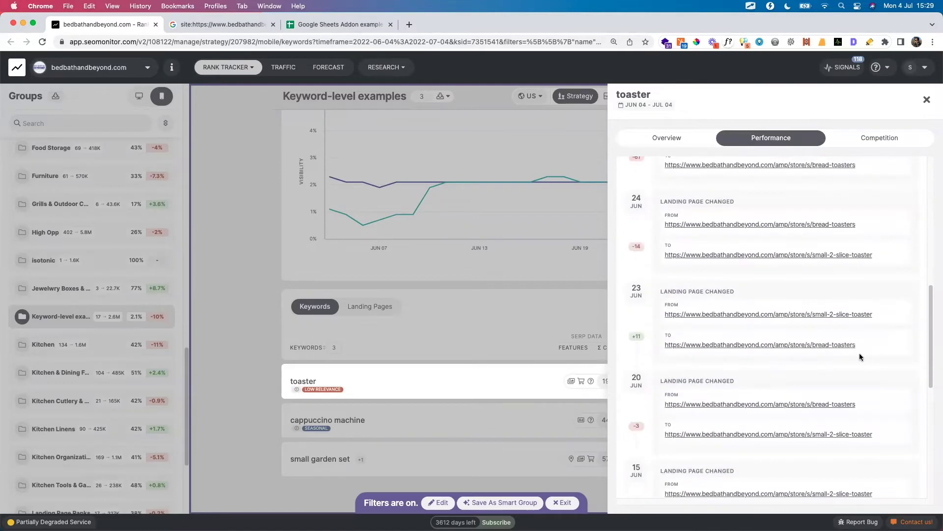
pyautogui.scroll(-2, 863, 356)
pyautogui.scroll(-4, 853, 353)
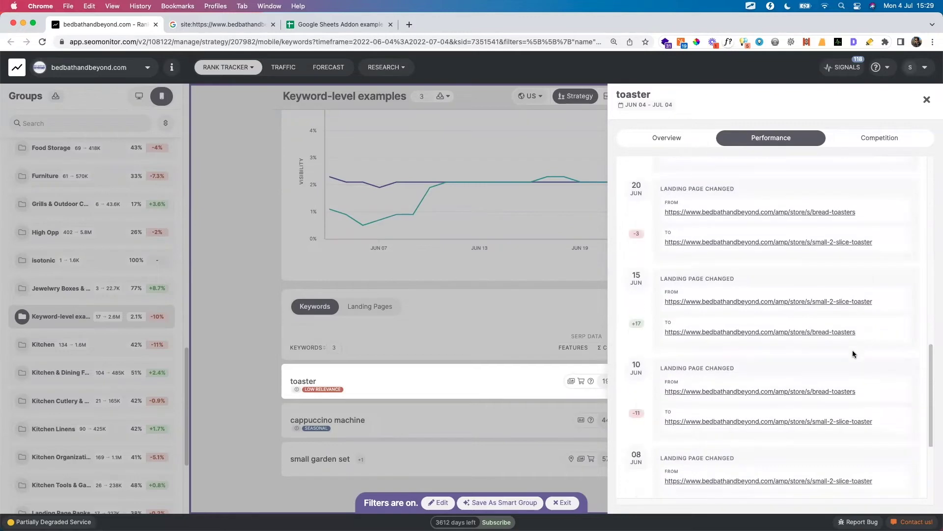
pyautogui.click(927, 100)
pyautogui.click(562, 502)
# Check the explanations of the Brands label on "orian rugs" and the Low Relevance label on "credit cards"
pyautogui.scroll(-4, 765, 464)
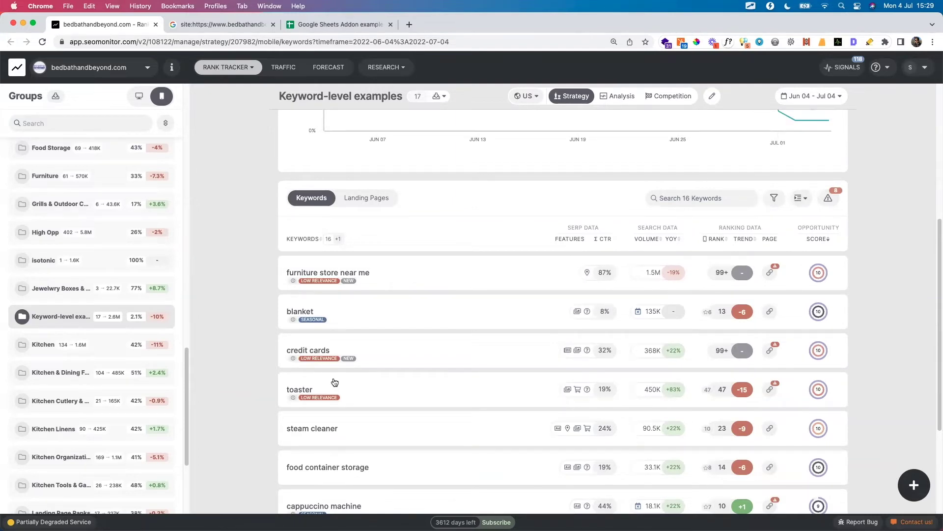
pyautogui.scroll(-3, 277, 353)
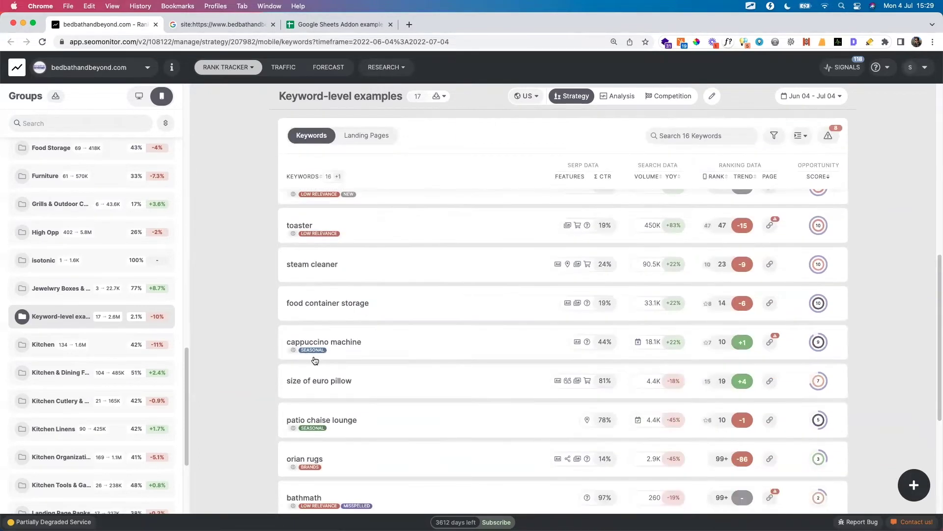
pyautogui.scroll(-2, 314, 361)
pyautogui.moveTo(315, 365)
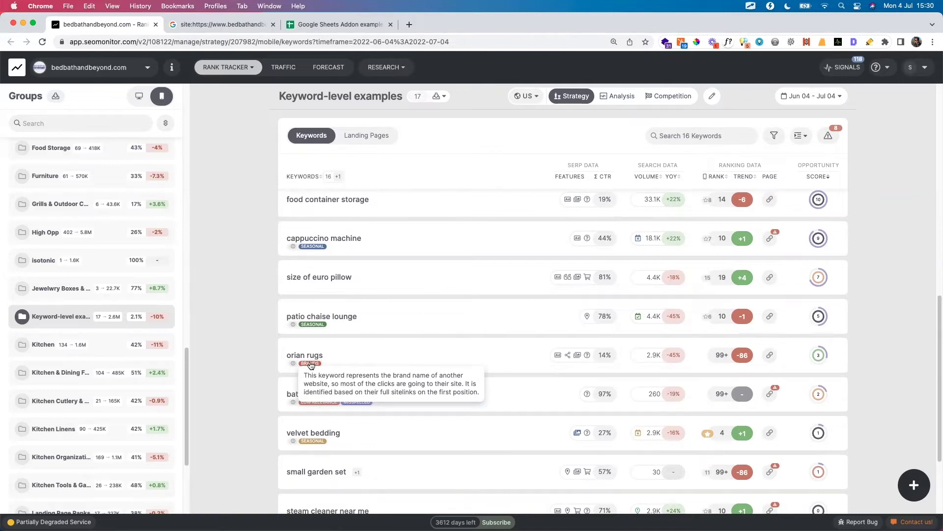
pyautogui.scroll(5, 408, 337)
pyautogui.moveTo(327, 274)
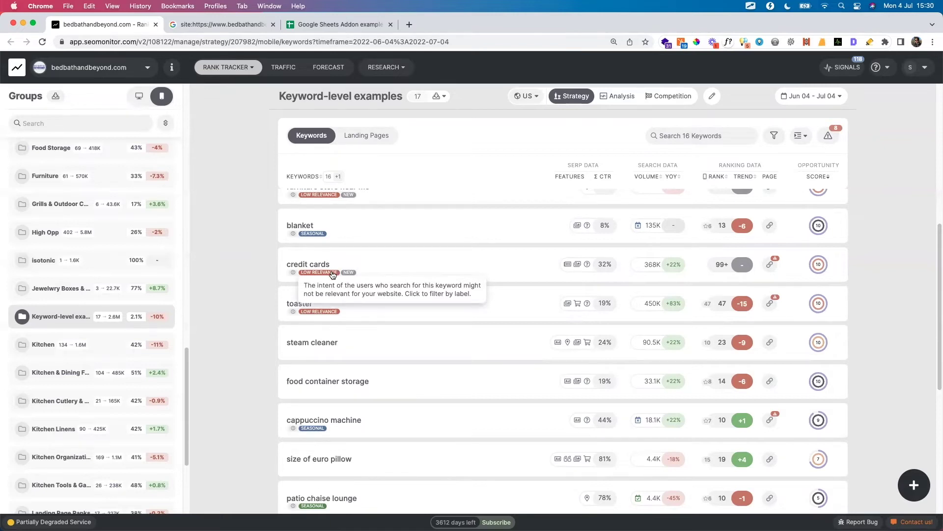
# Check the Localized label and search volume marker of the keyword "steam cleaner near me"
pyautogui.scroll(-6, 332, 275)
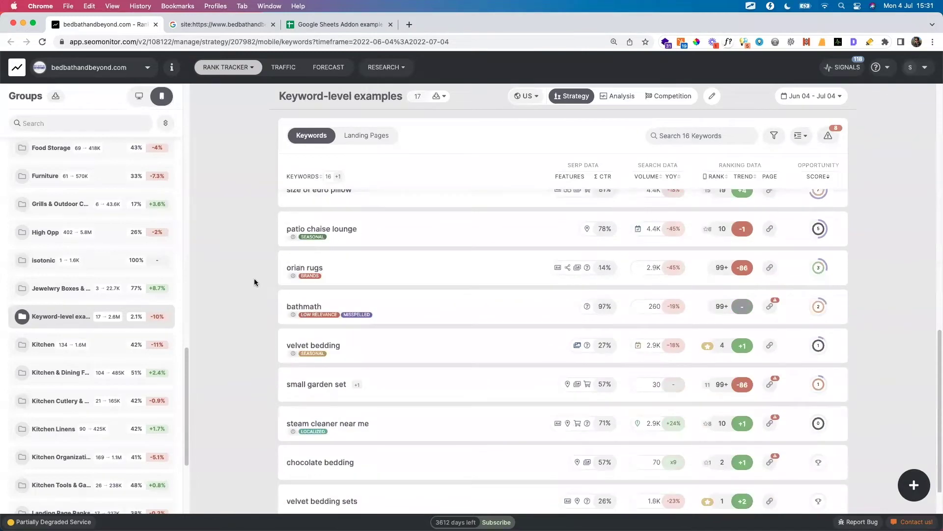
pyautogui.moveTo(313, 412)
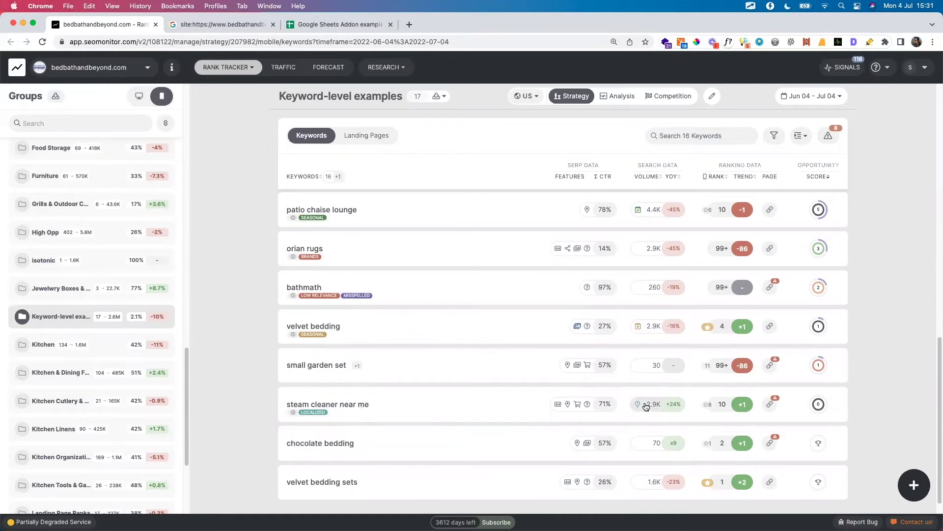
pyautogui.moveTo(317, 415)
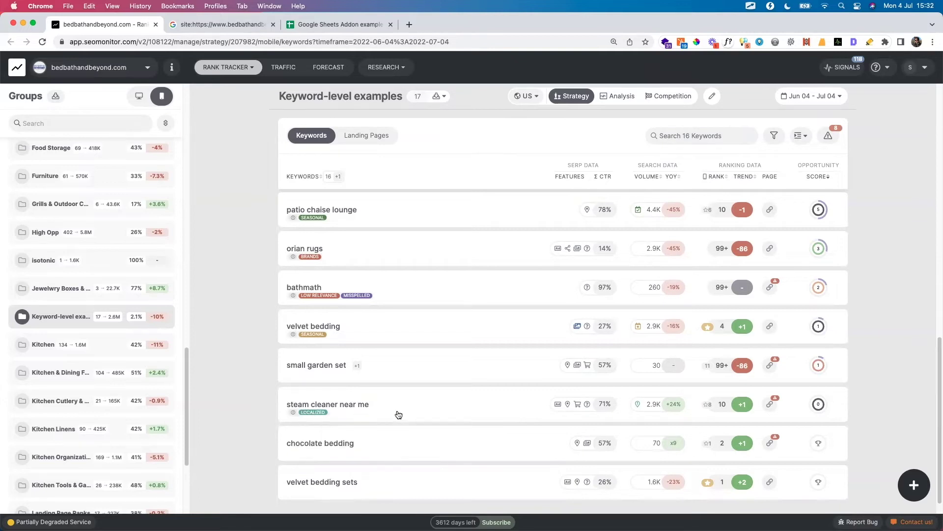
# Open the form for adding a tracking location in the United States and close it without adding one
pyautogui.click(523, 97)
pyautogui.click(500, 165)
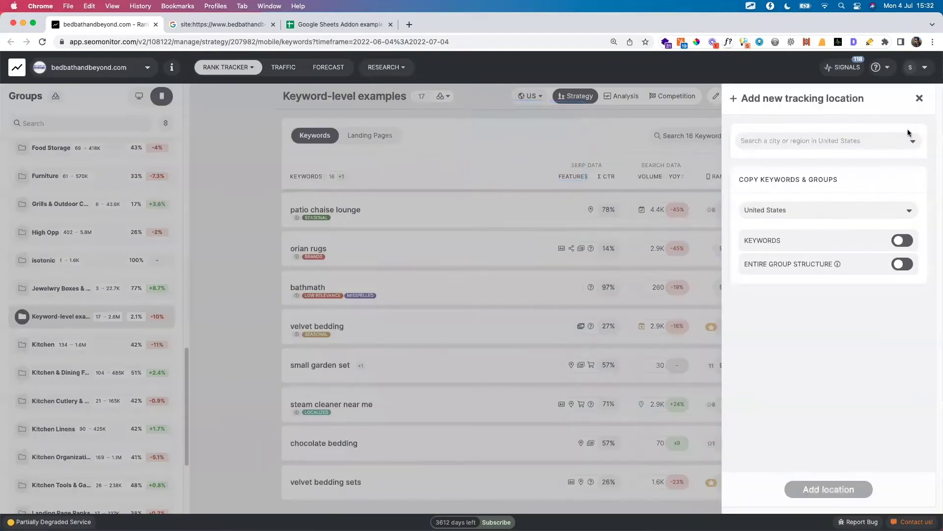
pyautogui.click(919, 99)
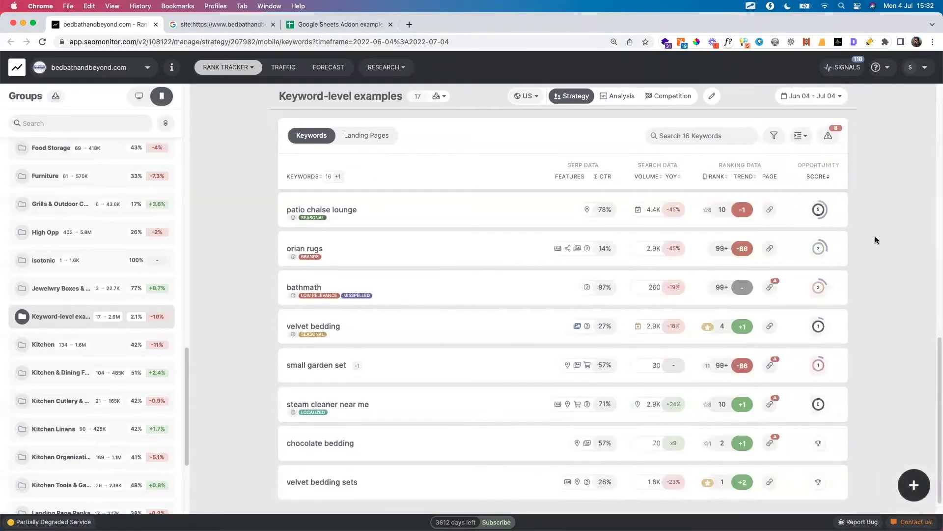
# Inspect the June 25 annotation marker on the group's visibility chart
pyautogui.scroll(7, 645, 255)
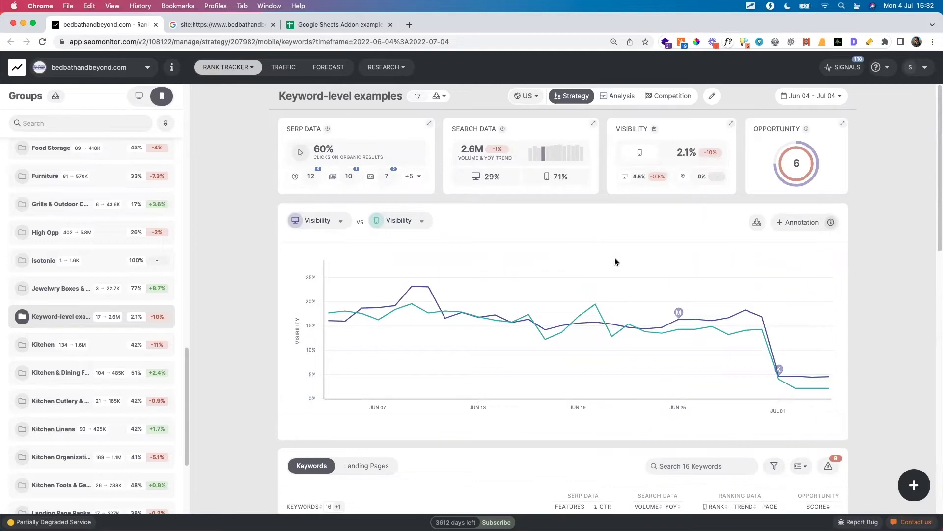
pyautogui.moveTo(617, 262)
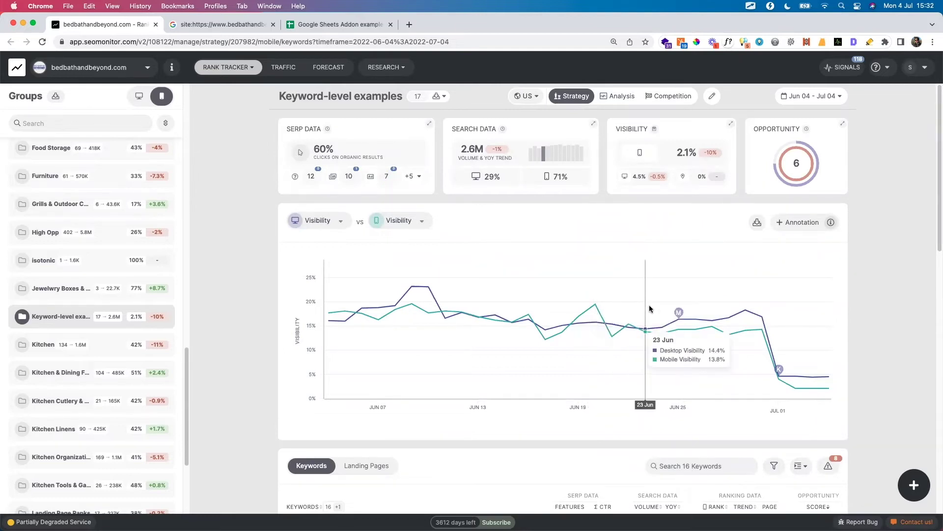
pyautogui.moveTo(678, 312)
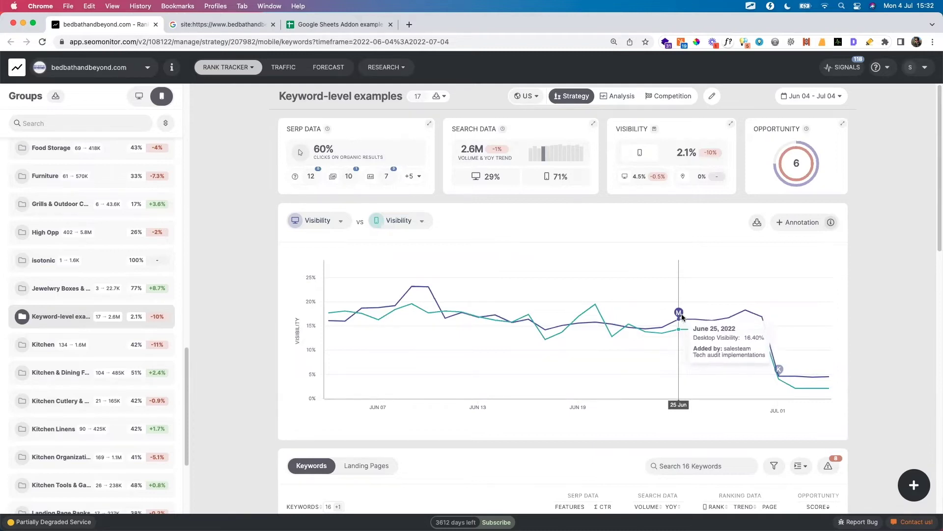
# Open and close the visibility chart's Annotations list, and check the legend of annotation types
pyautogui.click(777, 224)
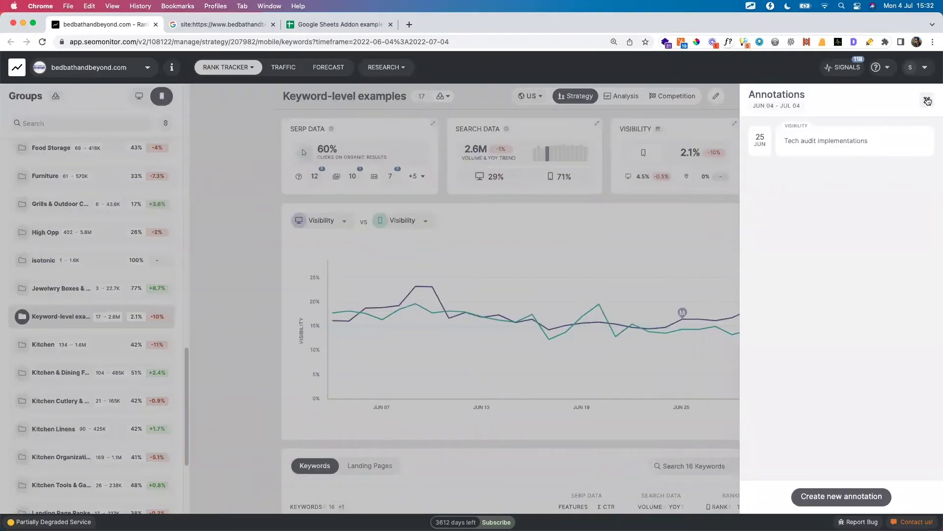
pyautogui.click(927, 100)
pyautogui.moveTo(831, 224)
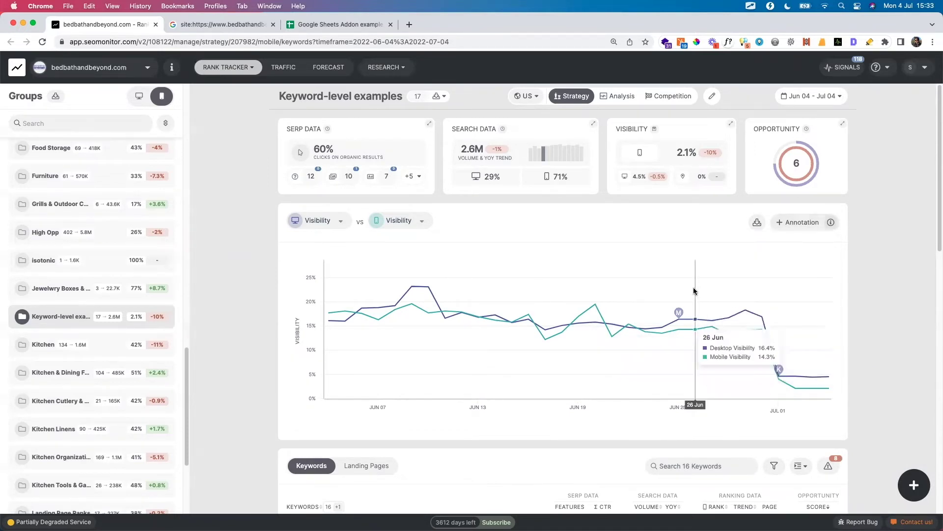
pyautogui.moveTo(782, 369)
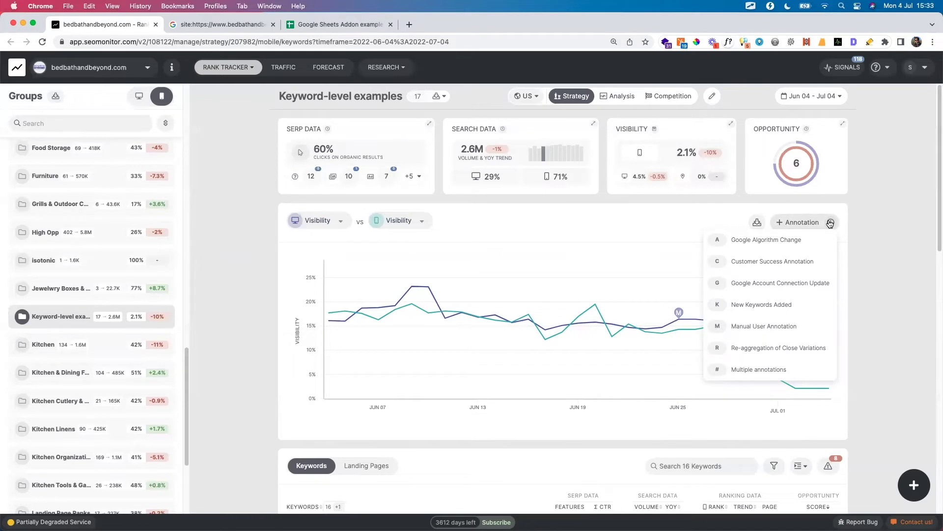
# View the keyword report in Google Analytics and switch to the Google search results for "amazon"
pyautogui.hotkey('ctrl', 'Tab')
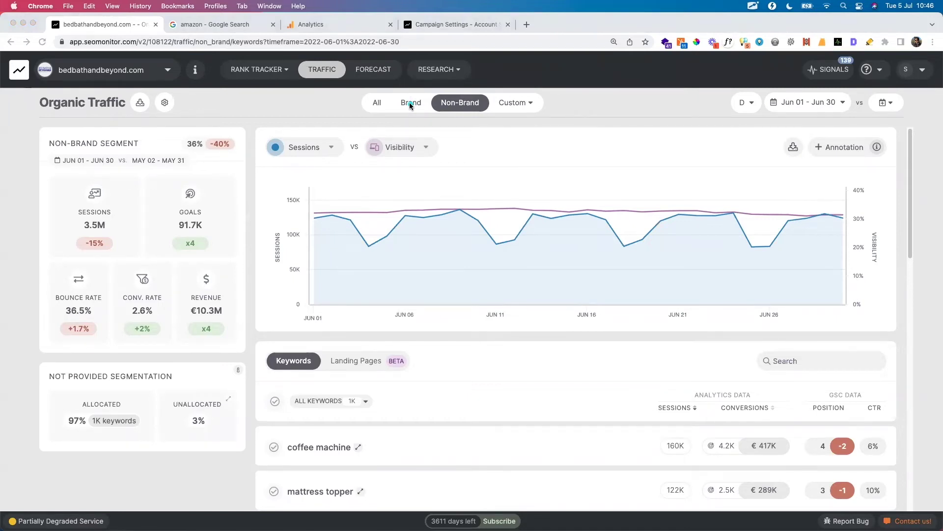
pyautogui.click(322, 24)
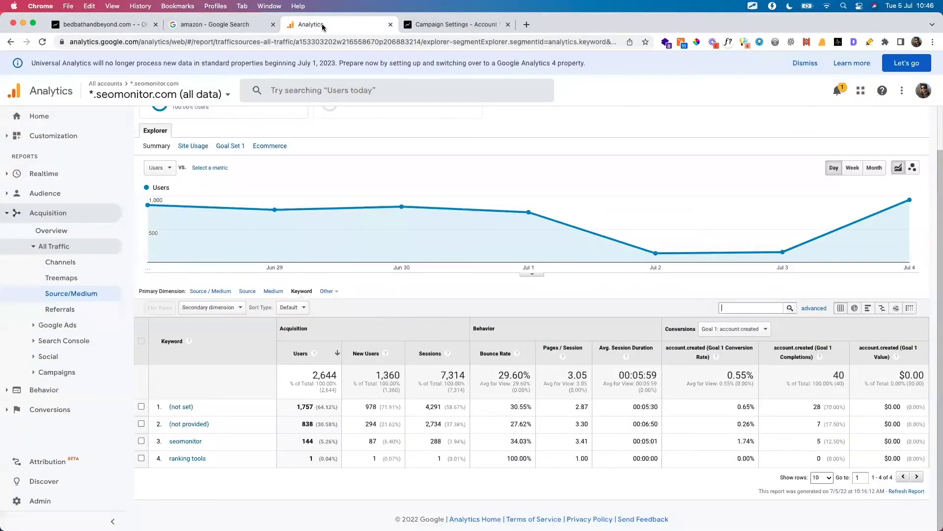
pyautogui.click(227, 26)
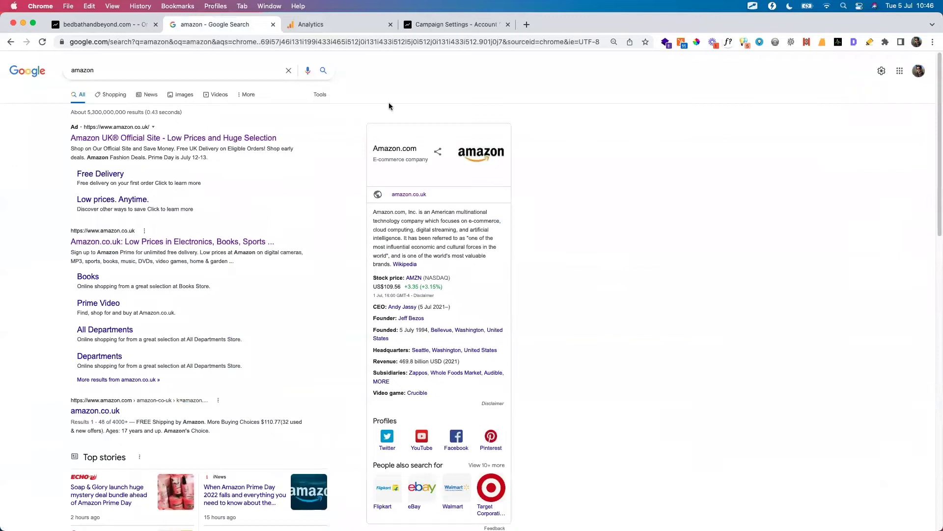
# Check the Google results for "amazon" and the Google Analytics keyword report, and return to the Organic Traffic page in SEOmonitor
pyautogui.moveTo(41, 224)
pyautogui.mouseDown()
pyautogui.moveTo(224, 363)
pyautogui.moveTo(317, 408)
pyautogui.moveTo(334, 398)
pyautogui.mouseUp()
pyautogui.click(333, 26)
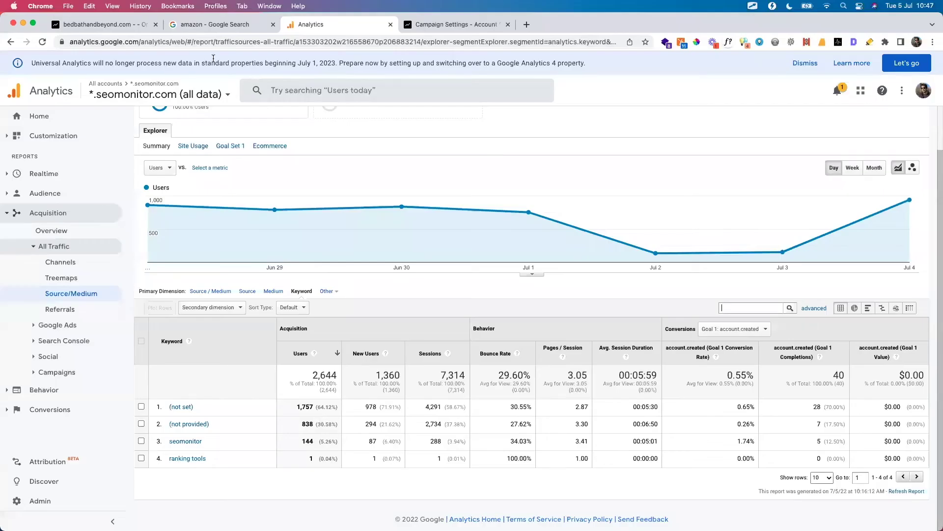
pyautogui.click(122, 29)
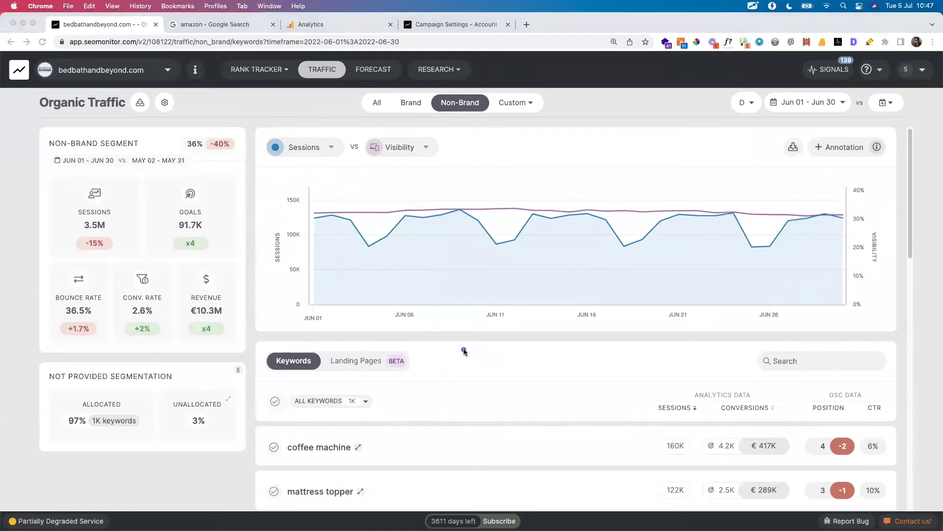
# Examine the sessions, conversions, position and CTR of the non-brand keywords, and check the campaign's connected Google Search Console accounts in Campaign Settings
pyautogui.moveTo(631, 371)
pyautogui.mouseDown()
pyautogui.moveTo(637, 391)
pyautogui.moveTo(674, 426)
pyautogui.moveTo(811, 470)
pyautogui.moveTo(907, 473)
pyautogui.mouseUp()
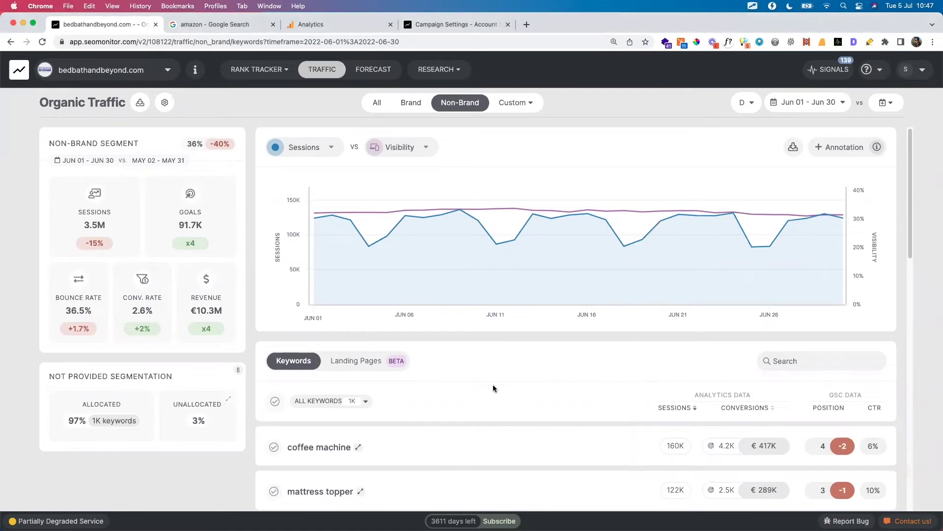
pyautogui.scroll(-3, 499, 398)
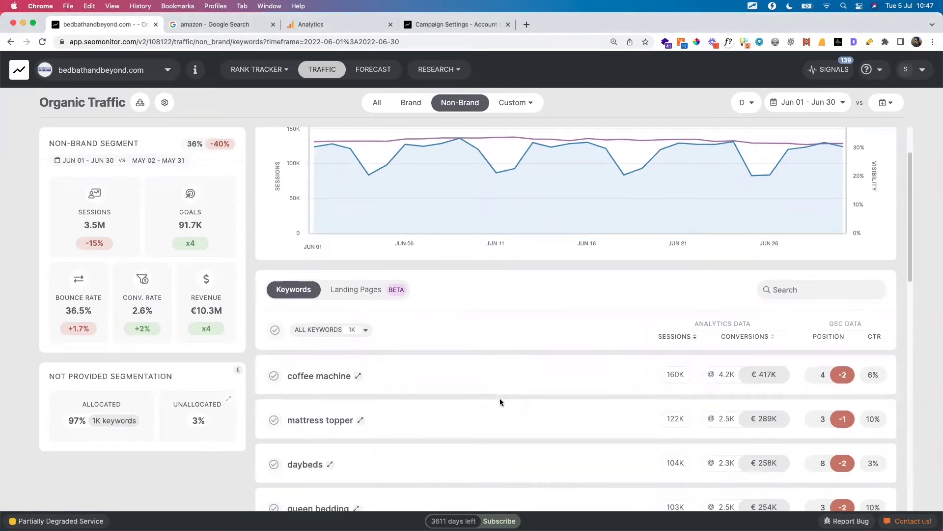
pyautogui.scroll(-5, 500, 402)
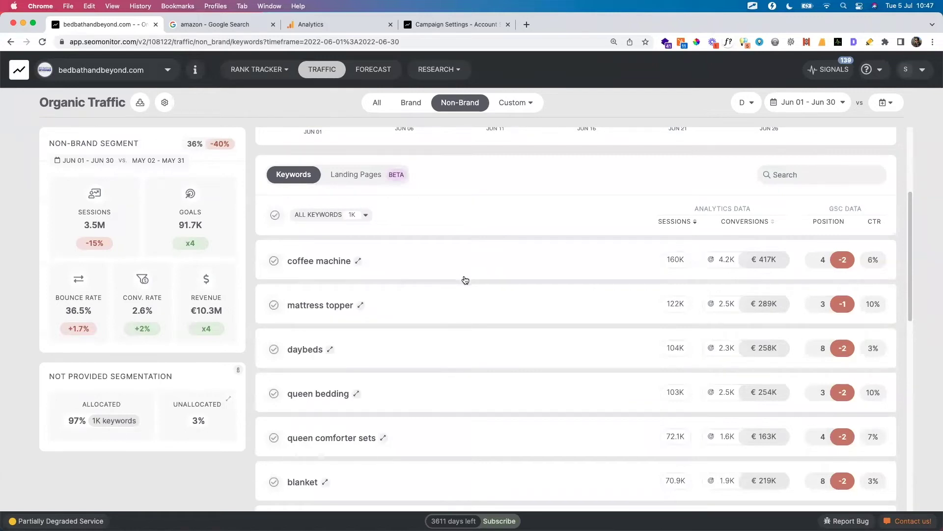
pyautogui.scroll(-1, 462, 278)
pyautogui.scroll(-2, 462, 278)
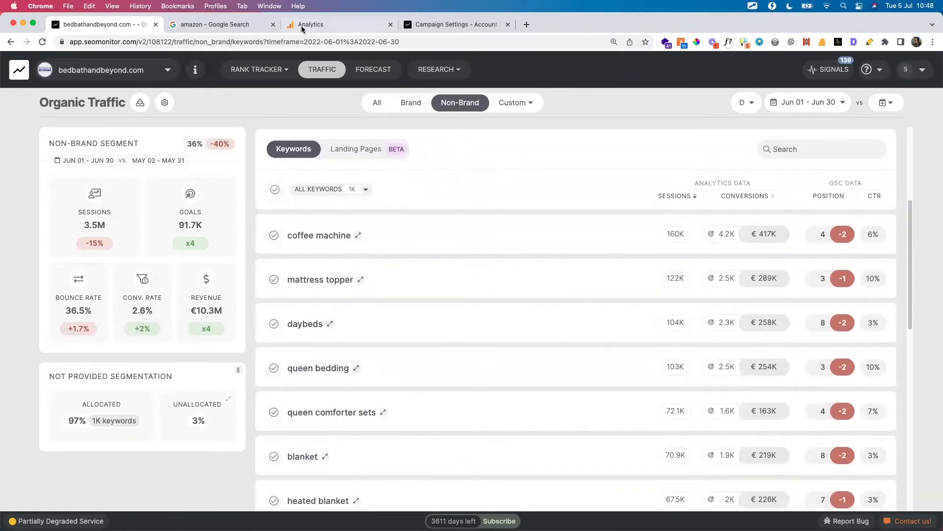
pyautogui.click(432, 26)
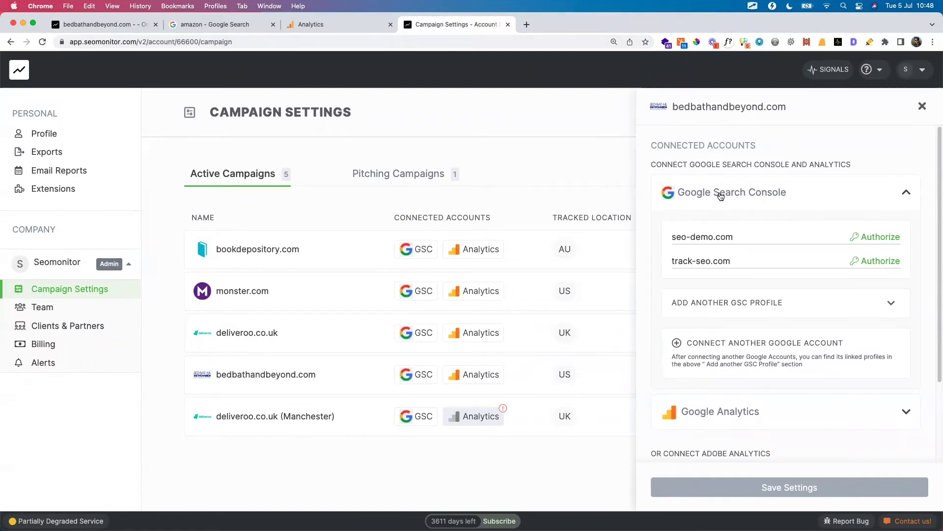
pyautogui.click(96, 27)
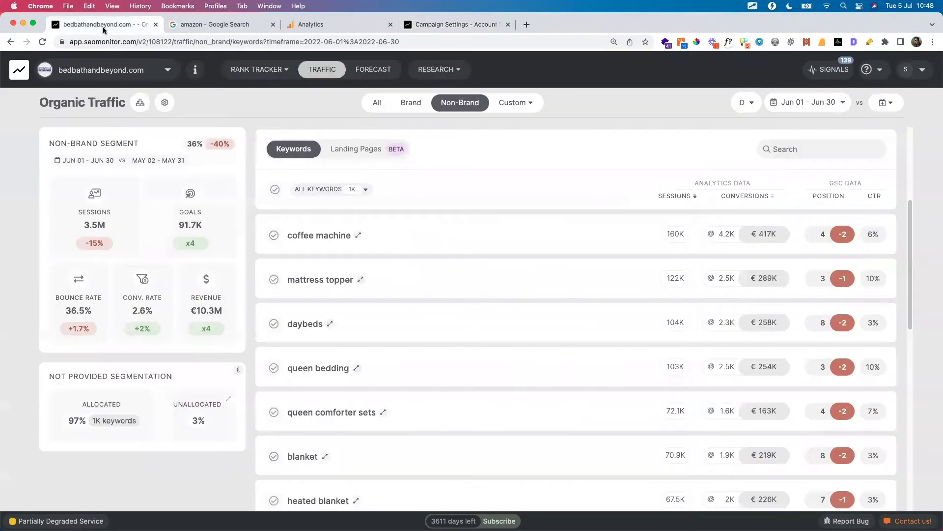
# Review the non-brand segment summary: sessions, goals, bounce rate, conversion rate, revenue and the segment's share of traffic
pyautogui.moveTo(20, 121)
pyautogui.mouseDown()
pyautogui.moveTo(90, 271)
pyautogui.moveTo(218, 317)
pyautogui.moveTo(249, 357)
pyautogui.mouseUp()
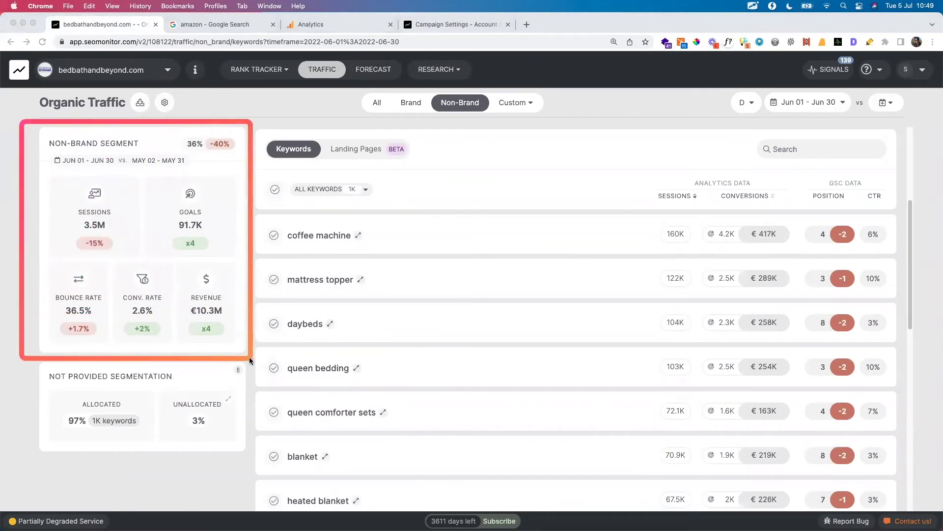
pyautogui.click(381, 298)
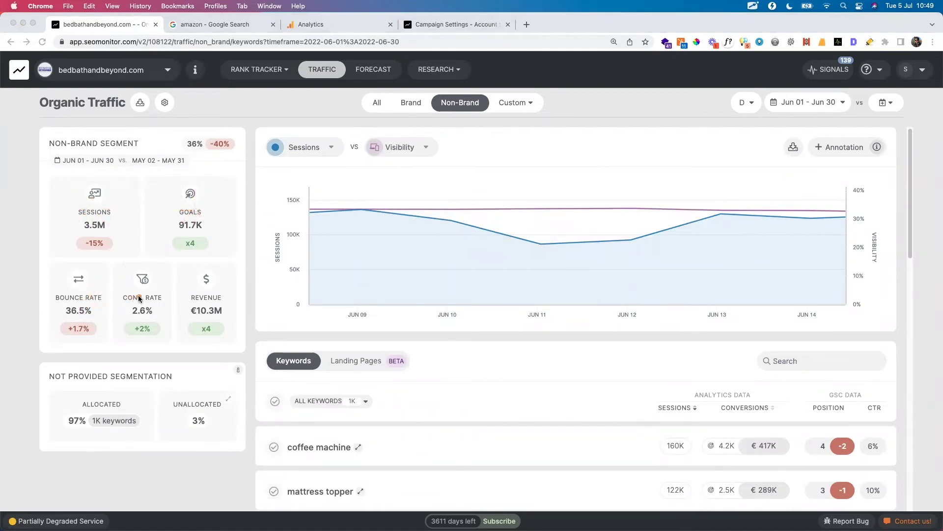
pyautogui.click(210, 300)
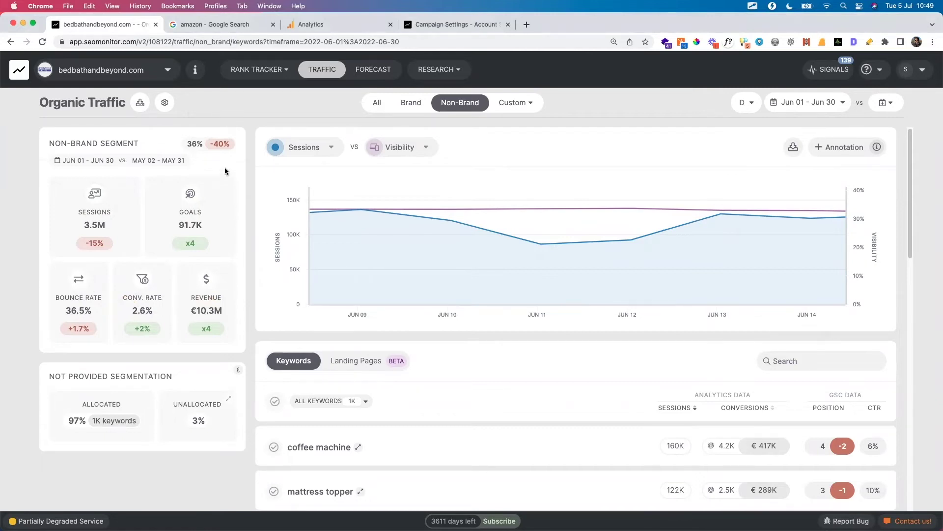
pyautogui.click(218, 141)
# Alternate between the Brand and Non-Brand segments to compare them, ending on the Brand segment
pyautogui.click(416, 105)
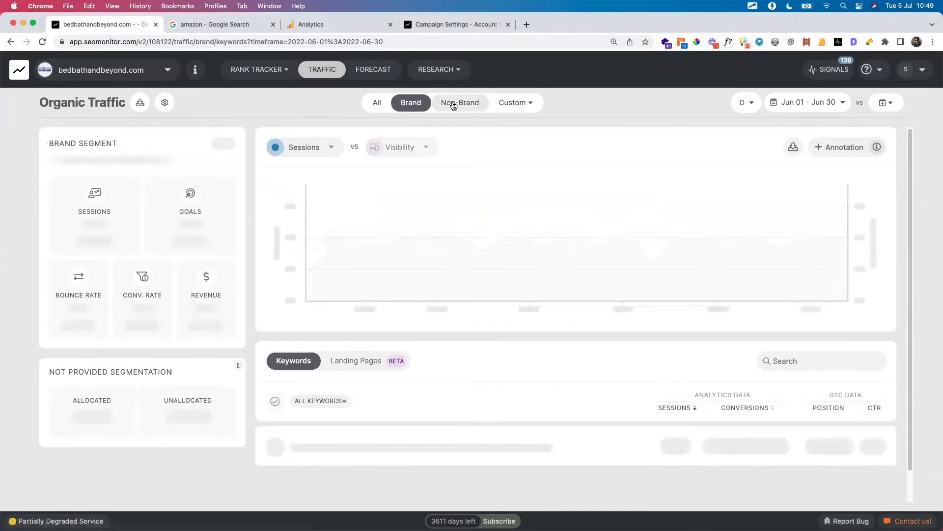
pyautogui.click(453, 105)
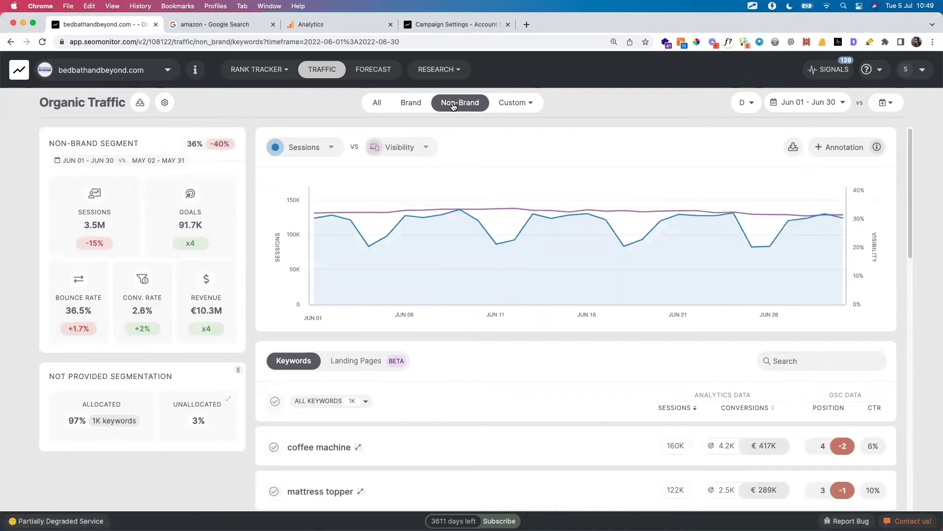
pyautogui.click(412, 106)
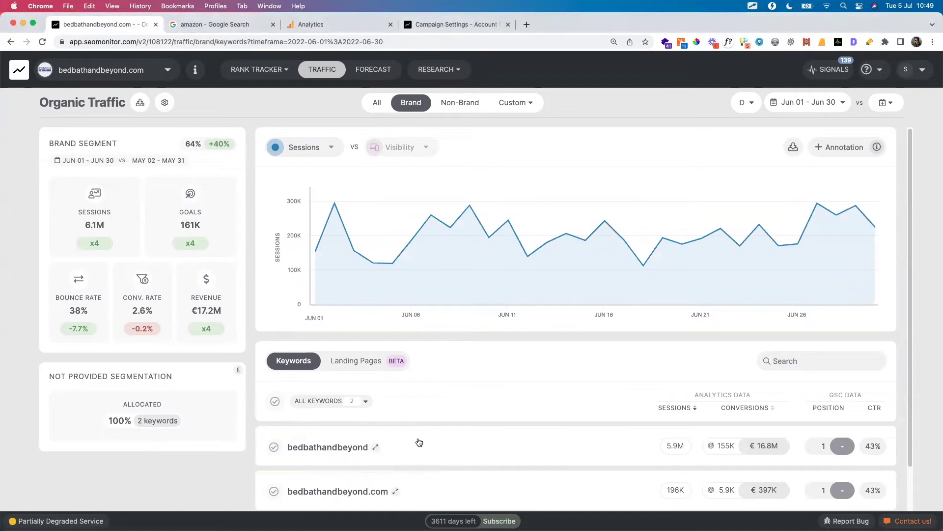
# View the keywords marked as brand in the traffic configuration and close it without changing the segmentation
pyautogui.click(165, 102)
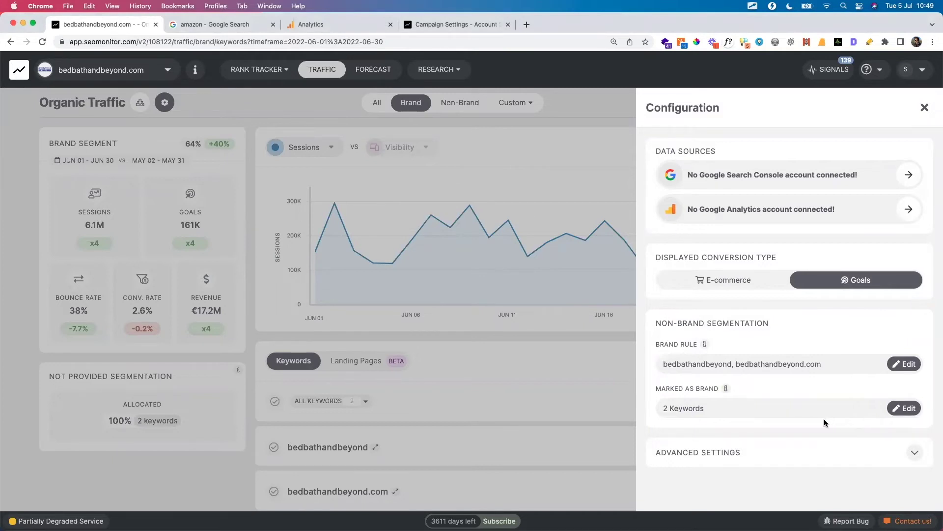
pyautogui.click(895, 411)
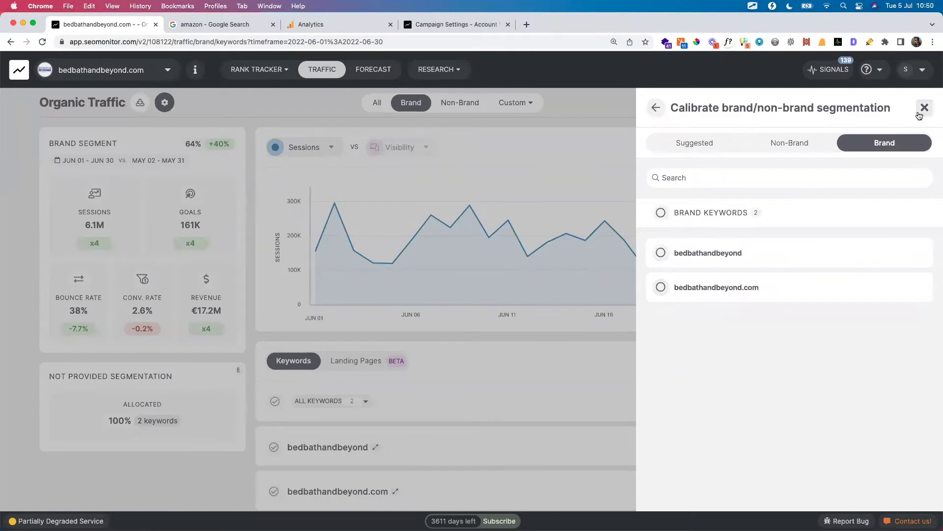
pyautogui.click(920, 114)
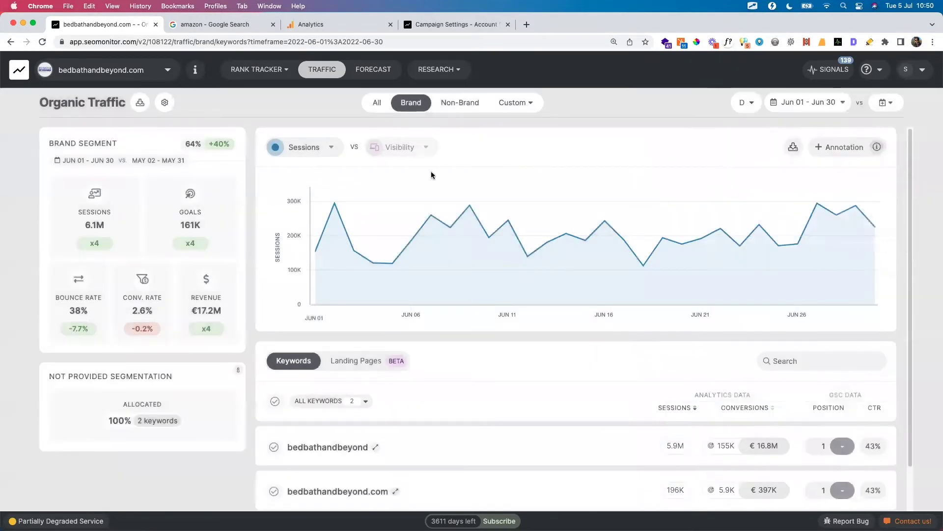
# Review the Non-Brand segment's metrics and chart its sessions against Forecast Sessions
pyautogui.click(462, 103)
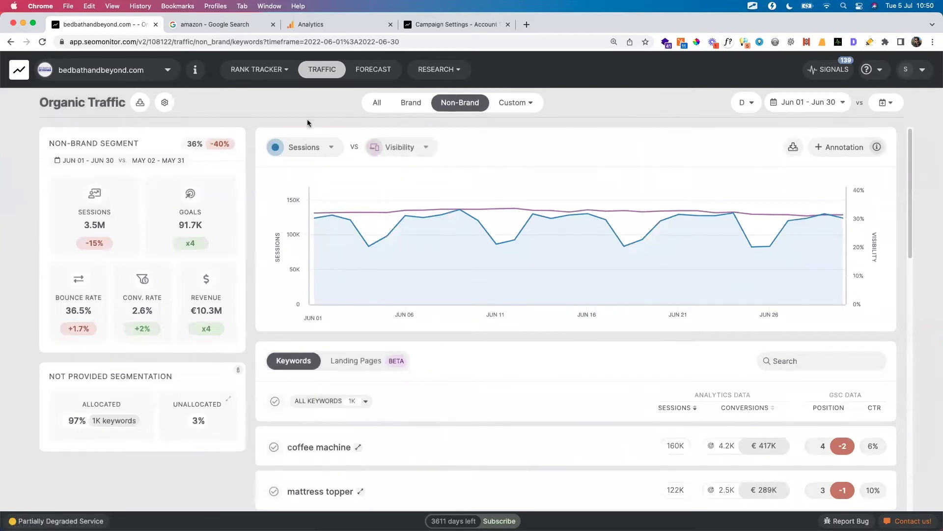
pyautogui.moveTo(27, 130)
pyautogui.mouseDown()
pyautogui.moveTo(18, 125)
pyautogui.moveTo(28, 153)
pyautogui.moveTo(228, 342)
pyautogui.moveTo(253, 353)
pyautogui.mouseUp()
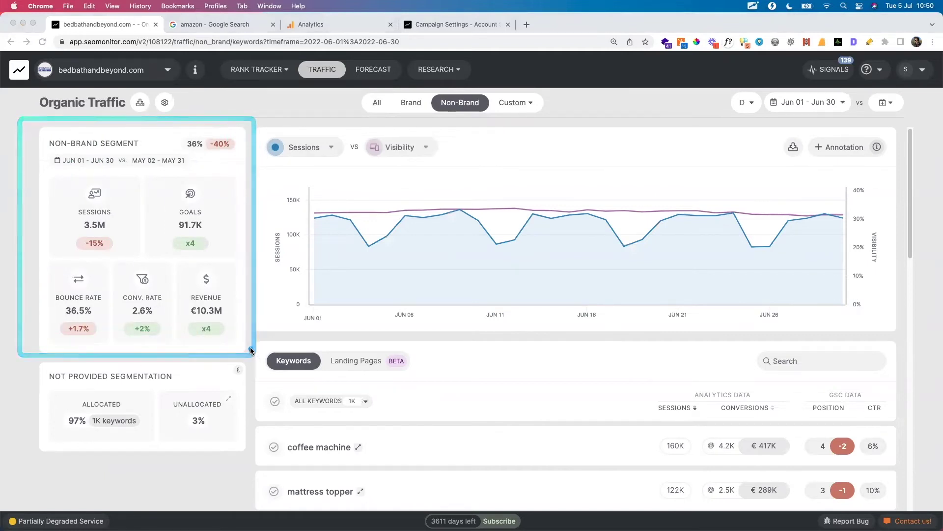
pyautogui.click(326, 150)
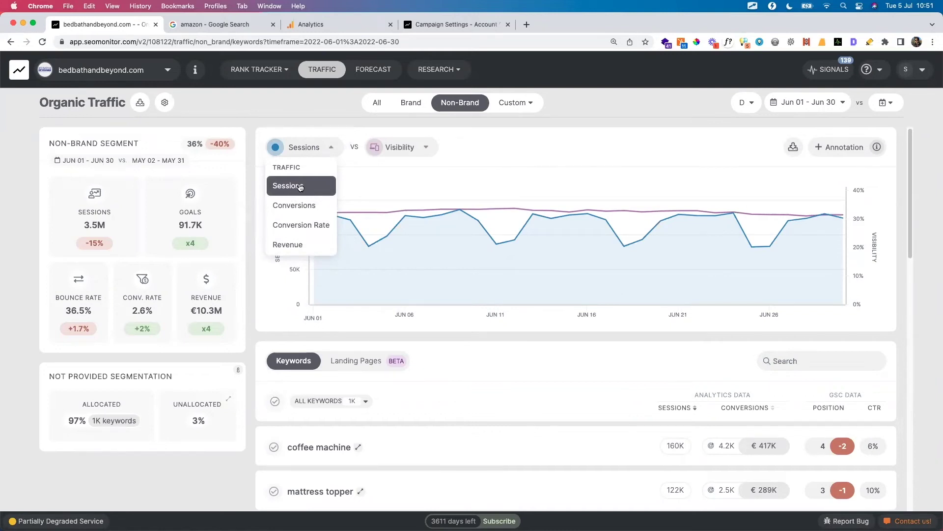
pyautogui.click(411, 149)
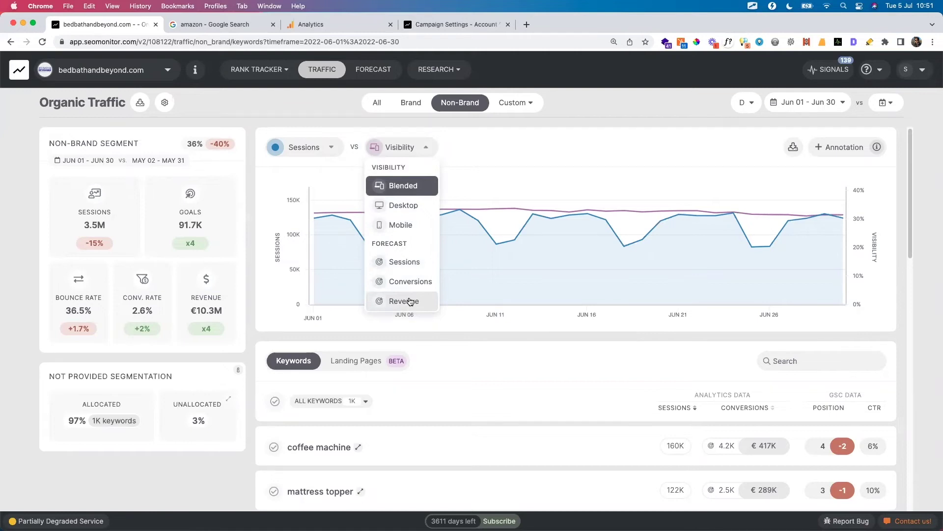
pyautogui.click(414, 264)
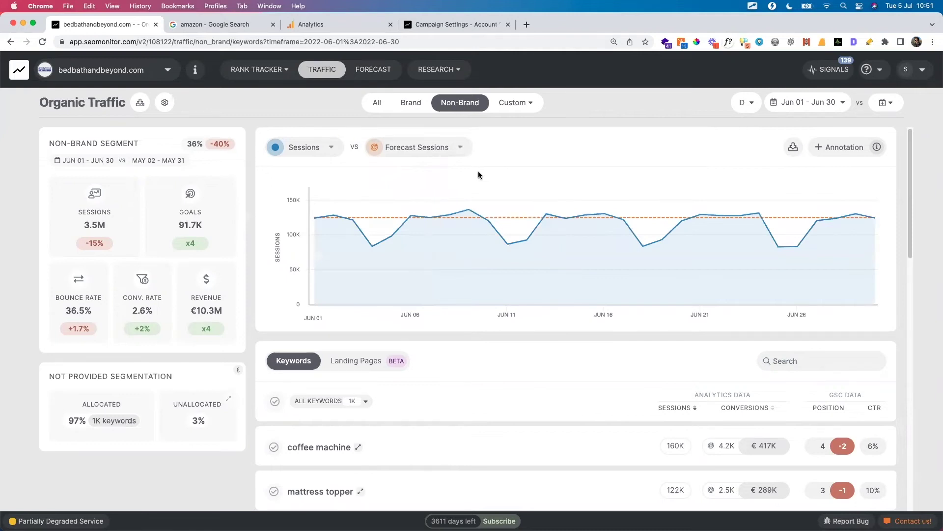
# Show the custom segment "Subcategory - furniture", and view the rule options for a new segment without creating one
pyautogui.click(522, 111)
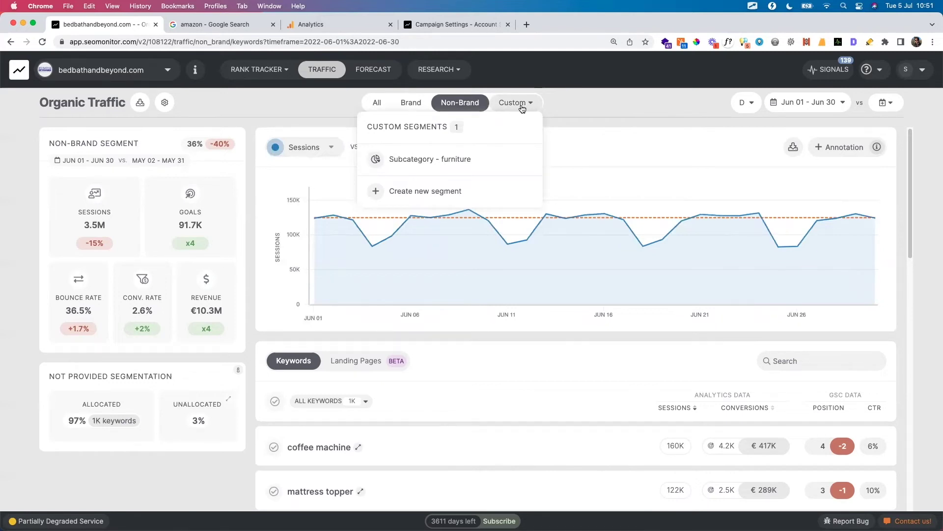
pyautogui.click(471, 161)
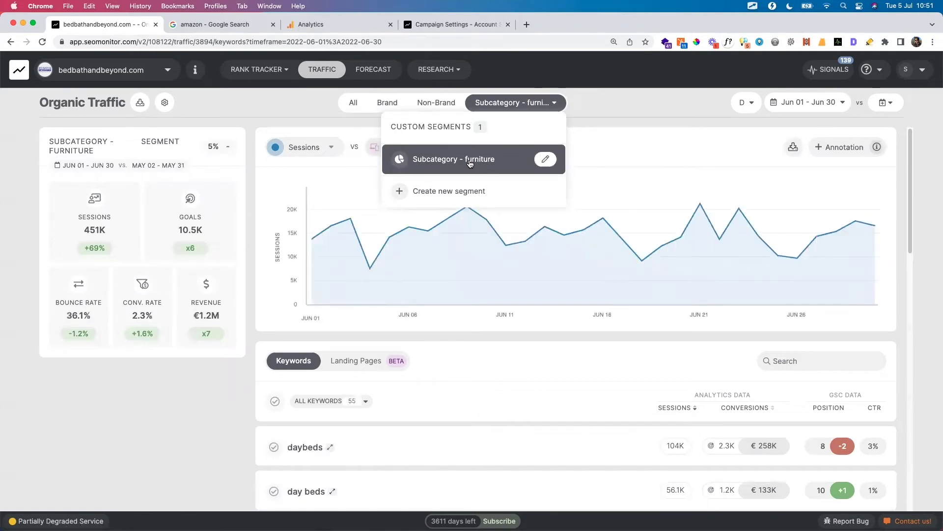
pyautogui.click(428, 191)
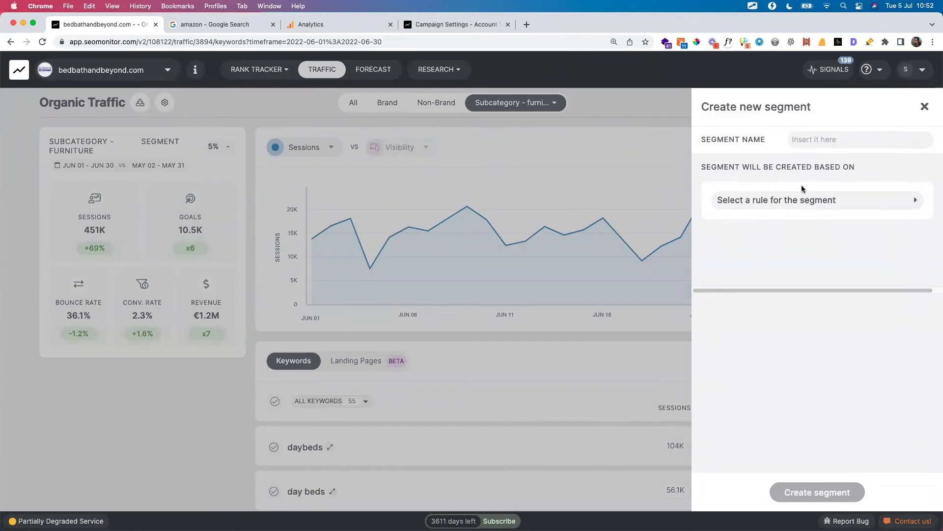
pyautogui.click(806, 199)
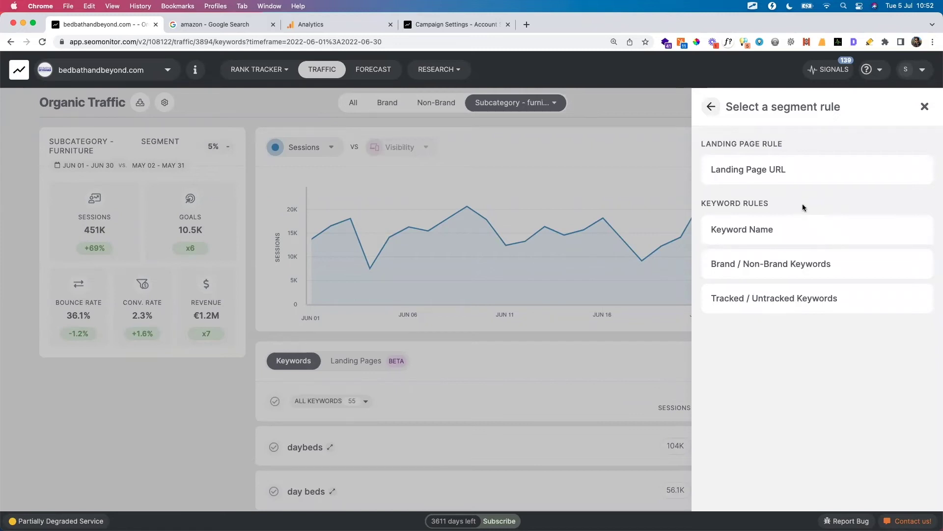
pyautogui.click(925, 107)
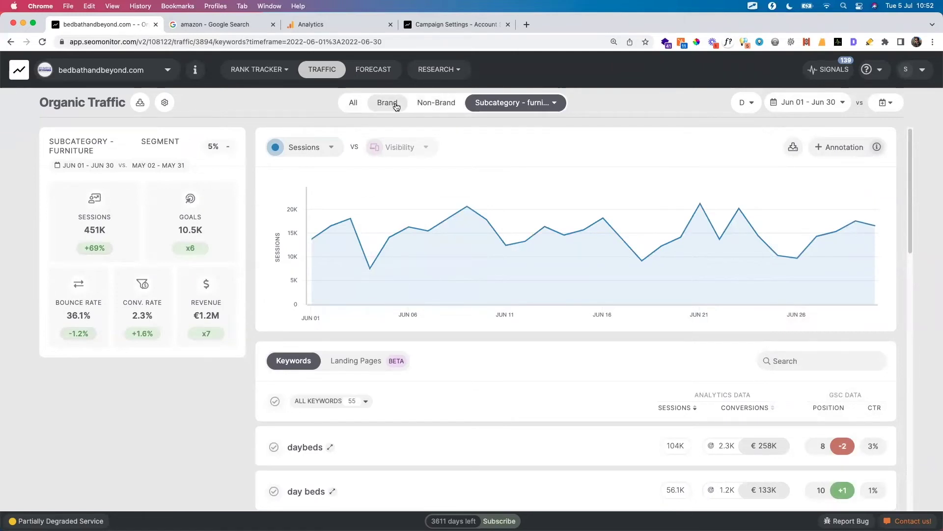
# Compare the Non-Brand segment for Jun 01 - Jun 30 with the previous timeframe, May 02 - May 31, and open the chart's metric choices
pyautogui.click(439, 107)
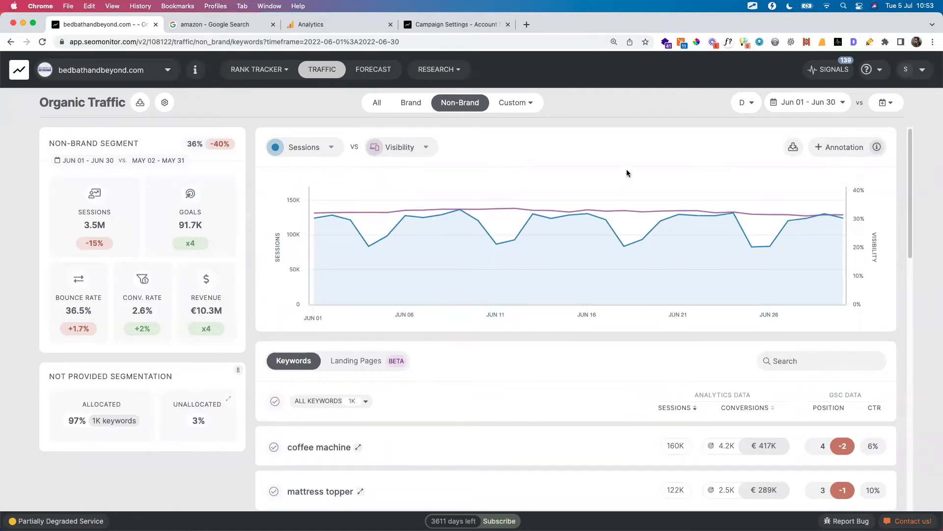
pyautogui.click(888, 104)
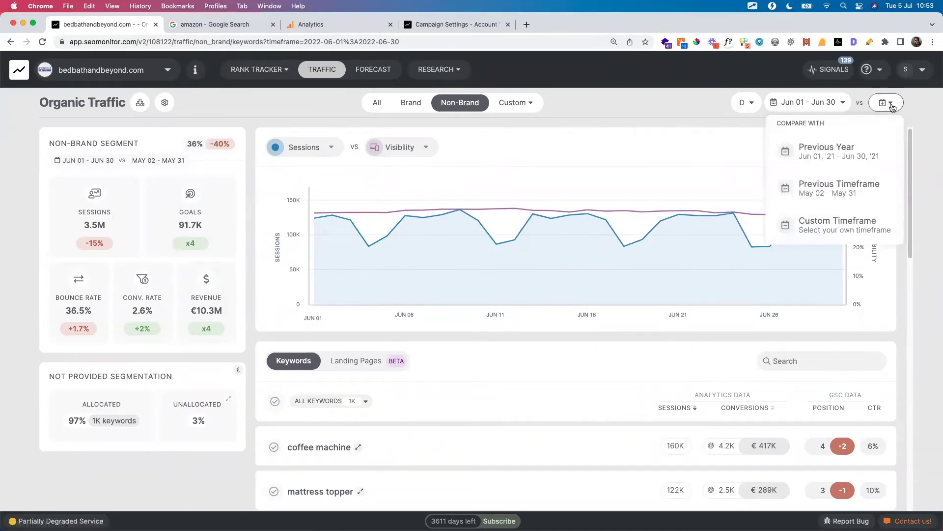
pyautogui.click(845, 185)
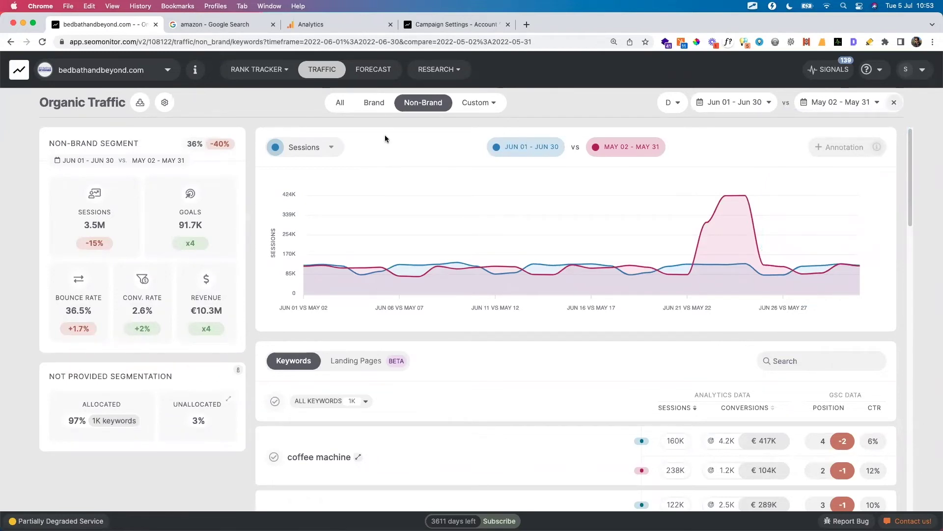
pyautogui.click(325, 150)
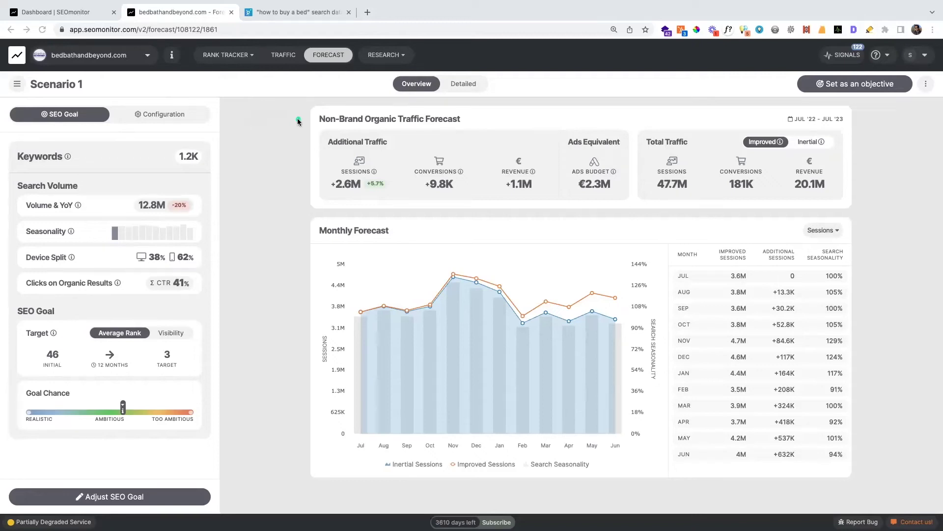
# Examine the forecast for Scenario 1: additional traffic, SEO goal, search volume data and the improved versus inertial totals
pyautogui.moveTo(305, 124)
pyautogui.mouseDown()
pyautogui.moveTo(338, 147)
pyautogui.moveTo(547, 202)
pyautogui.mouseUp()
pyautogui.moveTo(10, 293); pyautogui.dragTo(215, 389)
pyautogui.moveTo(4, 139)
pyautogui.mouseDown()
pyautogui.moveTo(172, 285)
pyautogui.moveTo(220, 300)
pyautogui.mouseUp()
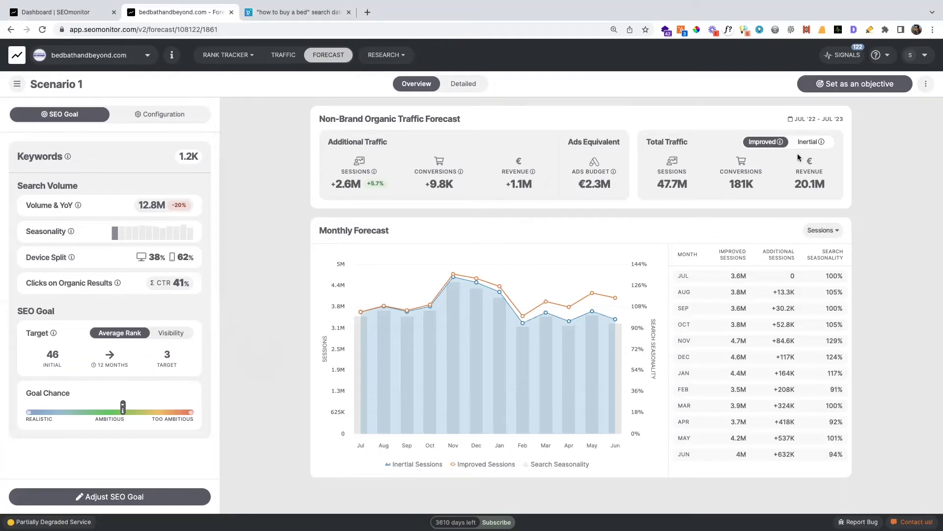
pyautogui.click(823, 142)
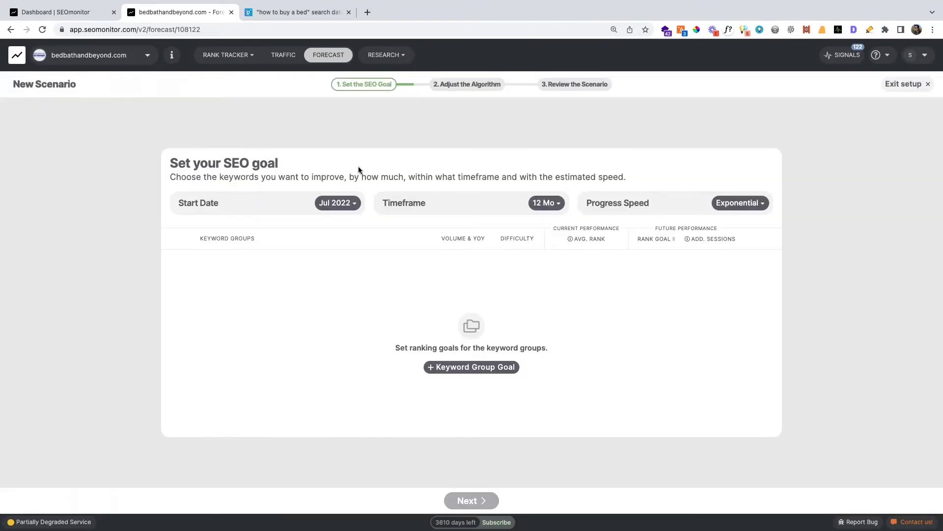
# View the timeframe and progress speed choices for the new scenario, and add a ranking goal for the All keywords group
pyautogui.click(547, 203)
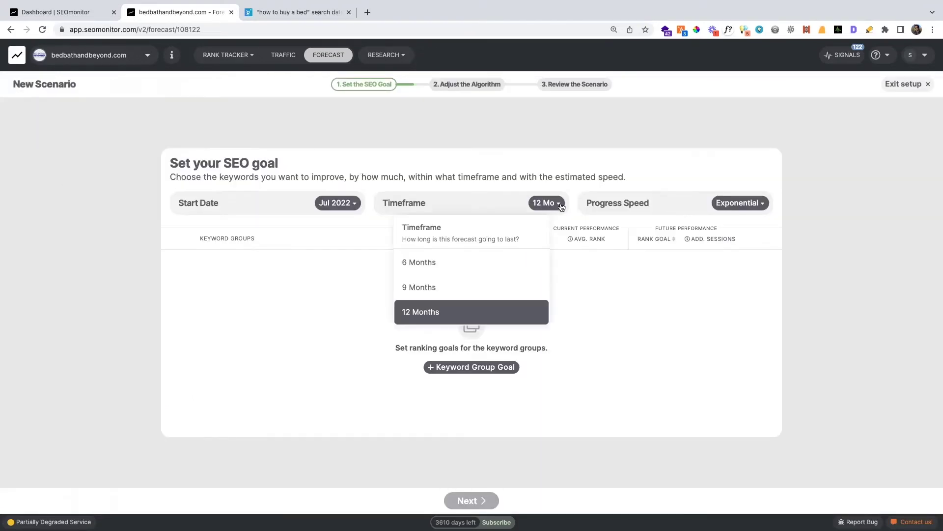
pyautogui.click(733, 203)
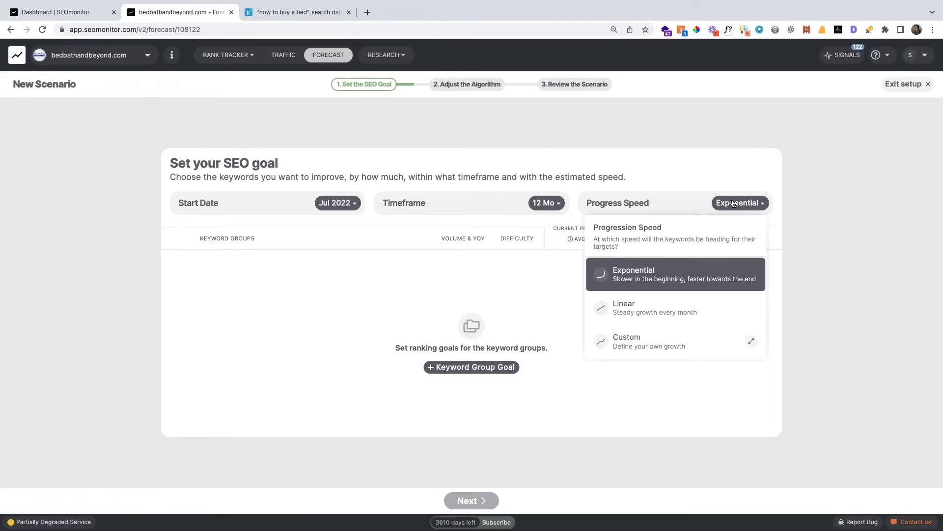
pyautogui.click(457, 368)
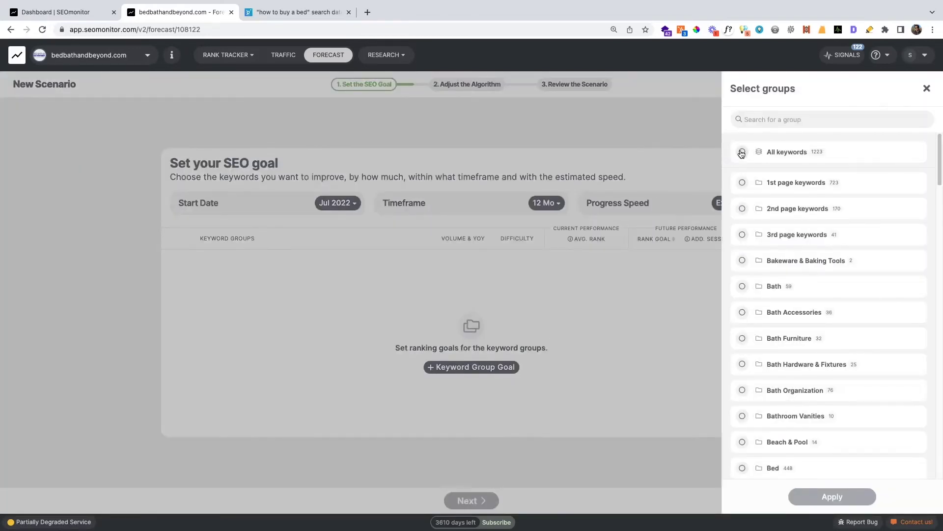
pyautogui.click(742, 152)
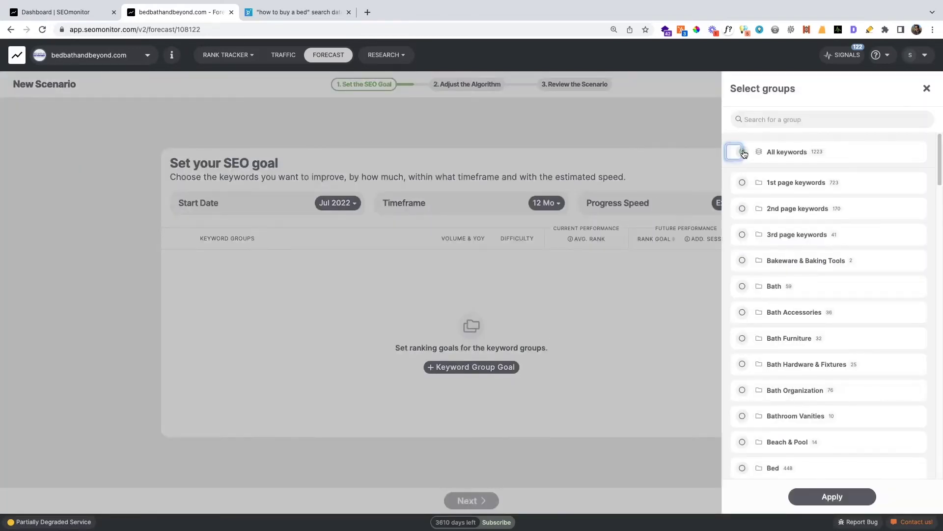
pyautogui.click(810, 498)
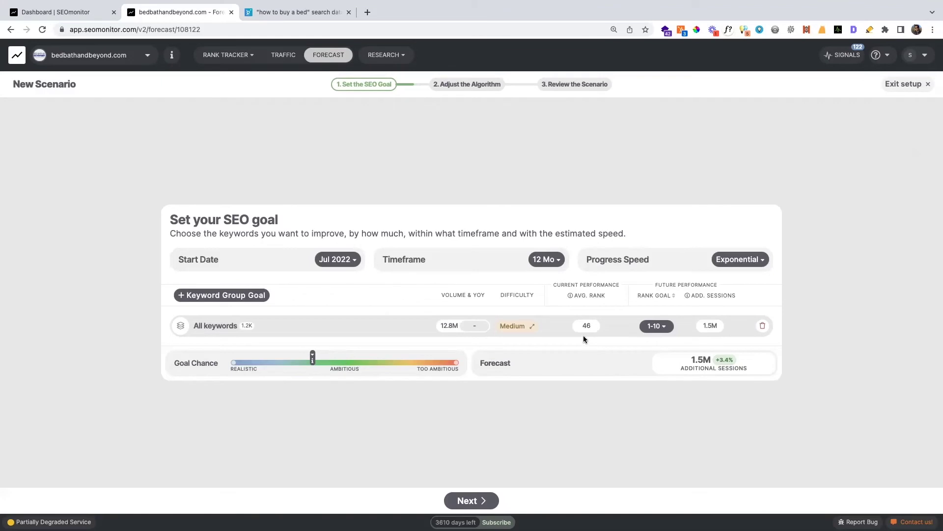
# Check the rank goal choices and the Goal Chance explanation, and continue to the algorithm adjustment stage
pyautogui.click(649, 327)
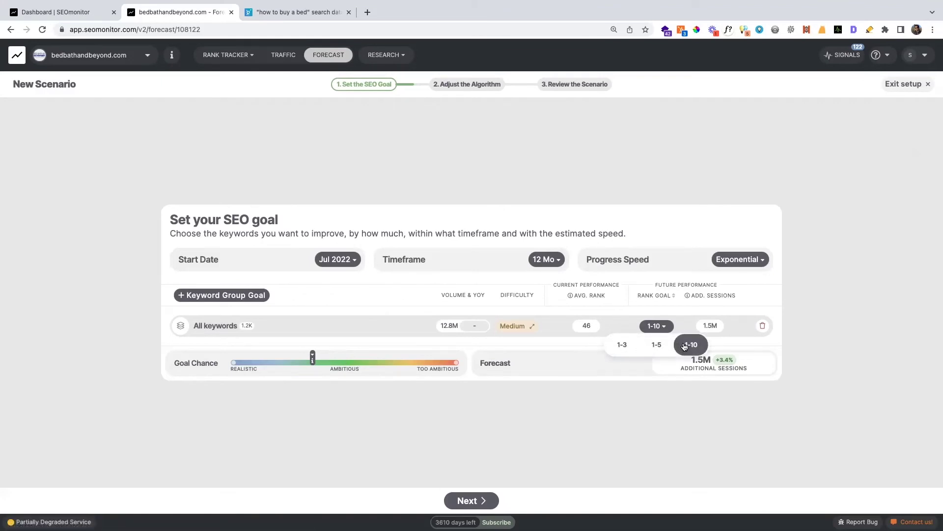
pyautogui.click(641, 376)
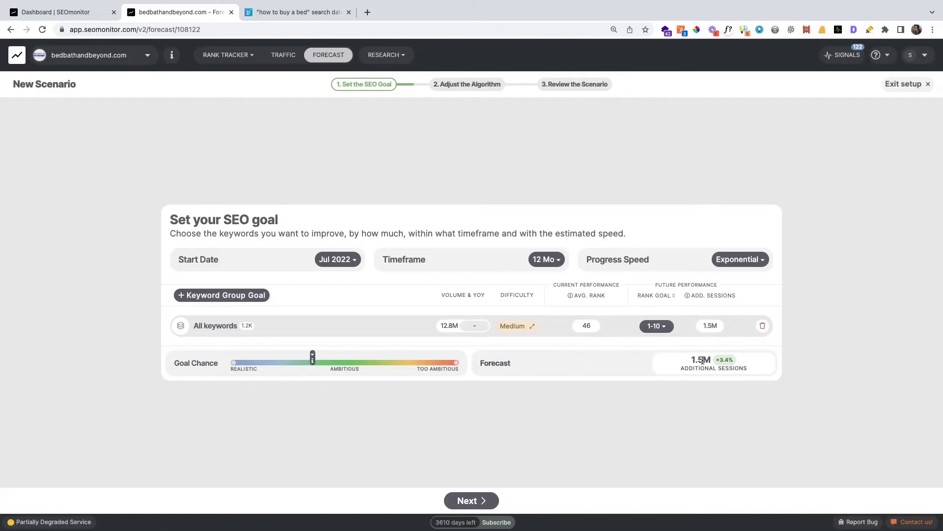
pyautogui.moveTo(702, 370)
pyautogui.click(314, 359)
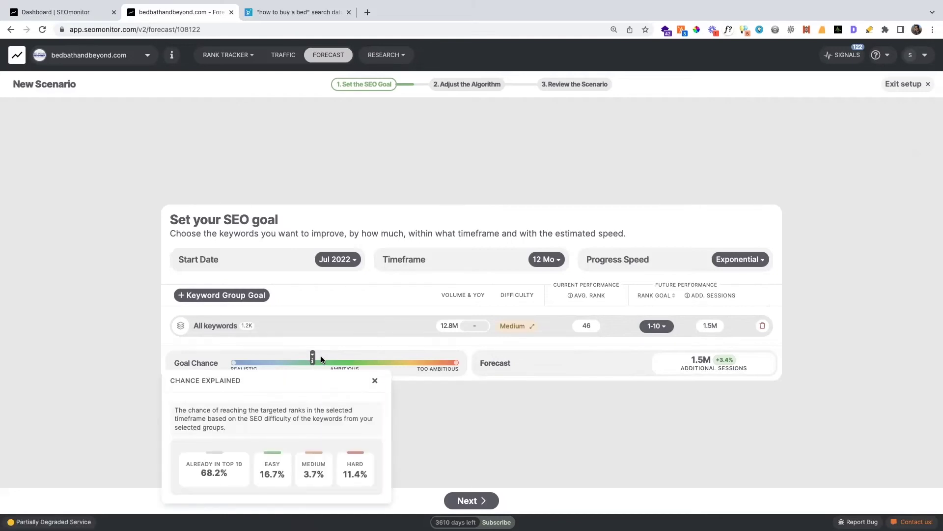
pyautogui.click(370, 325)
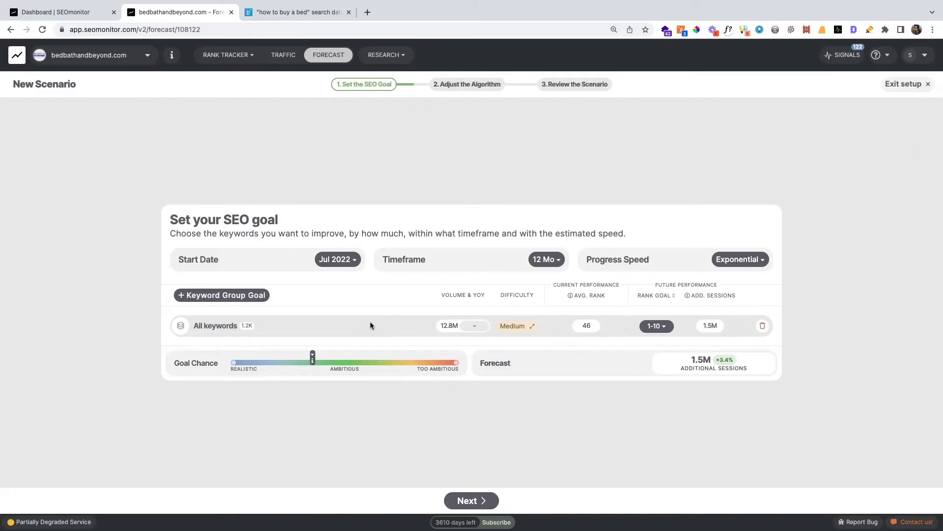
pyautogui.click(469, 500)
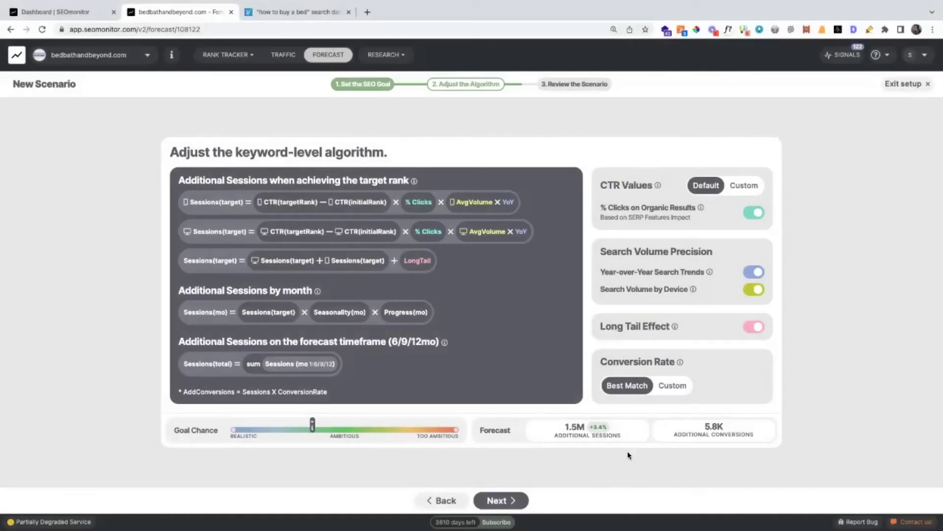
# View the search volume and year-over-year data for the "how to buy a bed" keywords in Topics, and return to the scenario setup
pyautogui.moveTo(597, 427)
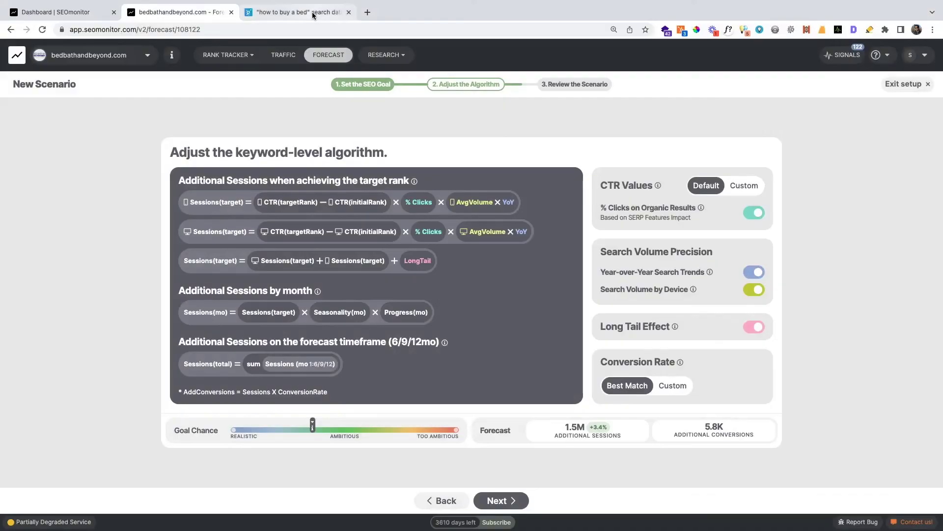
pyautogui.click(311, 11)
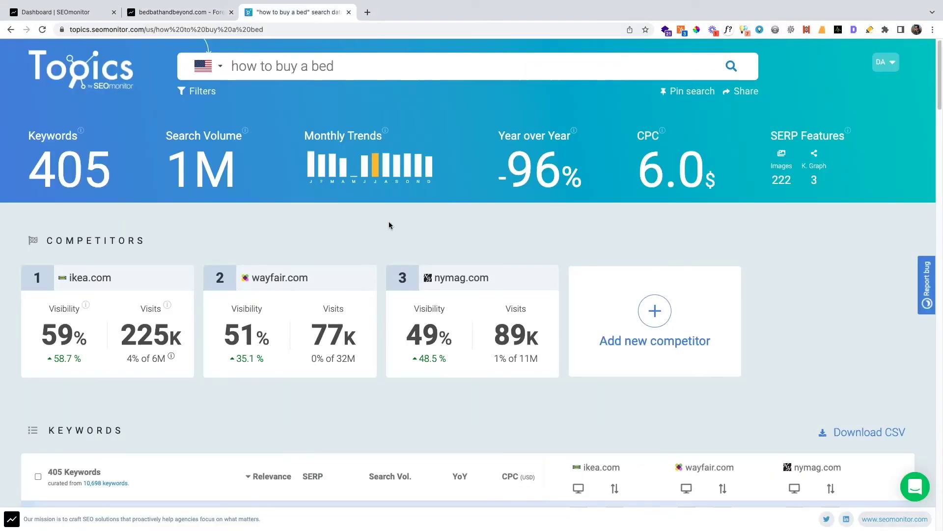
pyautogui.scroll(-8, 390, 225)
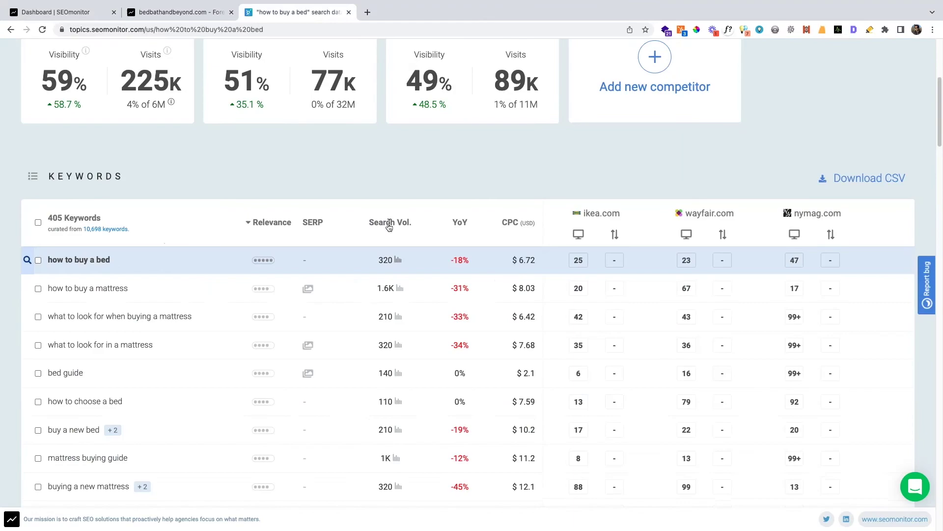
pyautogui.hotkey('ctrl', 'shift', 'Tab')
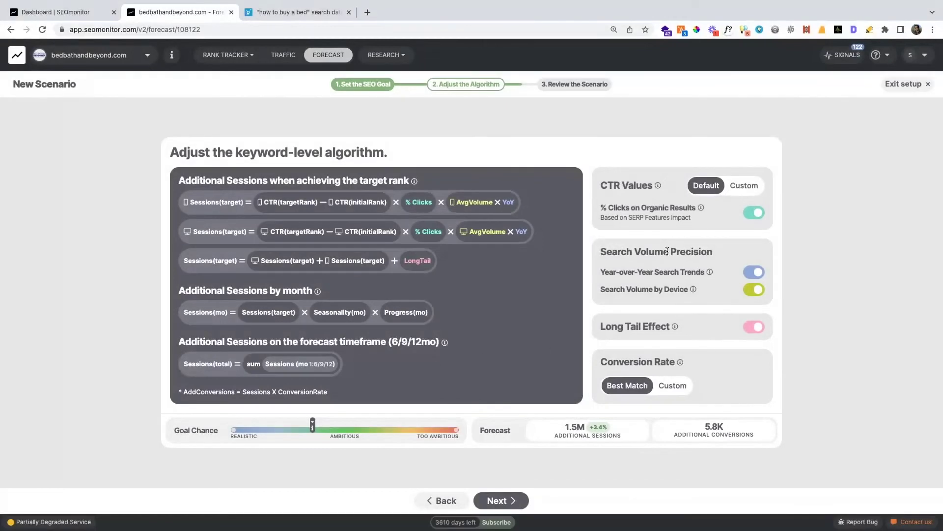
# Turn Year-over-Year Search Trends off and back on in the forecast algorithm
pyautogui.click(756, 272)
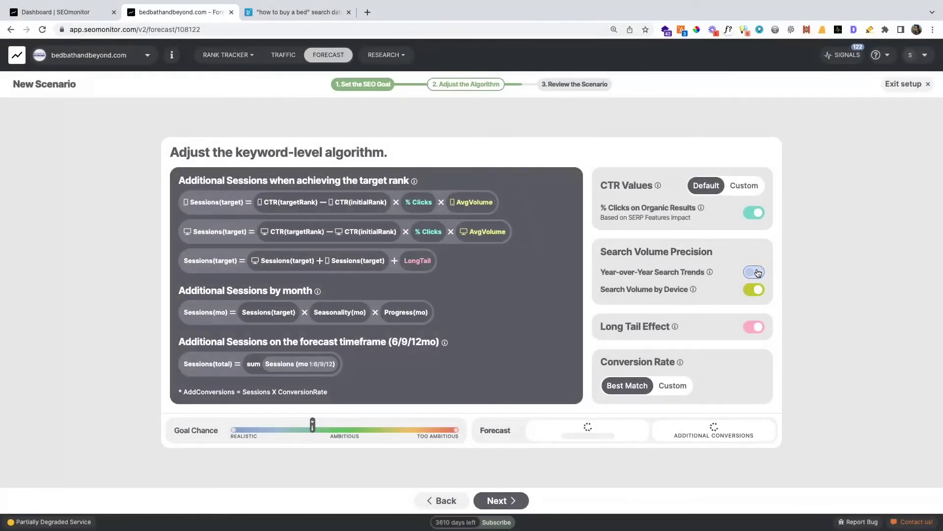
pyautogui.click(756, 273)
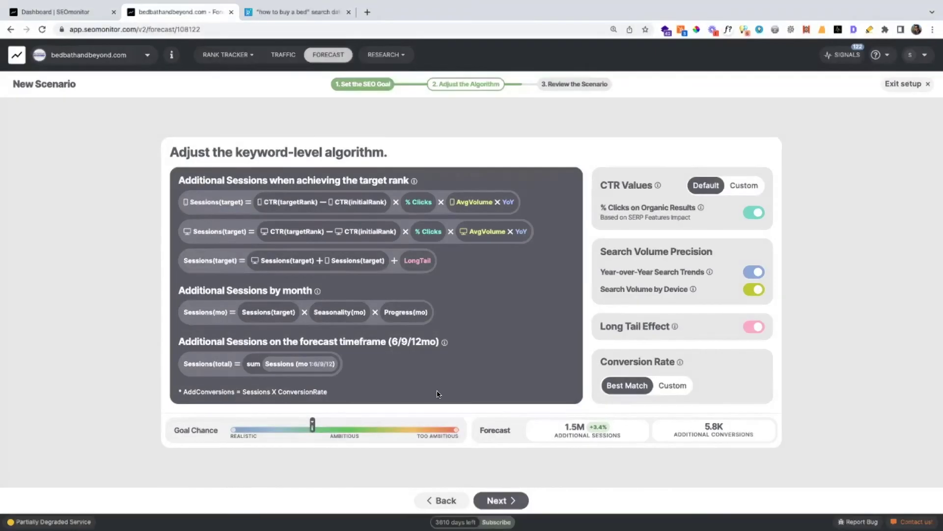
pyautogui.moveTo(708, 436)
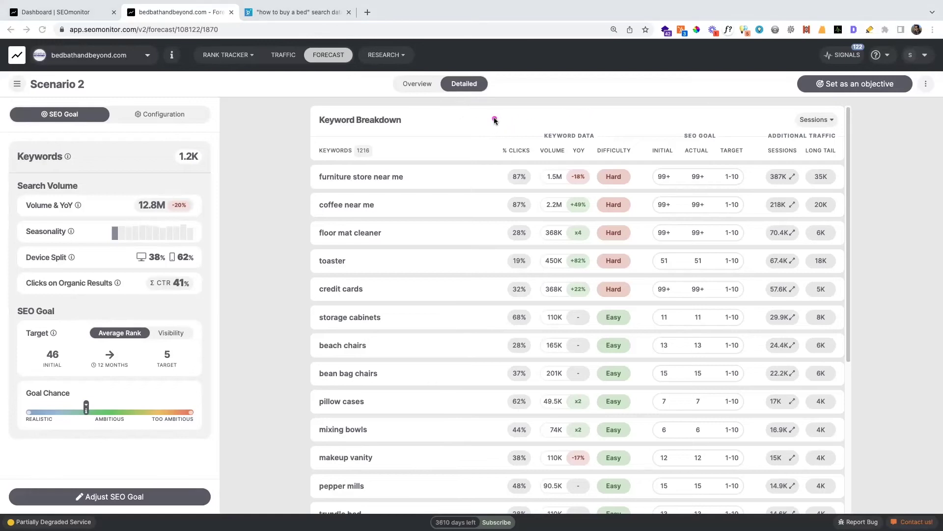
# Show Conversions as the additional traffic in Scenario 2's Keyword Breakdown, and view the monthly forecast for "furniture store near me"
pyautogui.moveTo(497, 144); pyautogui.dragTo(652, 166)
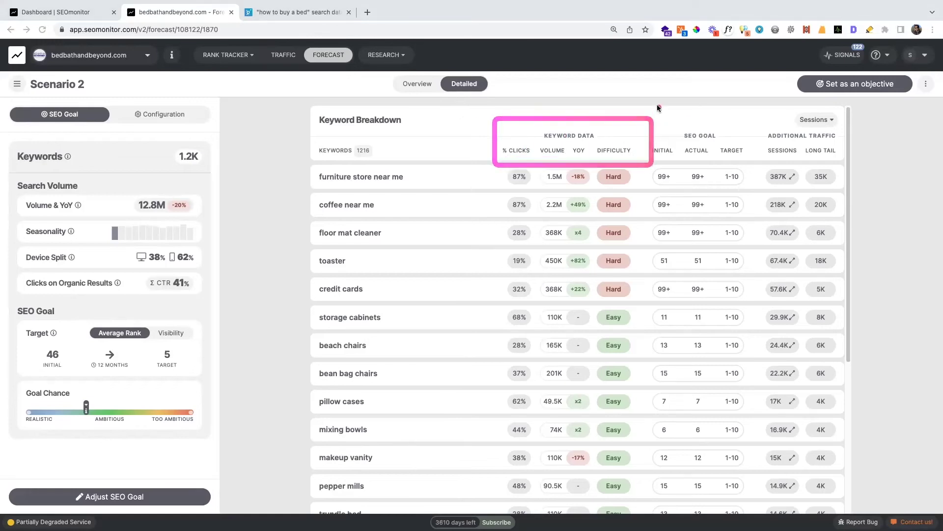
pyautogui.moveTo(642, 113)
pyautogui.mouseDown()
pyautogui.moveTo(741, 173)
pyautogui.moveTo(750, 166)
pyautogui.mouseUp()
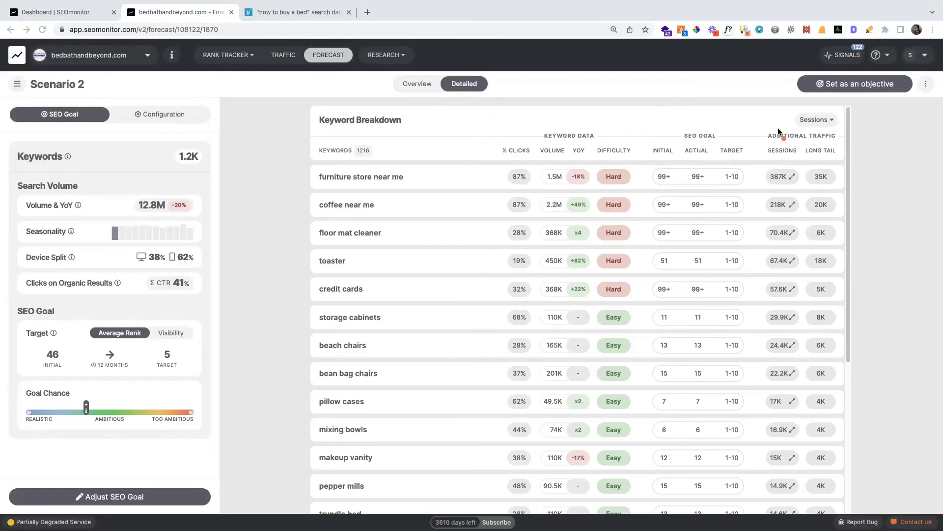
pyautogui.moveTo(754, 105); pyautogui.dragTo(842, 158)
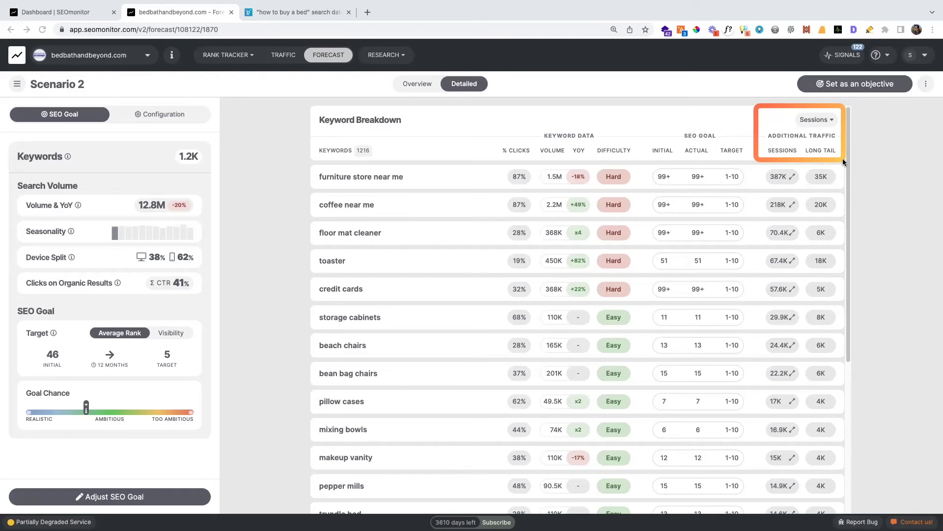
pyautogui.click(825, 127)
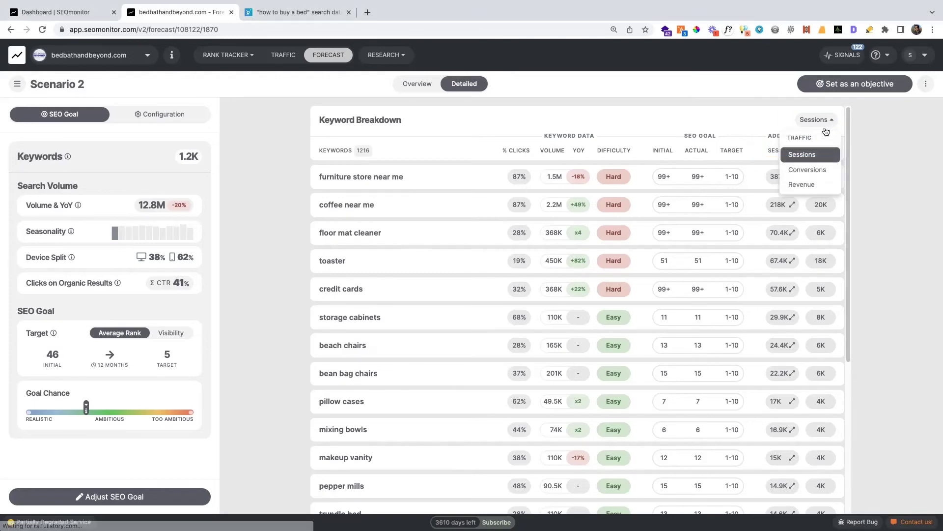
pyautogui.click(817, 169)
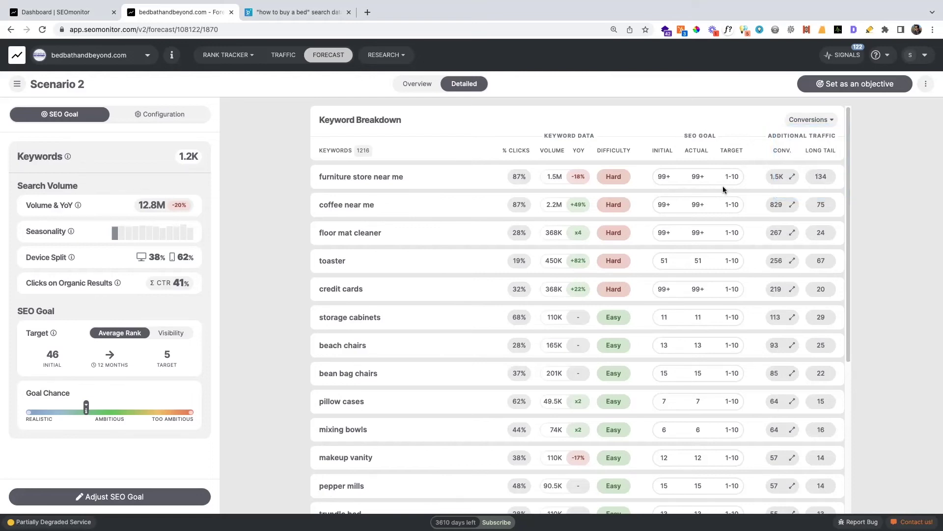
pyautogui.click(792, 176)
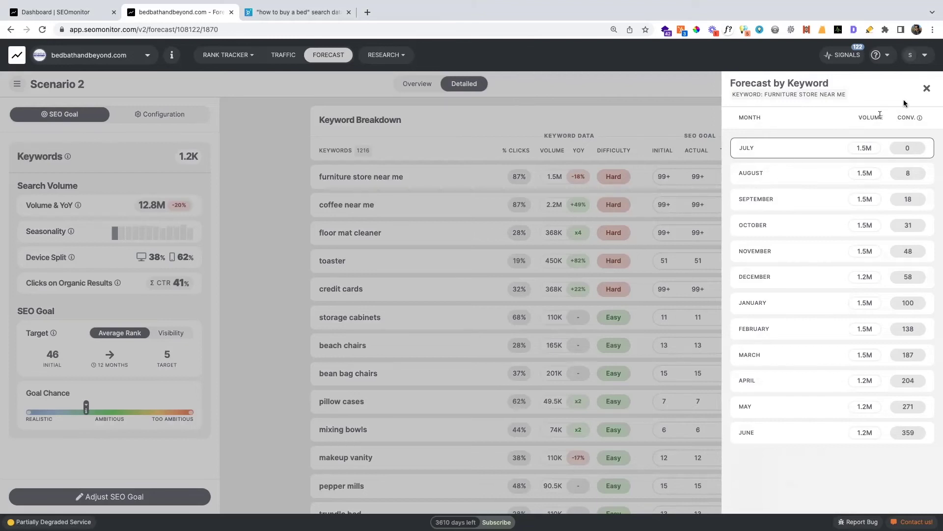
pyautogui.click(927, 89)
# Show Scenario 2's overview, and view the SEO goal adjustment options without changing them
pyautogui.click(417, 83)
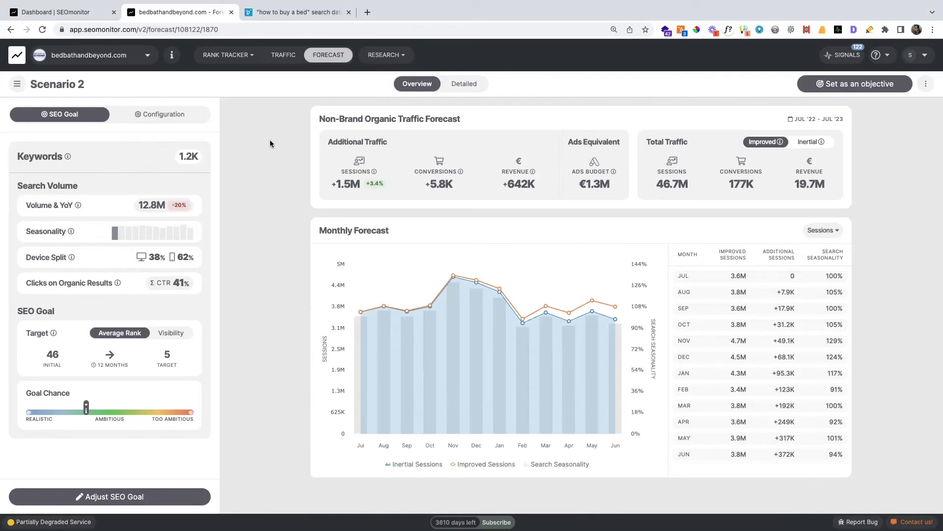
pyautogui.moveTo(4, 77); pyautogui.dragTo(221, 512)
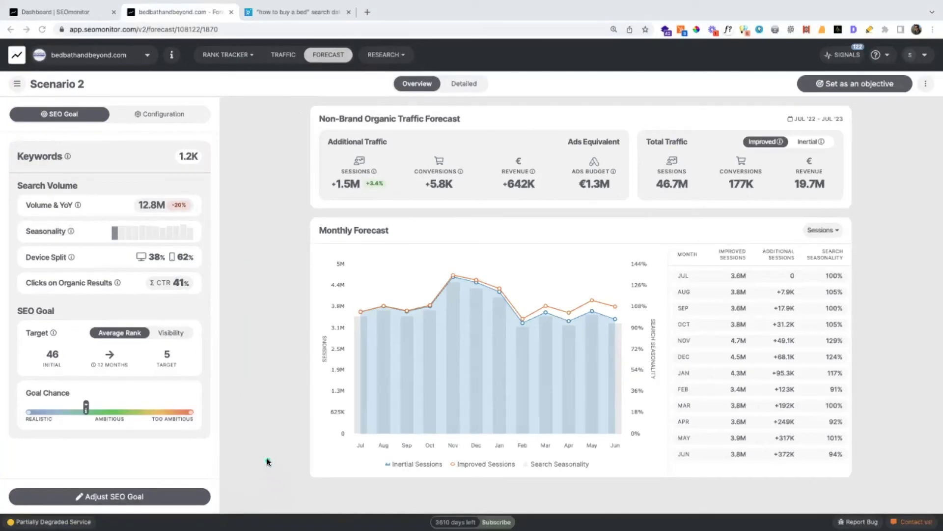
pyautogui.click(144, 495)
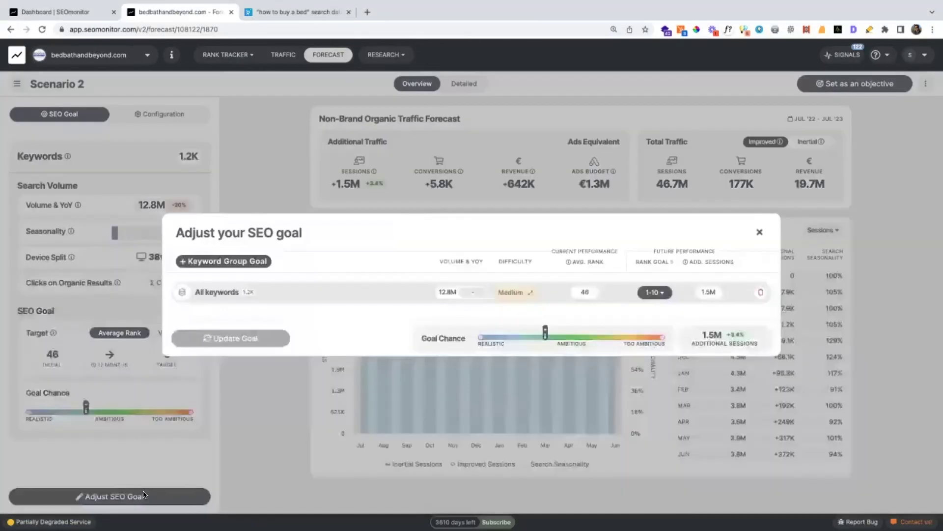
pyautogui.click(253, 191)
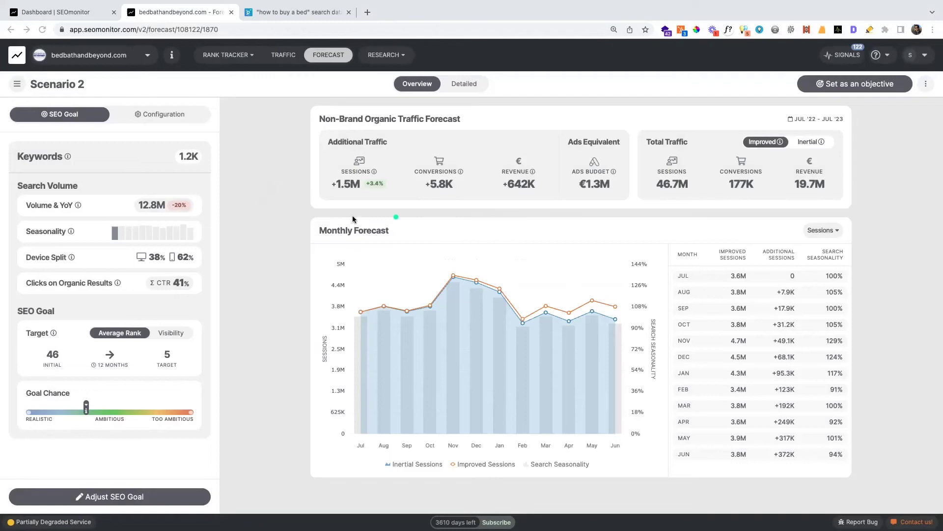
# Examine Scenario 2's monthly forecast, total traffic, and the explanations of additional sessions, conversions, revenue and the ads budget equivalent
pyautogui.moveTo(288, 205)
pyautogui.mouseDown()
pyautogui.moveTo(759, 455)
pyautogui.moveTo(886, 488)
pyautogui.mouseUp()
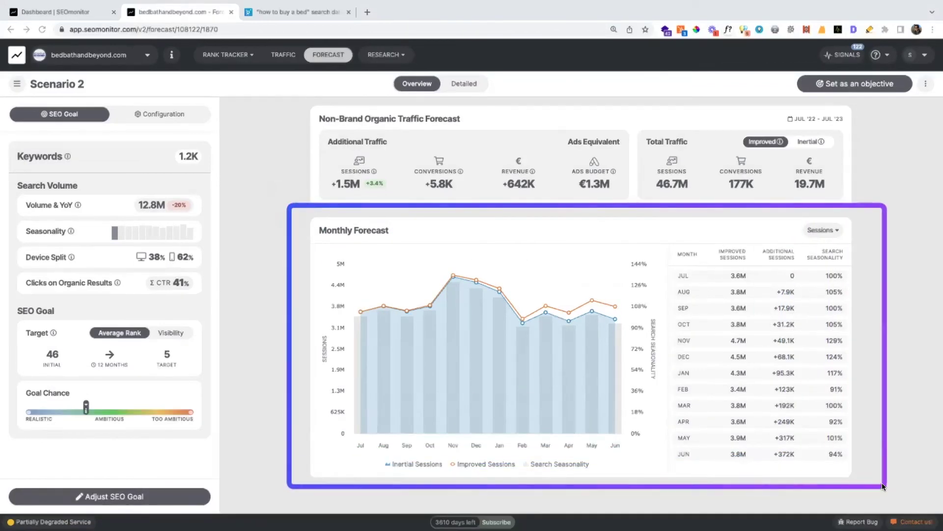
pyautogui.moveTo(629, 111)
pyautogui.mouseDown()
pyautogui.moveTo(658, 158)
pyautogui.moveTo(893, 204)
pyautogui.mouseUp()
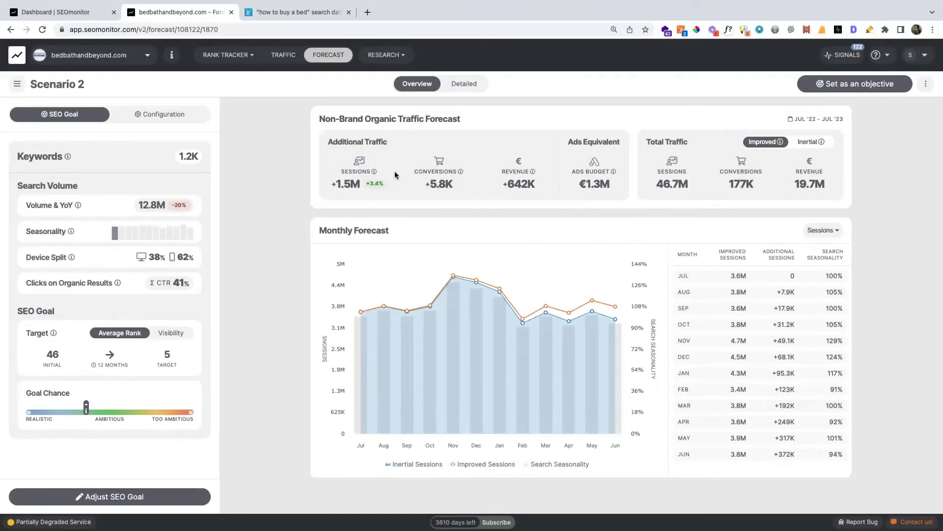
pyautogui.moveTo(460, 172)
pyautogui.moveTo(532, 174)
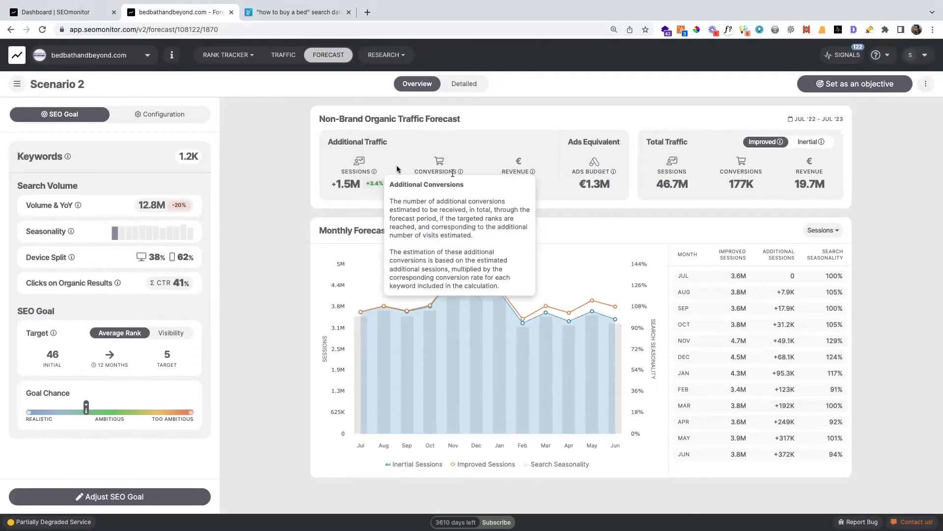
pyautogui.moveTo(374, 173)
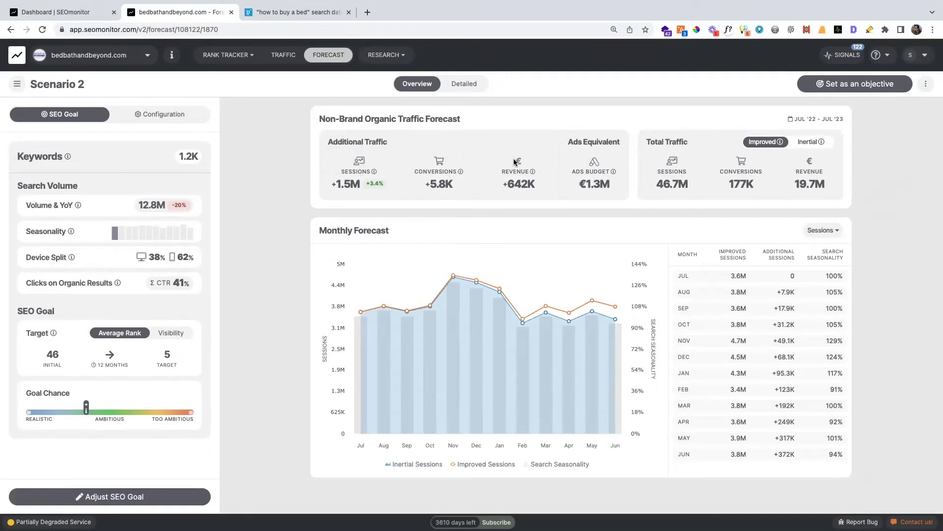
pyautogui.moveTo(613, 173)
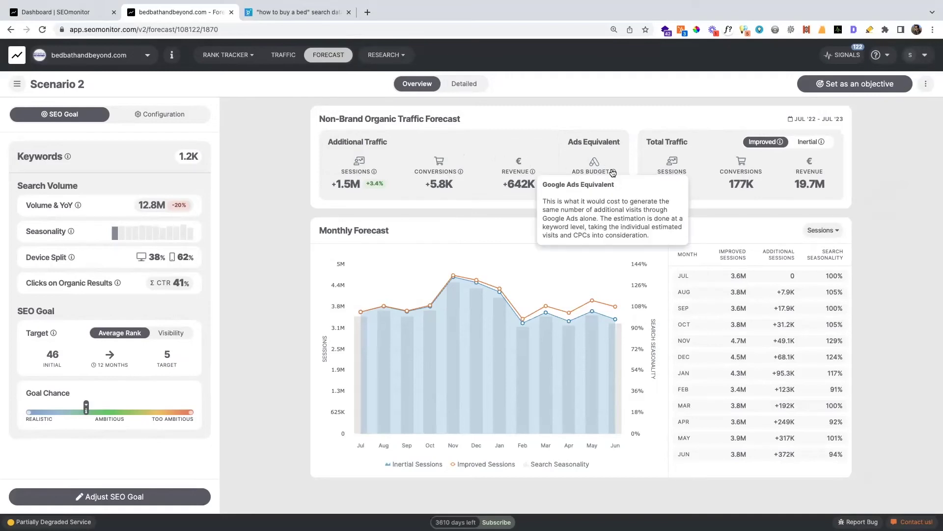